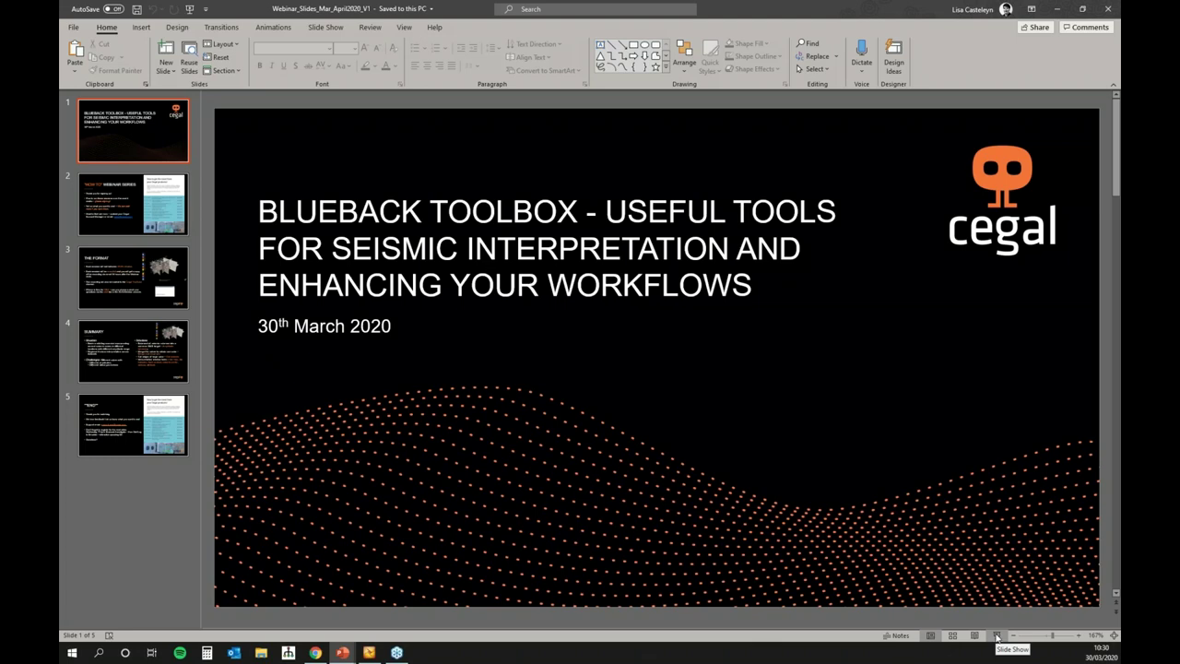
Play the Blueback Toolbox webinar deck as a slideshow through to THE FORMAT slide
{"action": "left_click", "coordinate": [996, 636]}
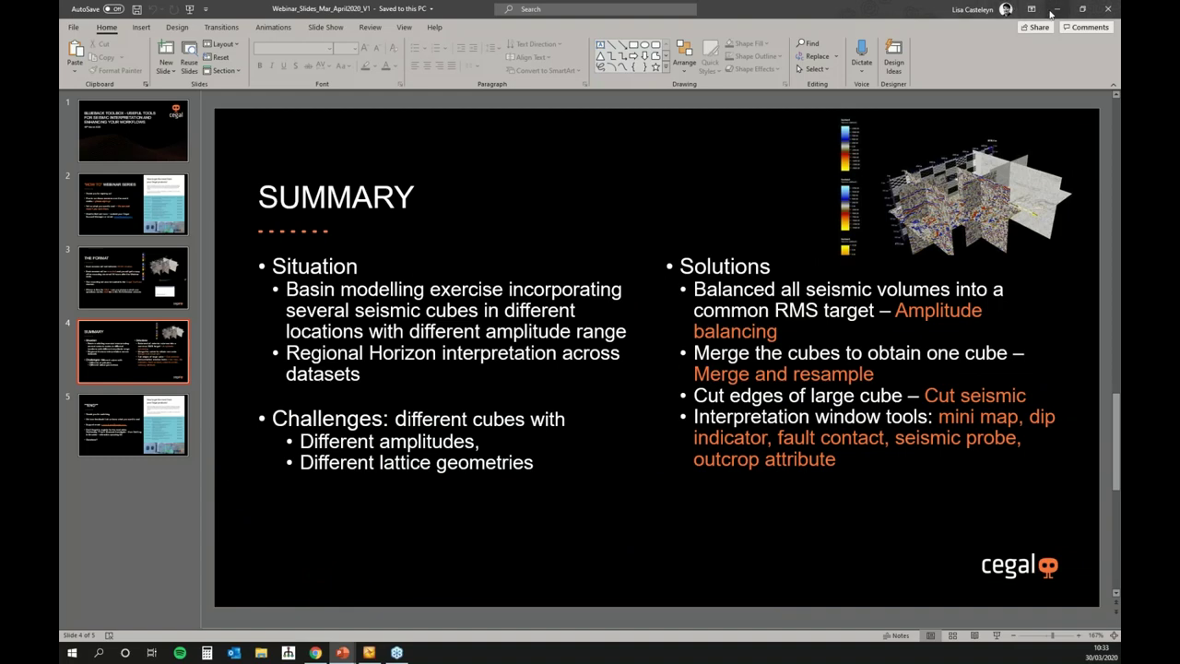
Switch to Petrel and orbit the 3D view around Section1–3, ending on a top-down tilt
{"action": "key", "text": "alt+Tab"}
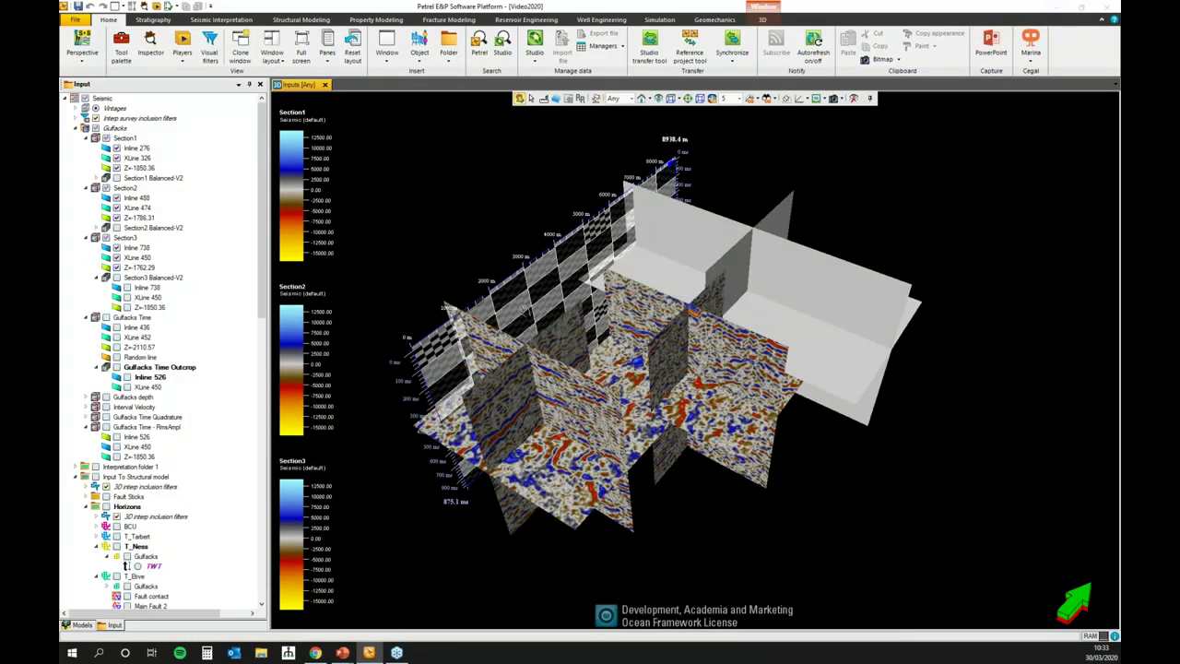
{"action": "left_click_drag", "start_coordinate": [522, 312], "coordinate": [537, 273]}
{"action": "left_click_drag", "start_coordinate": [639, 372], "coordinate": [515, 394]}
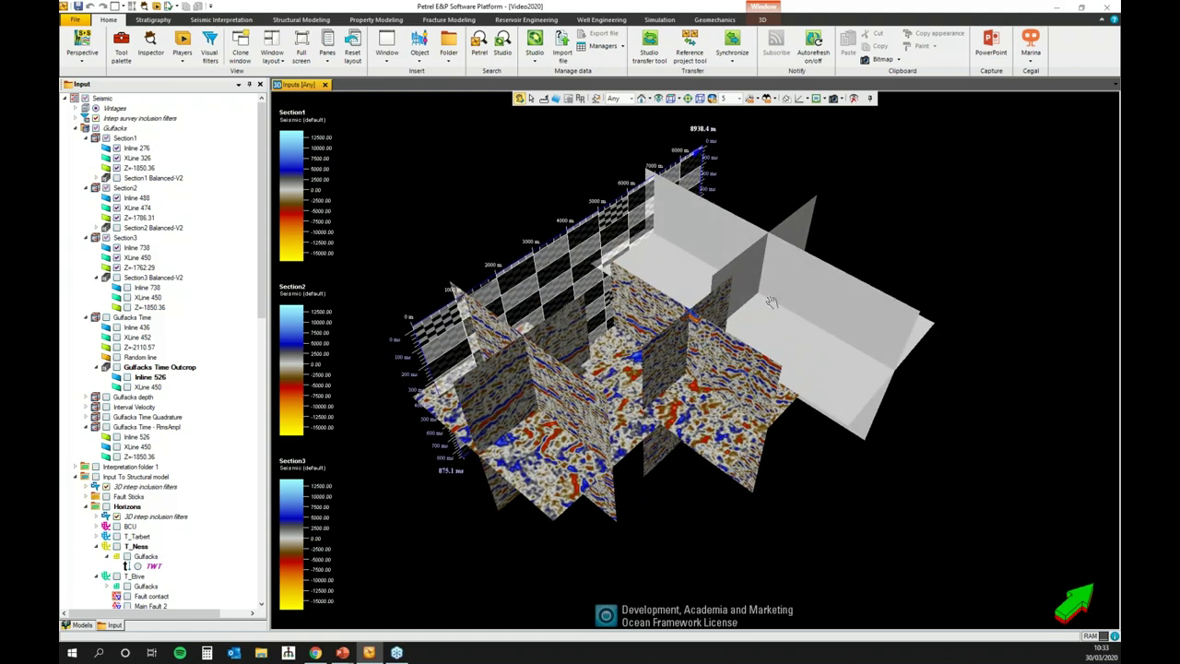
{"action": "left_click_drag", "start_coordinate": [590, 442], "coordinate": [537, 441]}
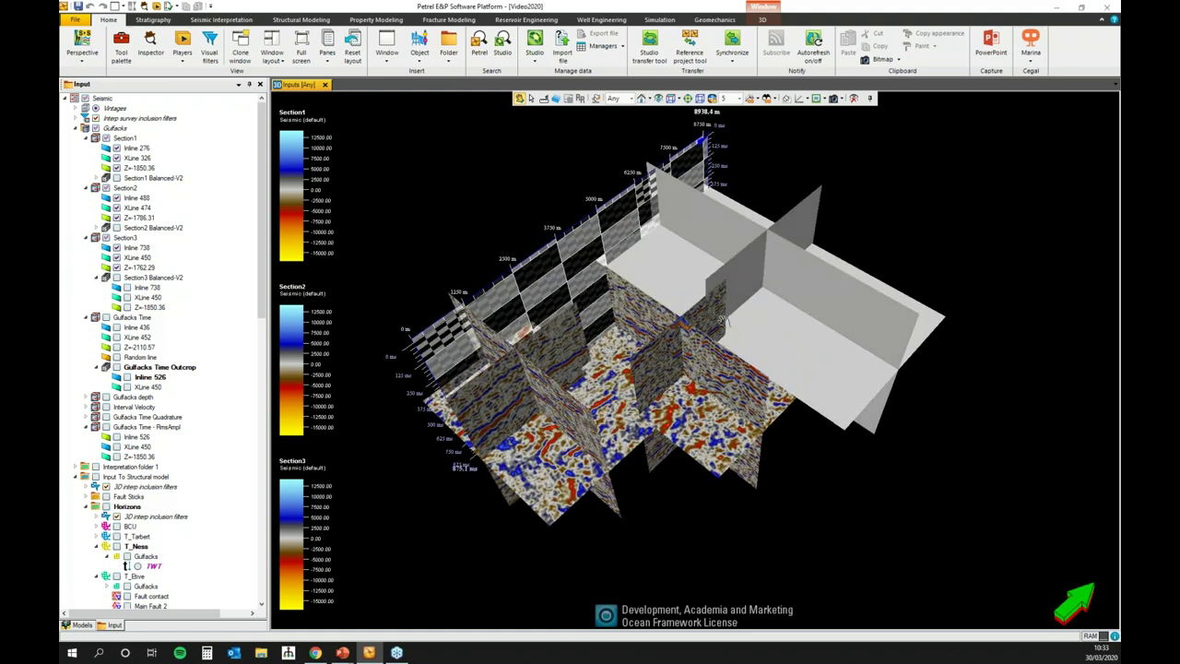
{"action": "left_click_drag", "start_coordinate": [682, 409], "coordinate": [828, 258]}
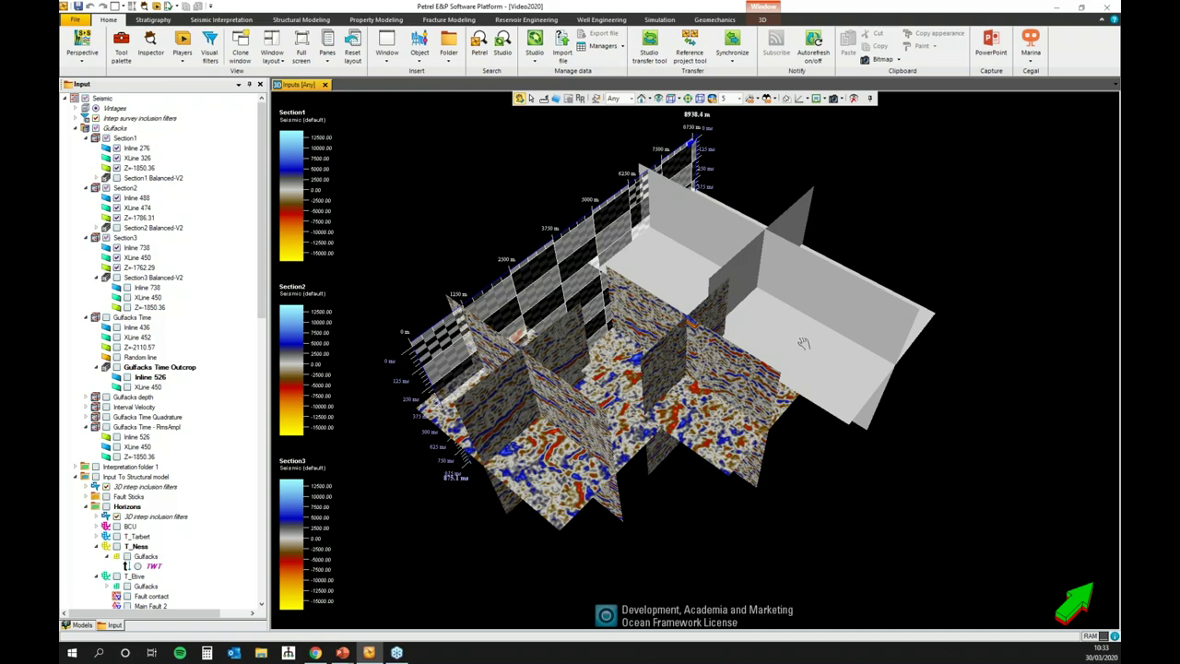
{"action": "left_click_drag", "start_coordinate": [645, 415], "coordinate": [384, 332]}
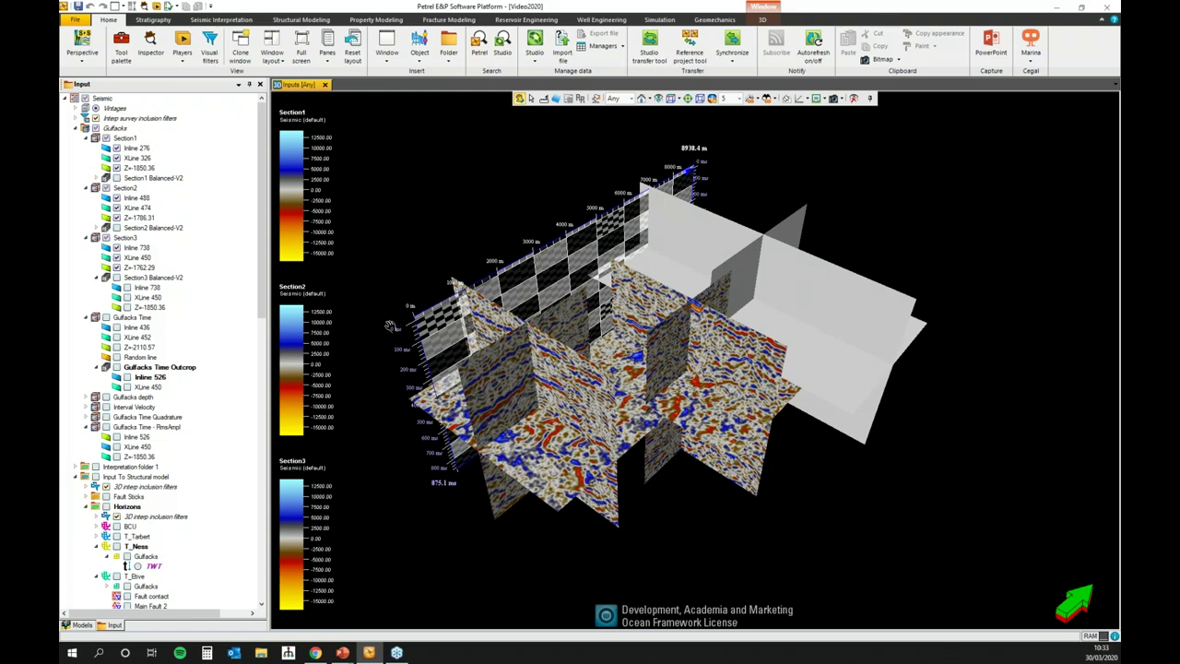
{"action": "left_click_drag", "start_coordinate": [645, 350], "coordinate": [569, 352]}
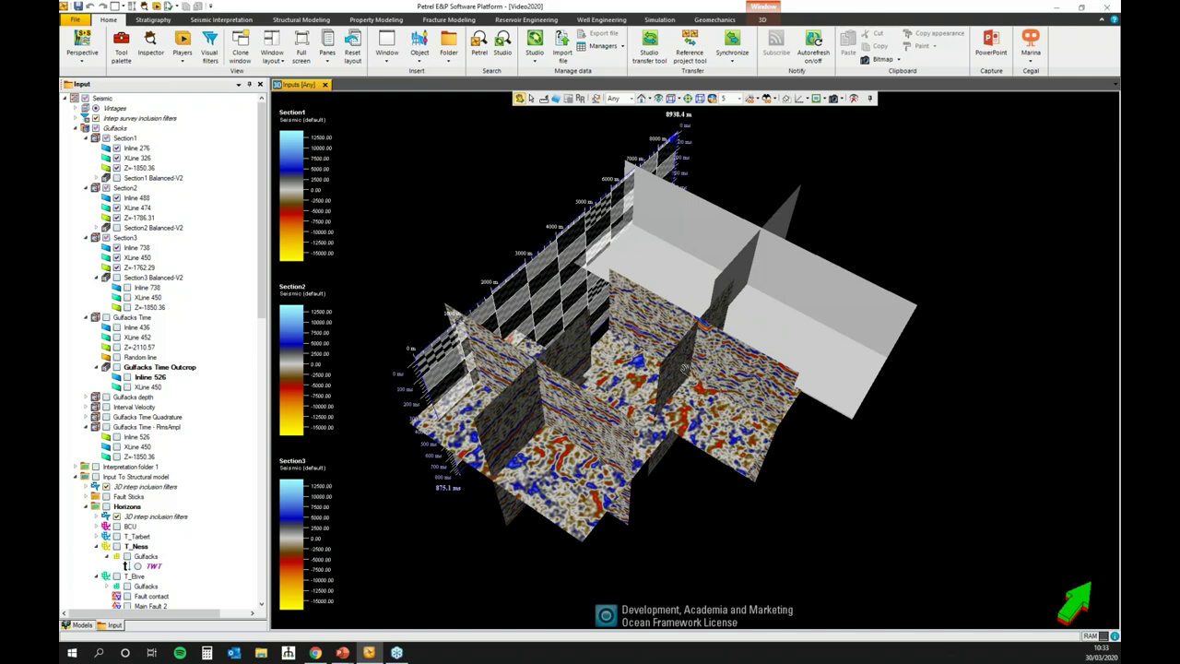
{"action": "left_click_drag", "start_coordinate": [684, 368], "coordinate": [388, 288]}
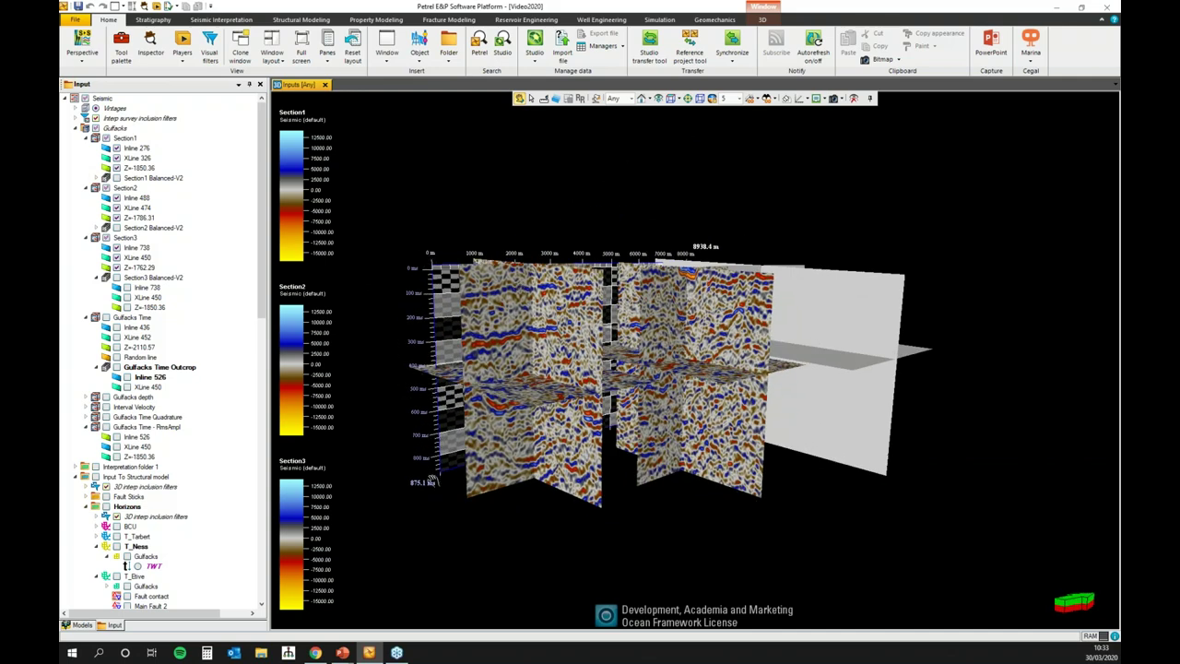
{"action": "left_click_drag", "start_coordinate": [674, 329], "coordinate": [676, 362]}
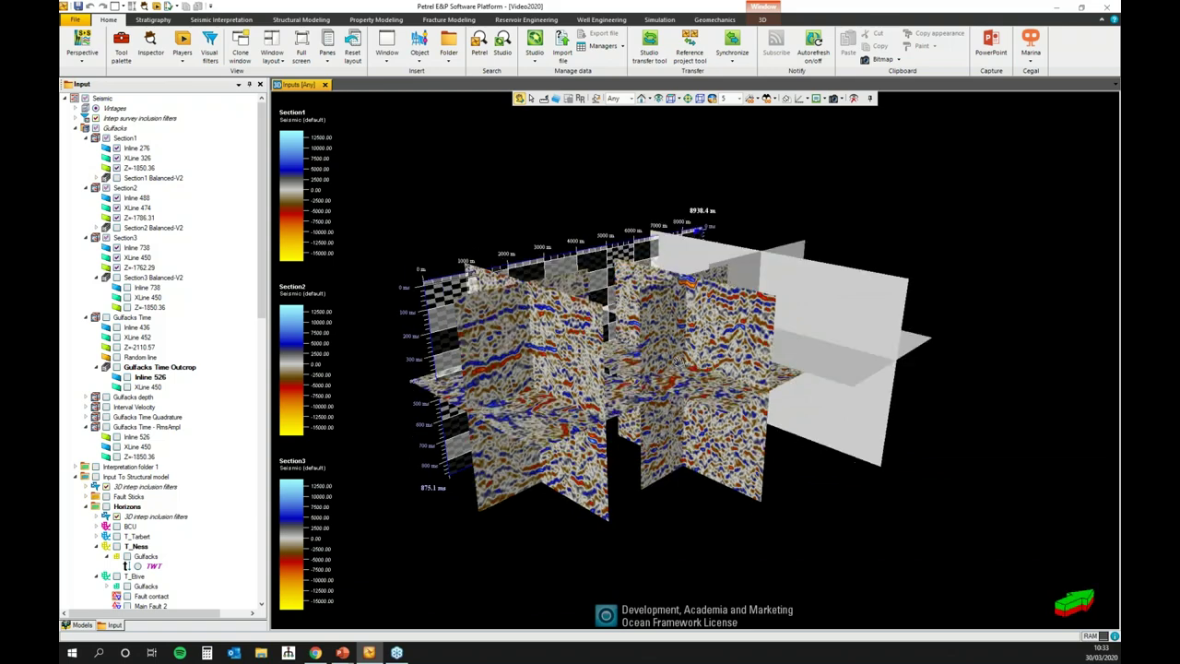
Add the Blueback Toolbox tools to the tool palette and move it to the upper left
{"action": "left_click", "coordinate": [123, 55]}
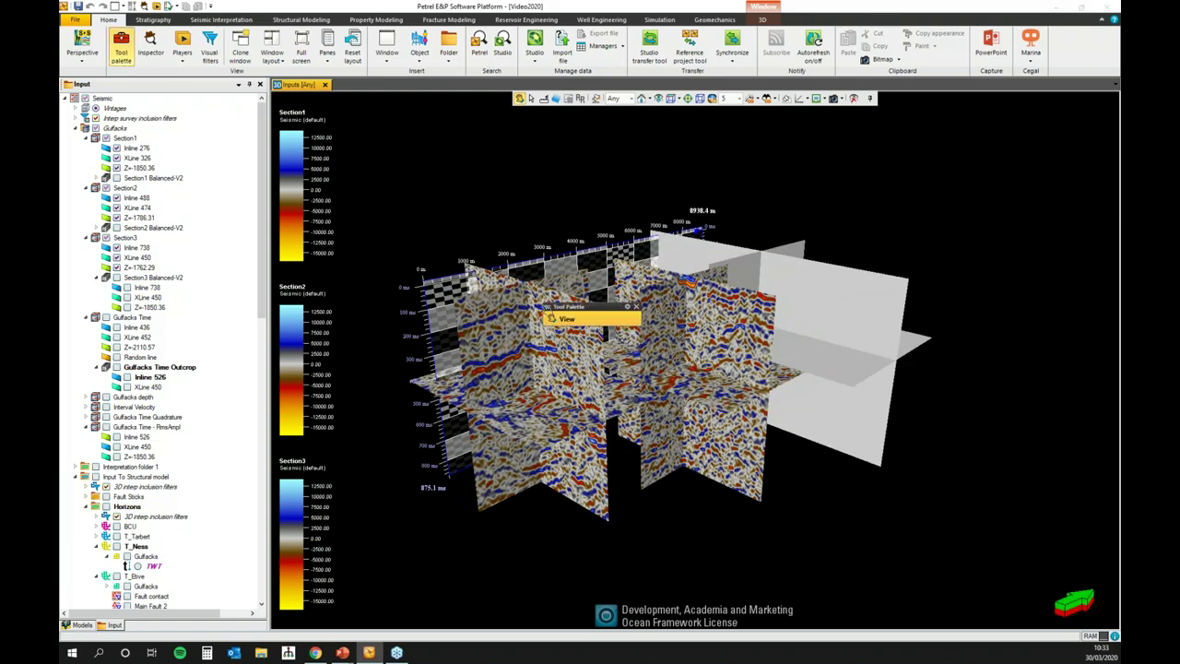
{"action": "right_click", "coordinate": [548, 313]}
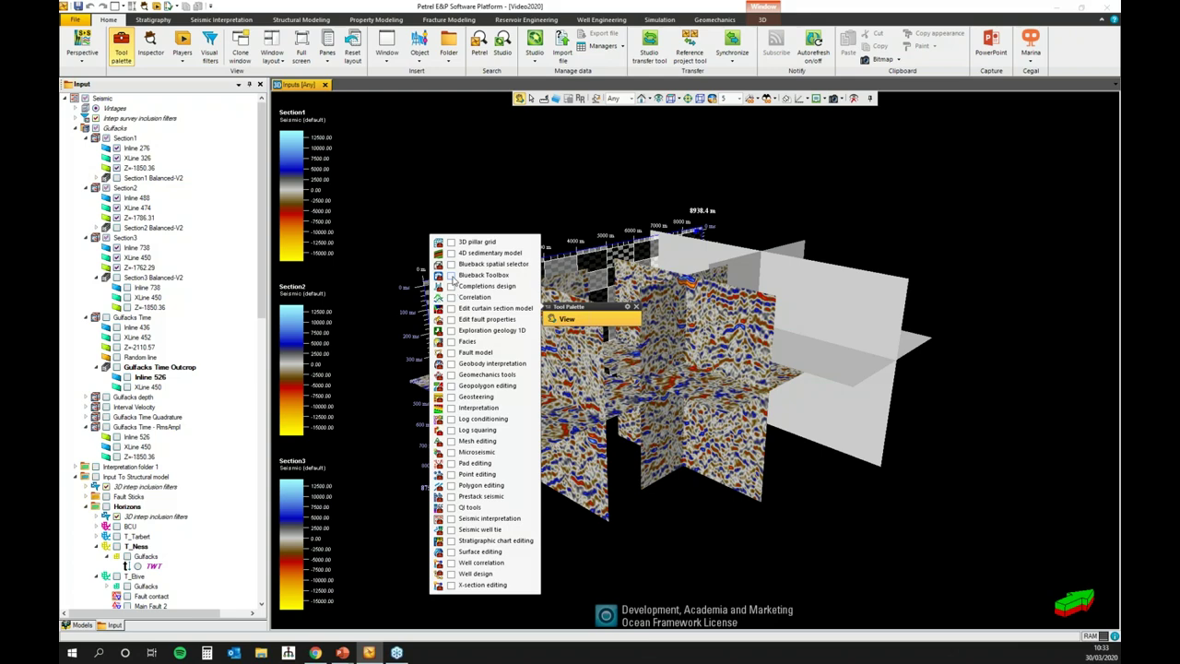
{"action": "left_click", "coordinate": [451, 274]}
{"action": "left_click_drag", "start_coordinate": [589, 314], "coordinate": [417, 134]}
{"action": "left_click_drag", "start_coordinate": [583, 366], "coordinate": [388, 190]}
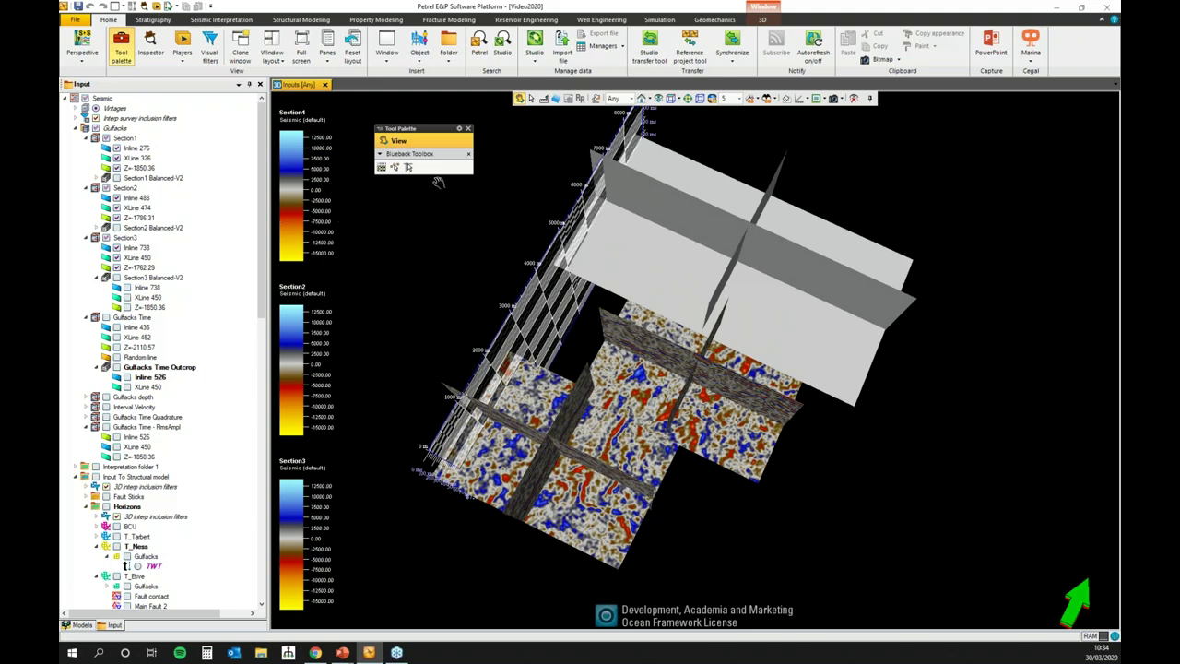
Measure a lateral distance of about 7274 m across the seismic box with the Blueback ruler
{"action": "left_click", "coordinate": [382, 167]}
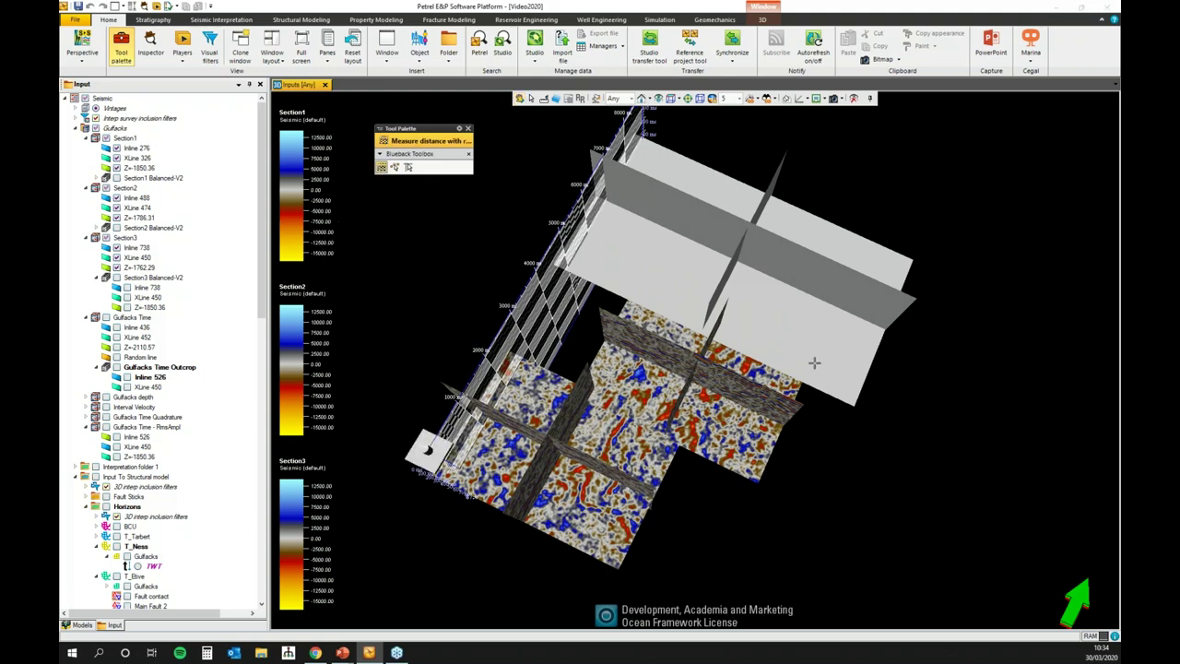
{"action": "left_click_drag", "start_coordinate": [856, 396], "coordinate": [567, 264]}
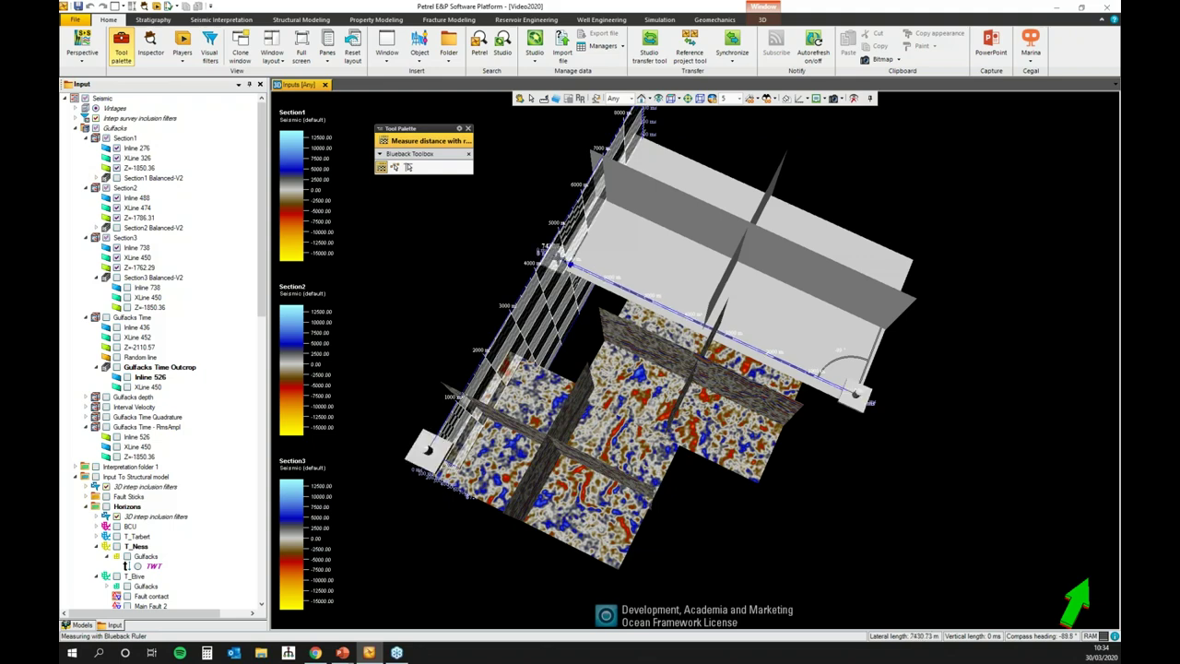
{"action": "left_click", "coordinate": [519, 97]}
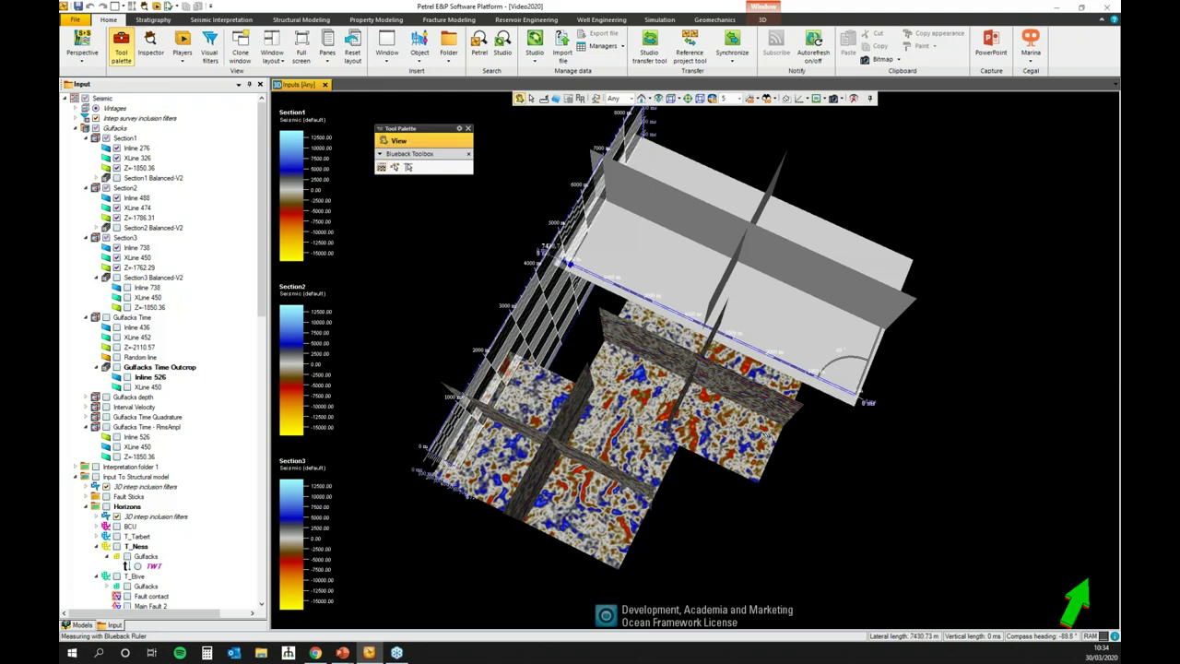
{"action": "left_click_drag", "start_coordinate": [692, 369], "coordinate": [883, 373]}
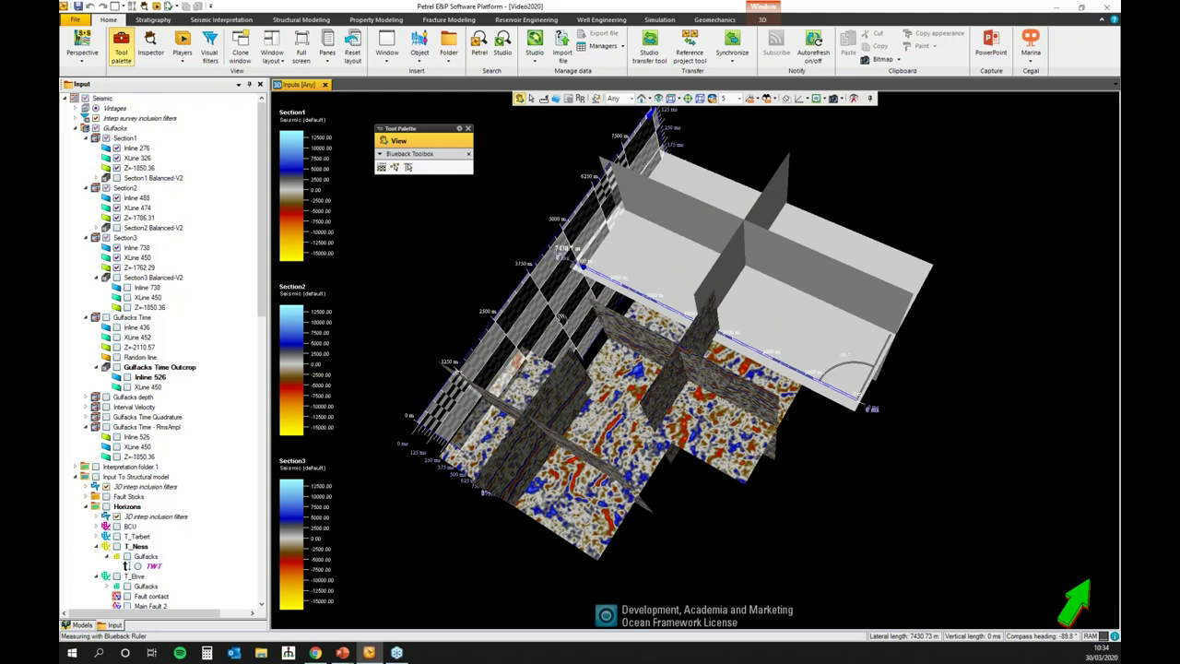
{"action": "left_click_drag", "start_coordinate": [262, 311], "coordinate": [261, 553]}
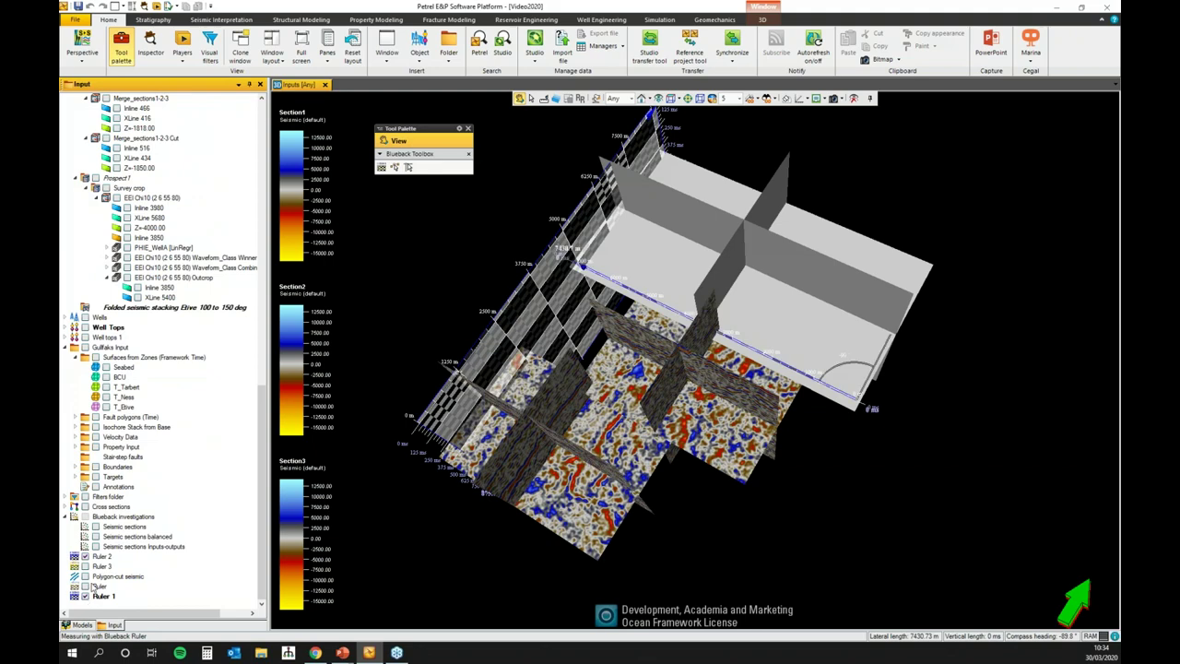
{"action": "left_click", "coordinate": [382, 167]}
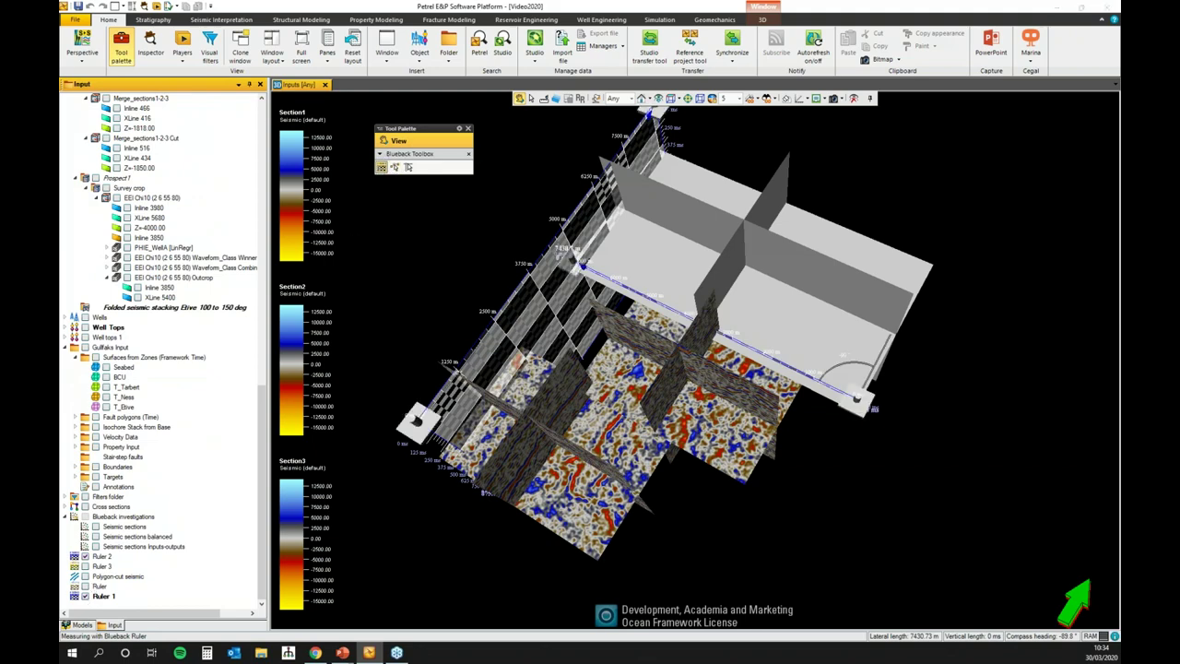
{"action": "mouse_move", "coordinate": [853, 402]}
{"action": "left_mouse_down"}
{"action": "mouse_move", "coordinate": [866, 293]}
{"action": "mouse_move", "coordinate": [849, 398]}
{"action": "left_mouse_up"}
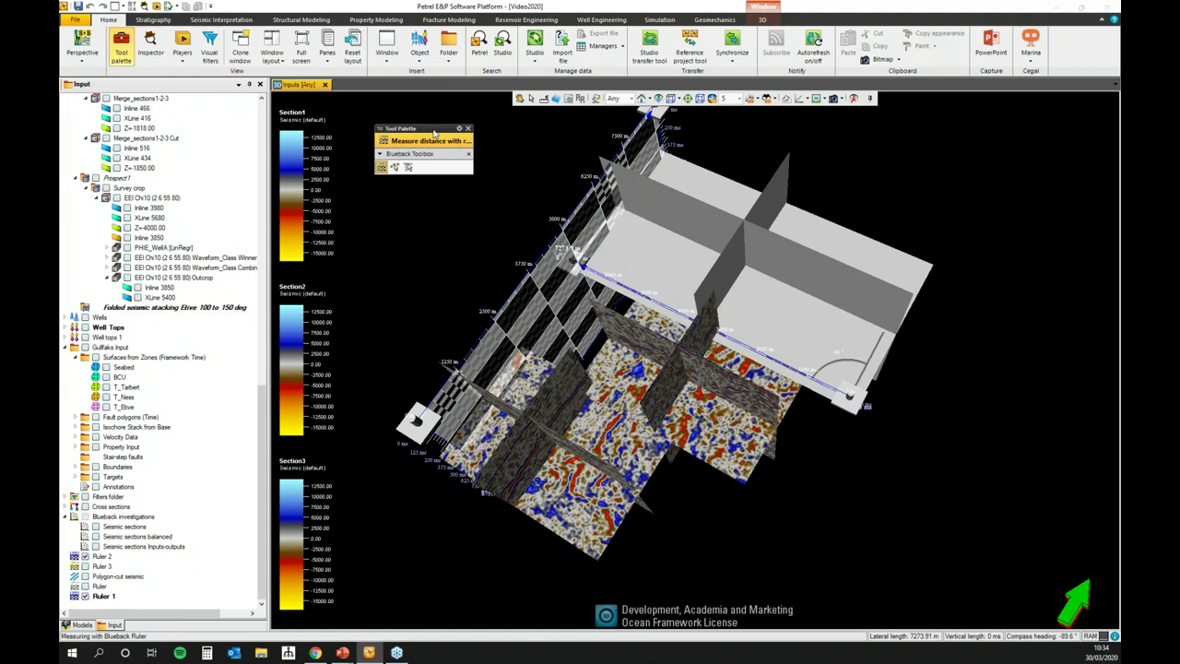
{"action": "left_click_drag", "start_coordinate": [437, 132], "coordinate": [251, 58]}
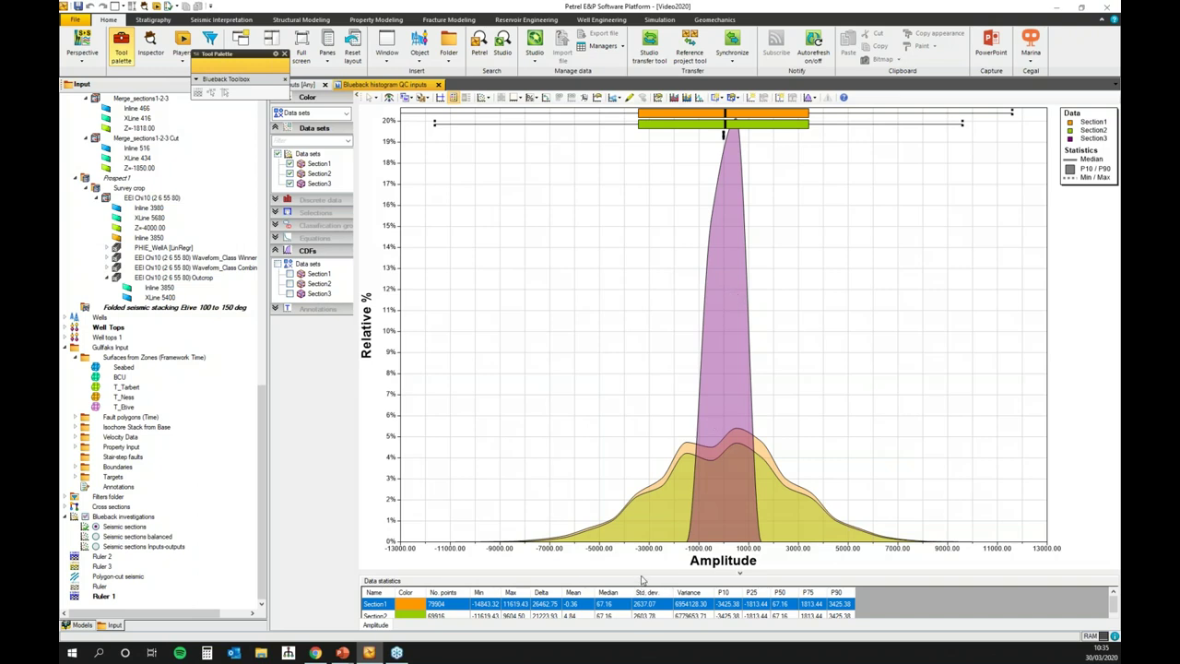
Resize the Data statistics area so Section1–3 rows show while the histogram stays large
{"action": "left_click_drag", "start_coordinate": [641, 572], "coordinate": [640, 523]}
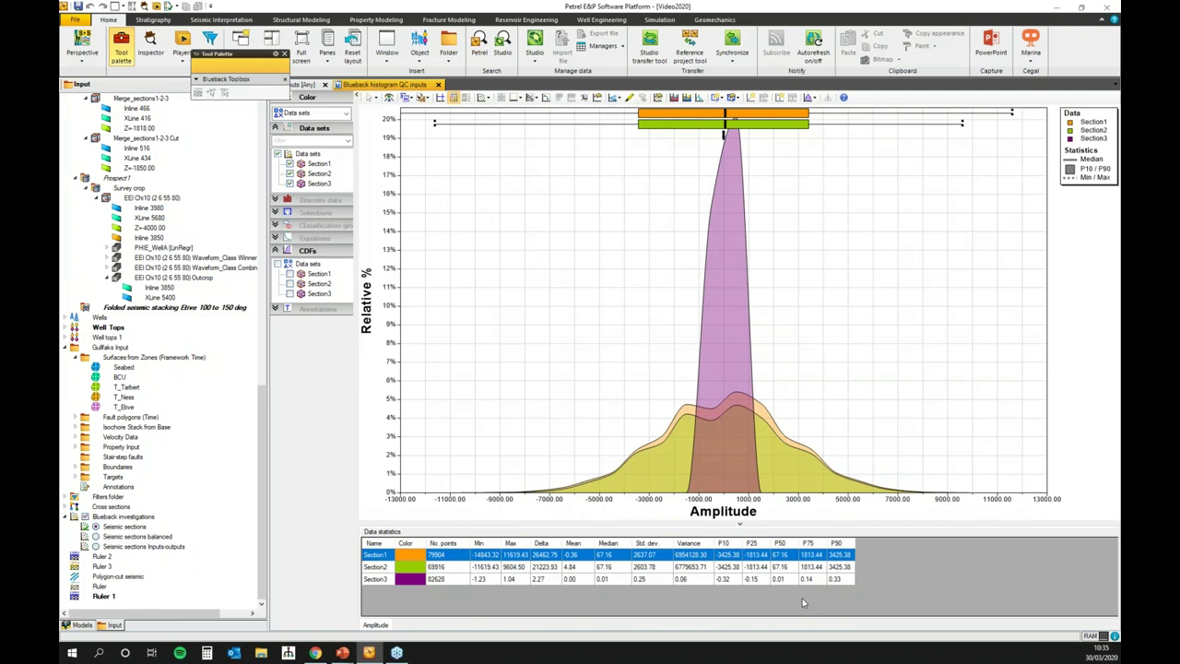
{"action": "left_click_drag", "start_coordinate": [801, 523], "coordinate": [800, 541]}
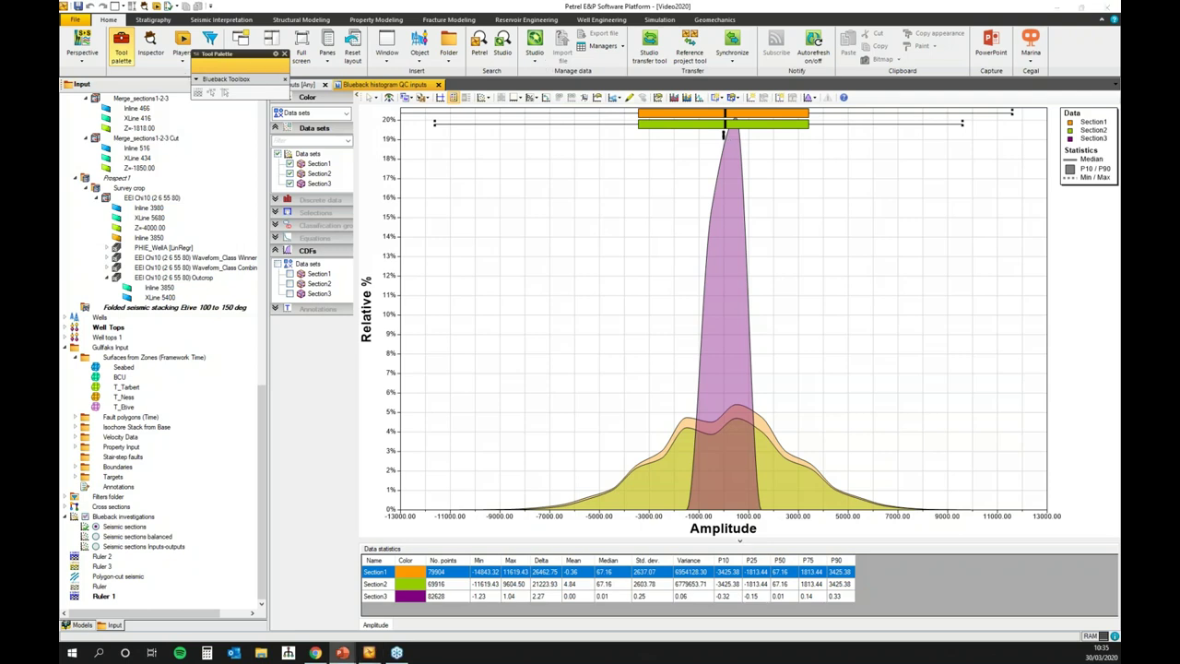
Launch the Blueback Toolbox, filter its tree to Toolbox tools, and enlarge the window
{"action": "left_click", "coordinate": [1031, 61]}
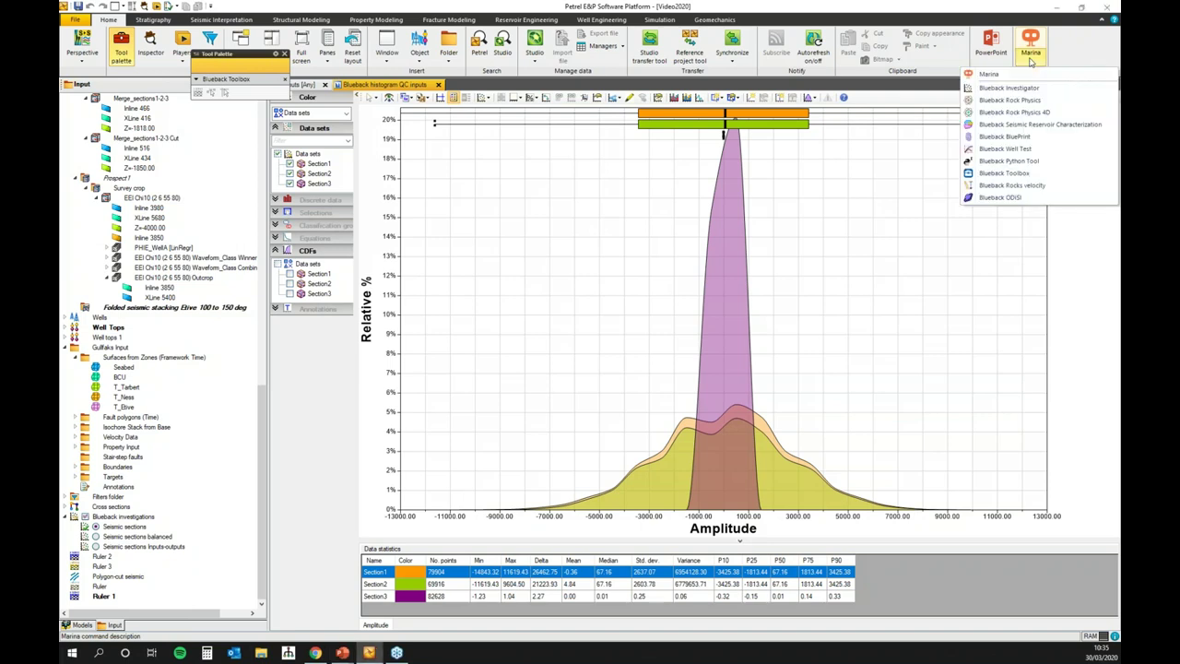
{"action": "left_click", "coordinate": [1014, 175]}
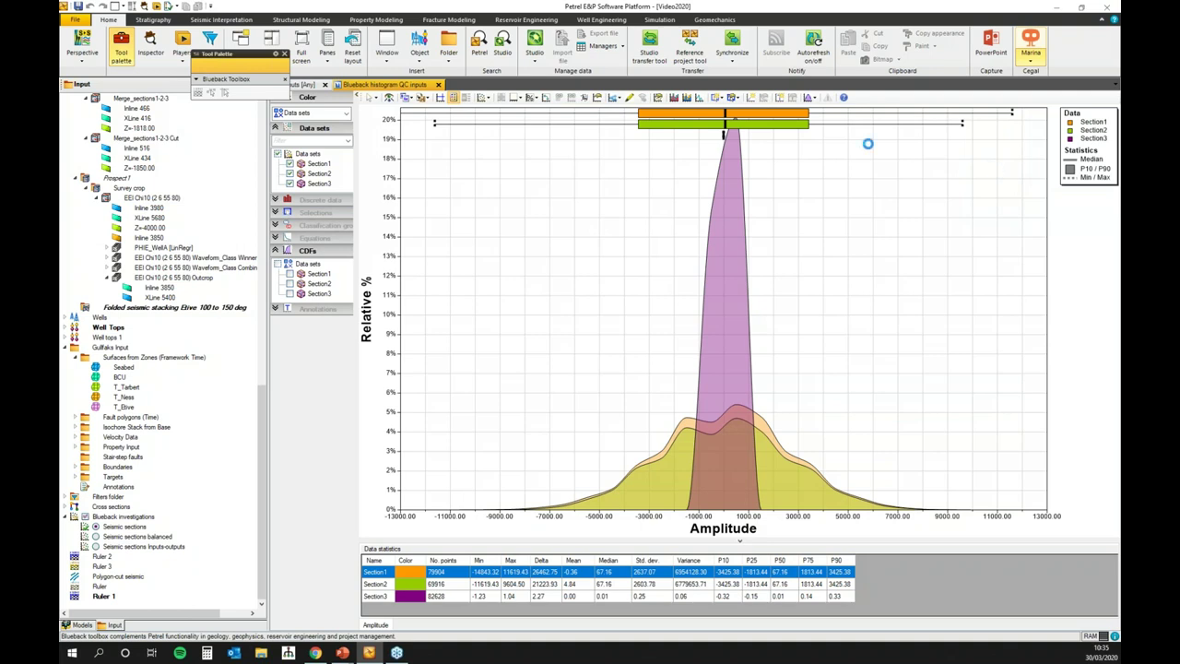
{"action": "left_click", "coordinate": [475, 138]}
{"action": "left_click", "coordinate": [497, 138]}
{"action": "mouse_move", "coordinate": [553, 145]}
{"action": "left_click", "coordinate": [723, 199]}
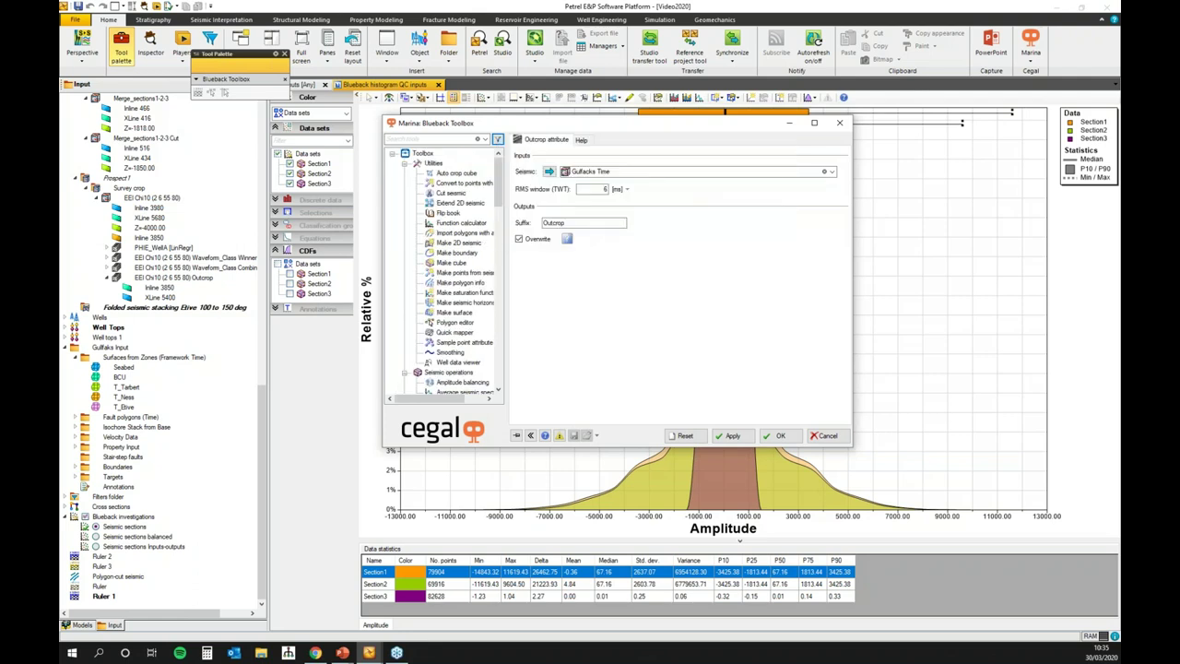
{"action": "left_click_drag", "start_coordinate": [487, 124], "coordinate": [380, 63]}
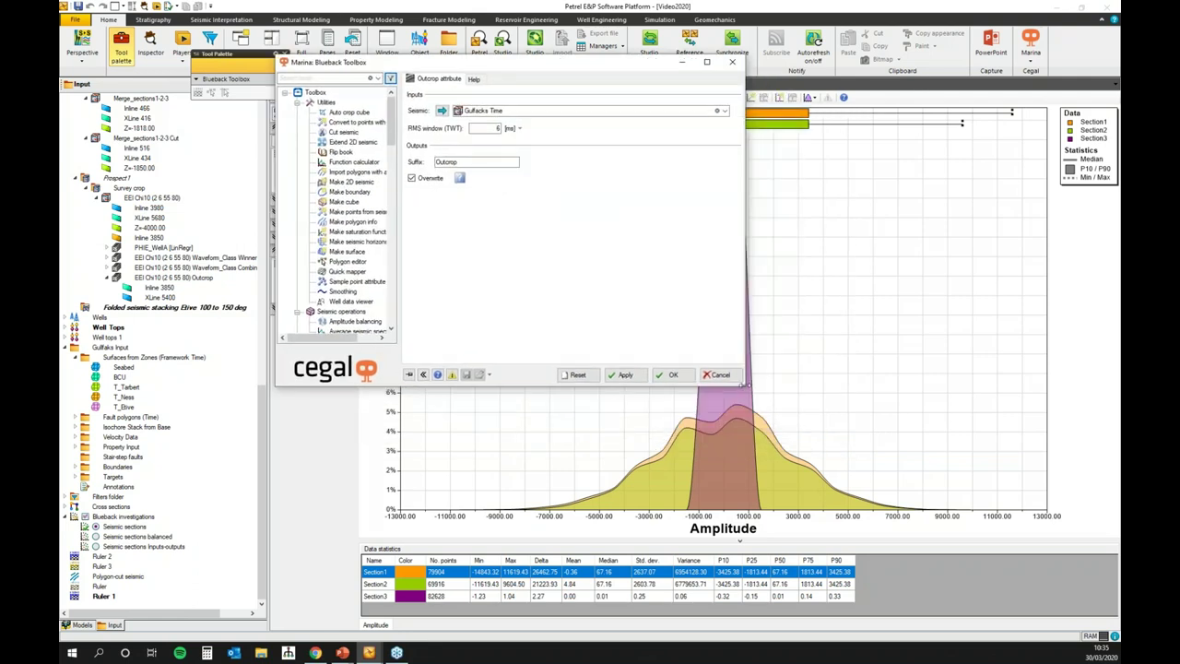
{"action": "left_click_drag", "start_coordinate": [748, 388], "coordinate": [1002, 509]}
{"action": "left_click_drag", "start_coordinate": [401, 195], "coordinate": [567, 211]}
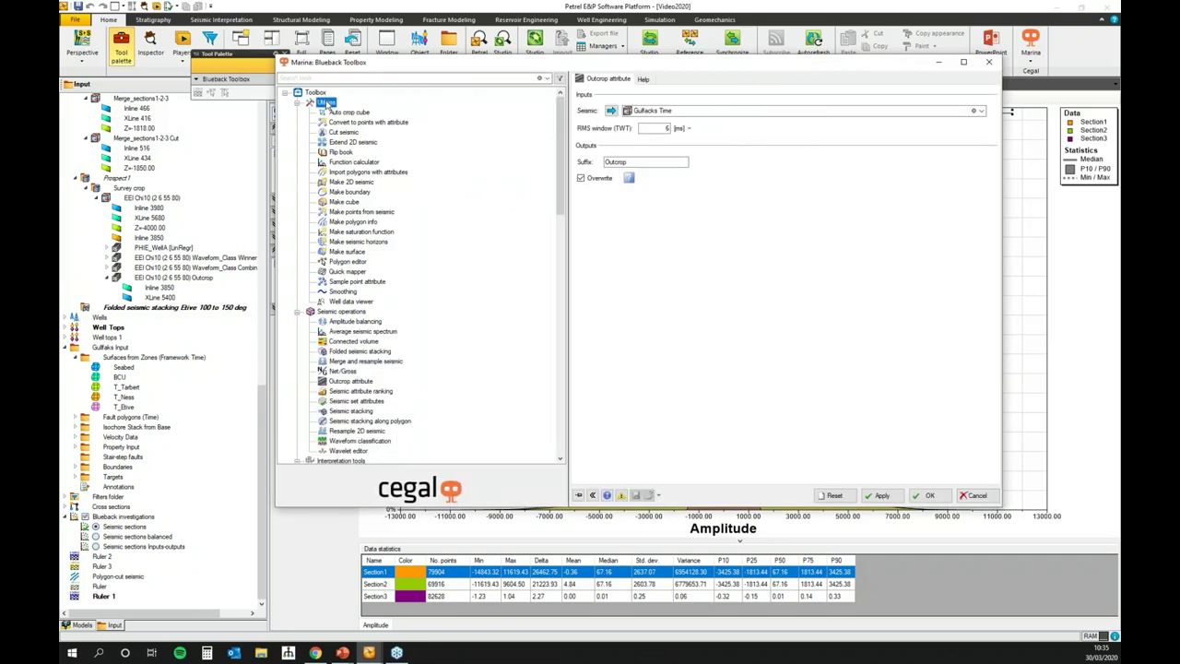
Expand Toolbox > Seismic operations and open the Amplitude balancing tool
{"action": "left_click", "coordinate": [317, 93]}
{"action": "double_click", "coordinate": [318, 95]}
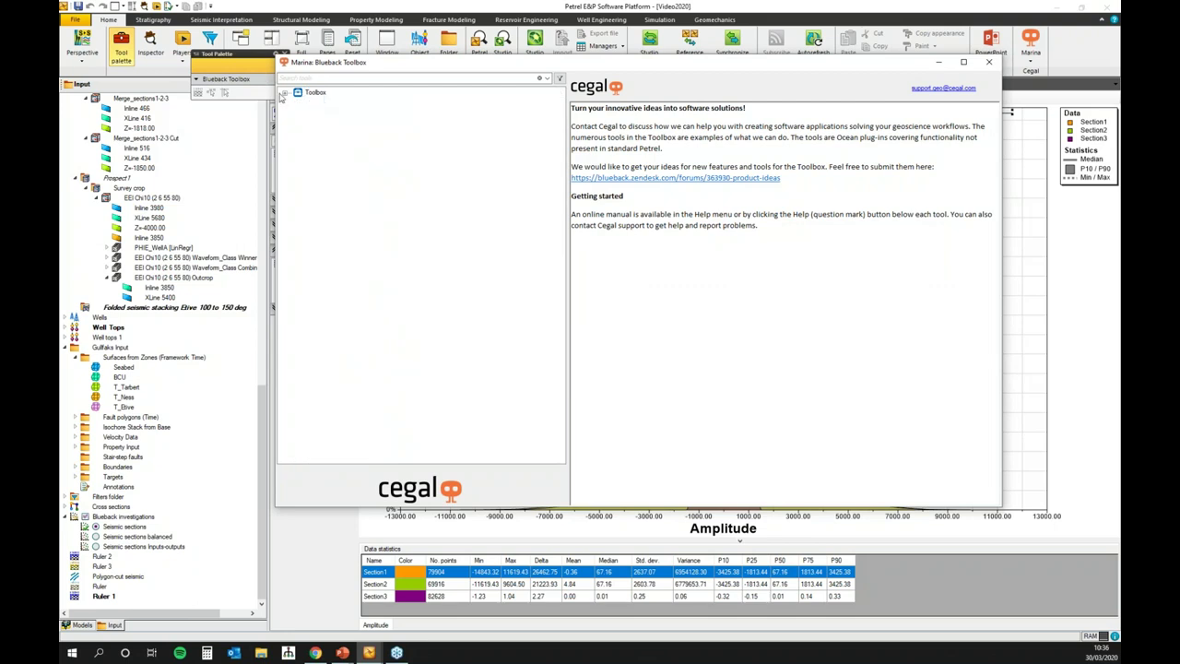
{"action": "left_click", "coordinate": [285, 95]}
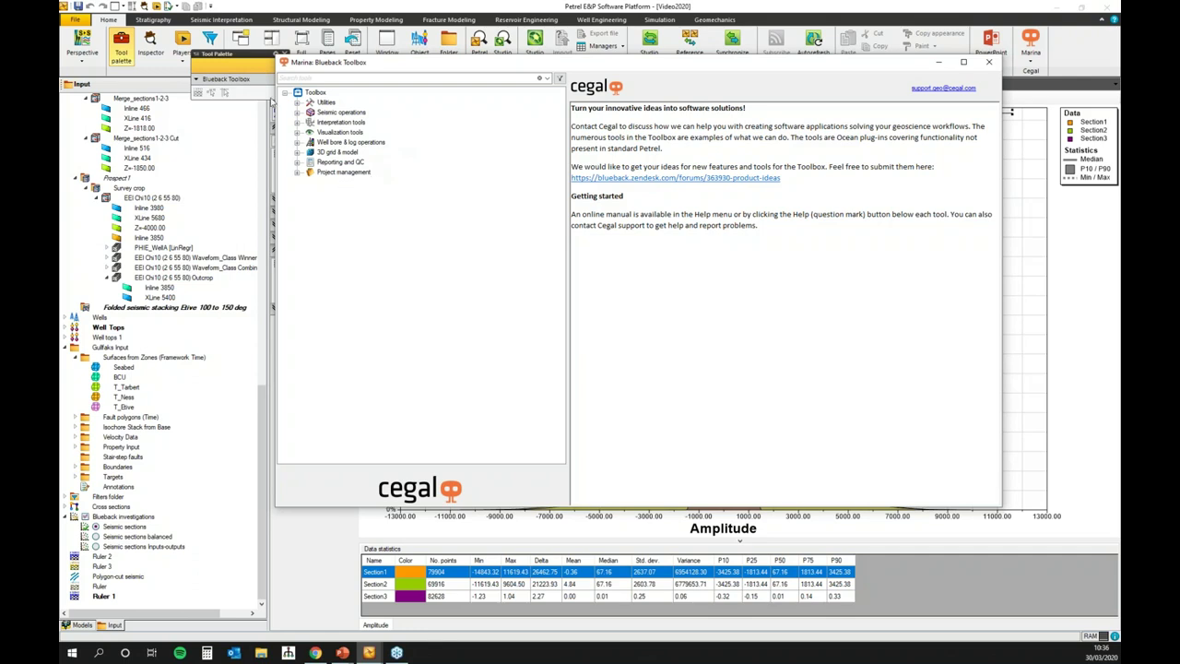
{"action": "left_click", "coordinate": [297, 112]}
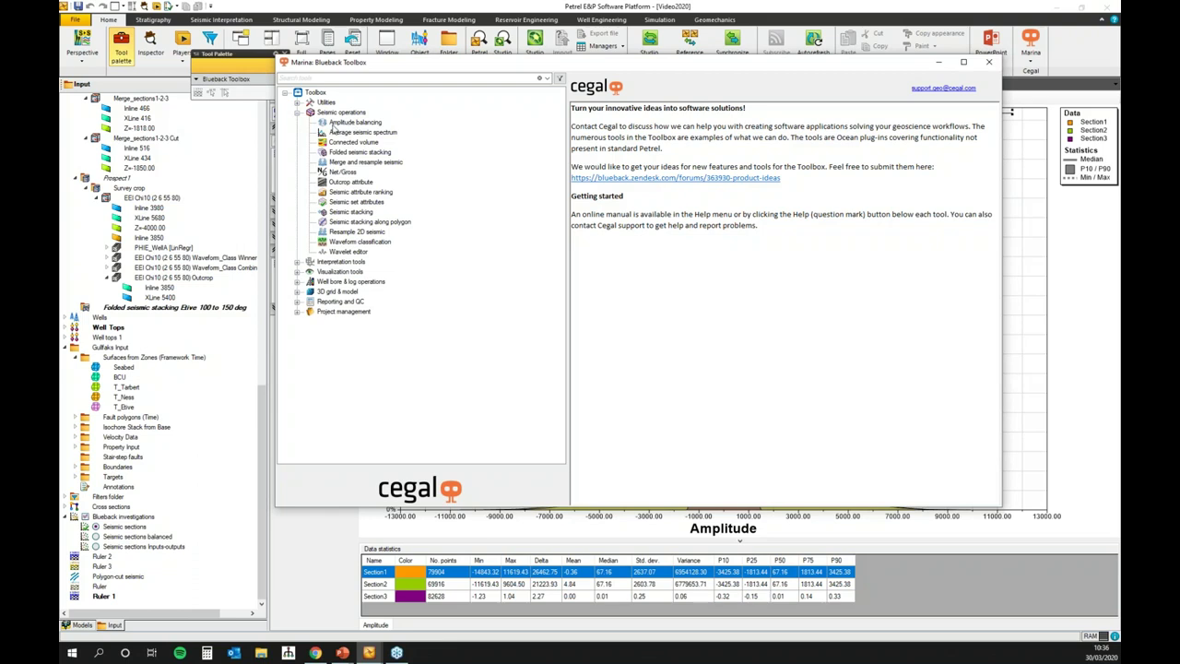
{"action": "left_click", "coordinate": [345, 123]}
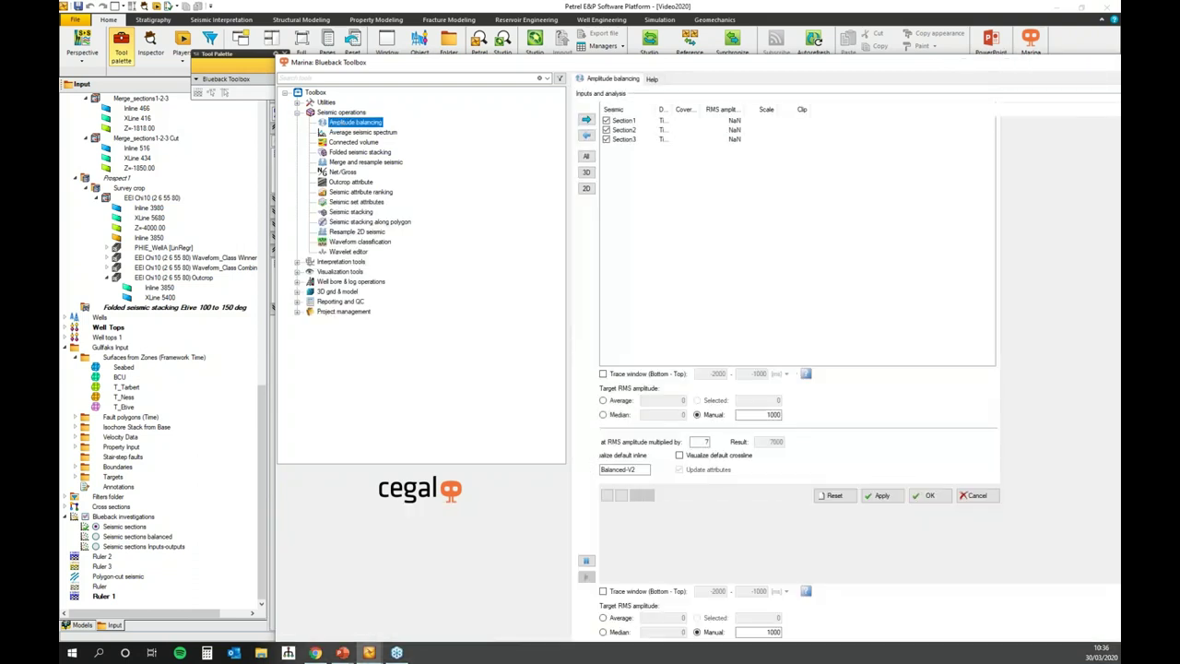
Maximise and restore the toolbox, then widen the balancing settings panel
{"action": "double_click", "coordinate": [535, 64]}
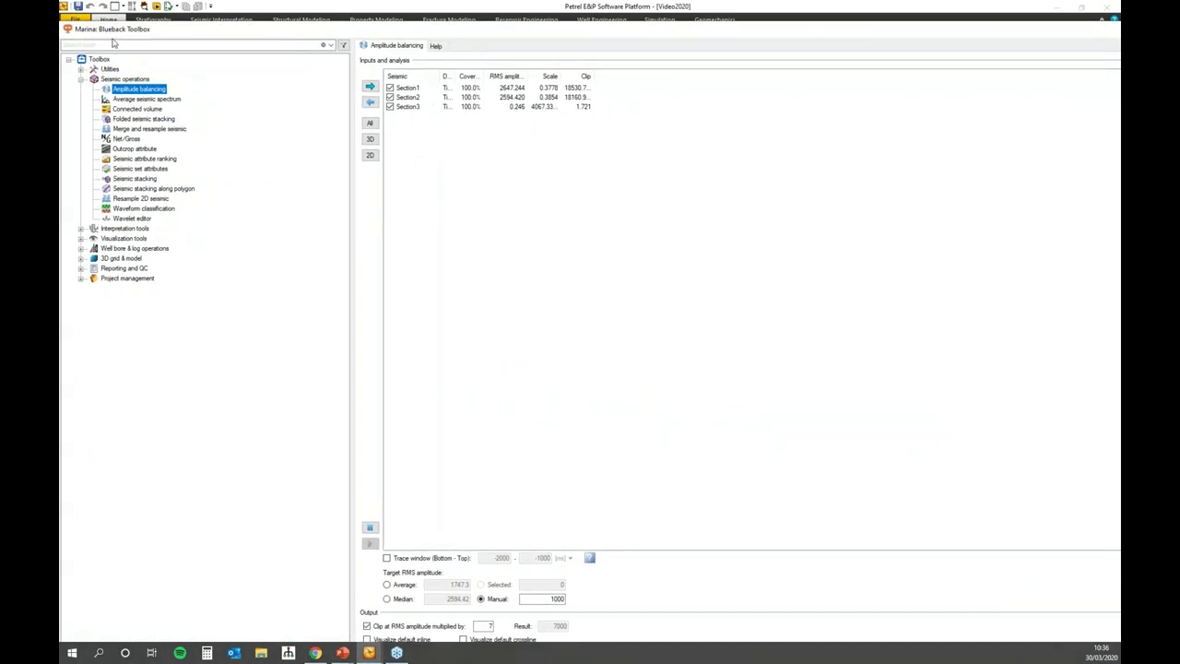
{"action": "left_click_drag", "start_coordinate": [153, 35], "coordinate": [427, 88]}
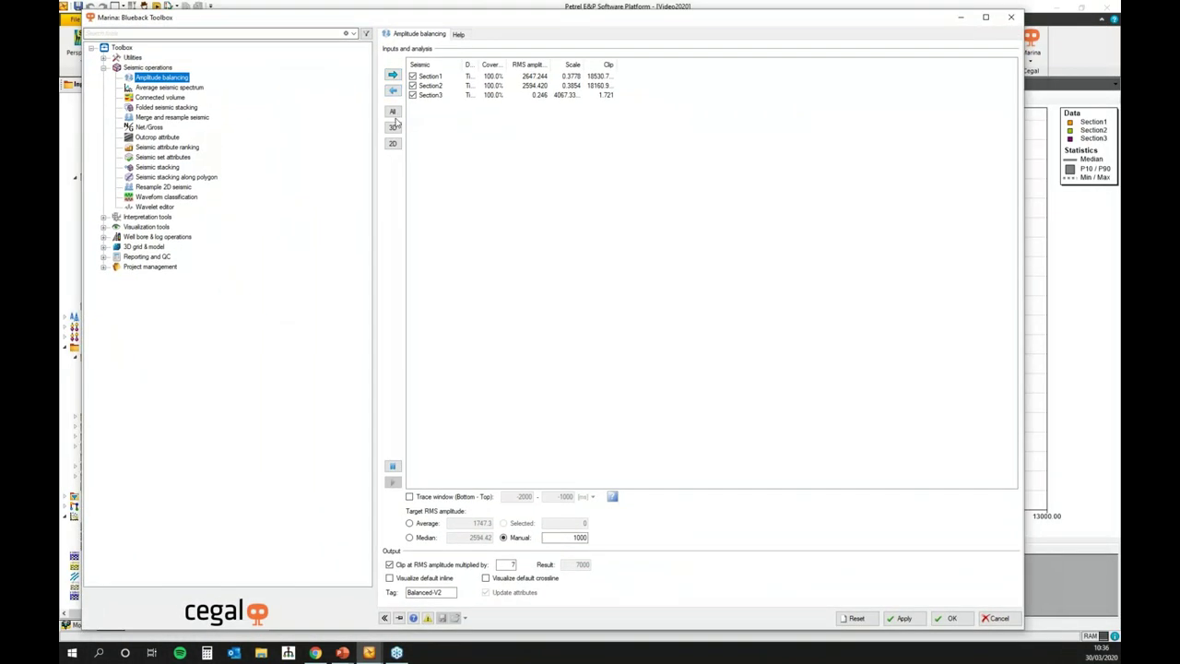
{"action": "left_click_drag", "start_coordinate": [376, 118], "coordinate": [238, 128]}
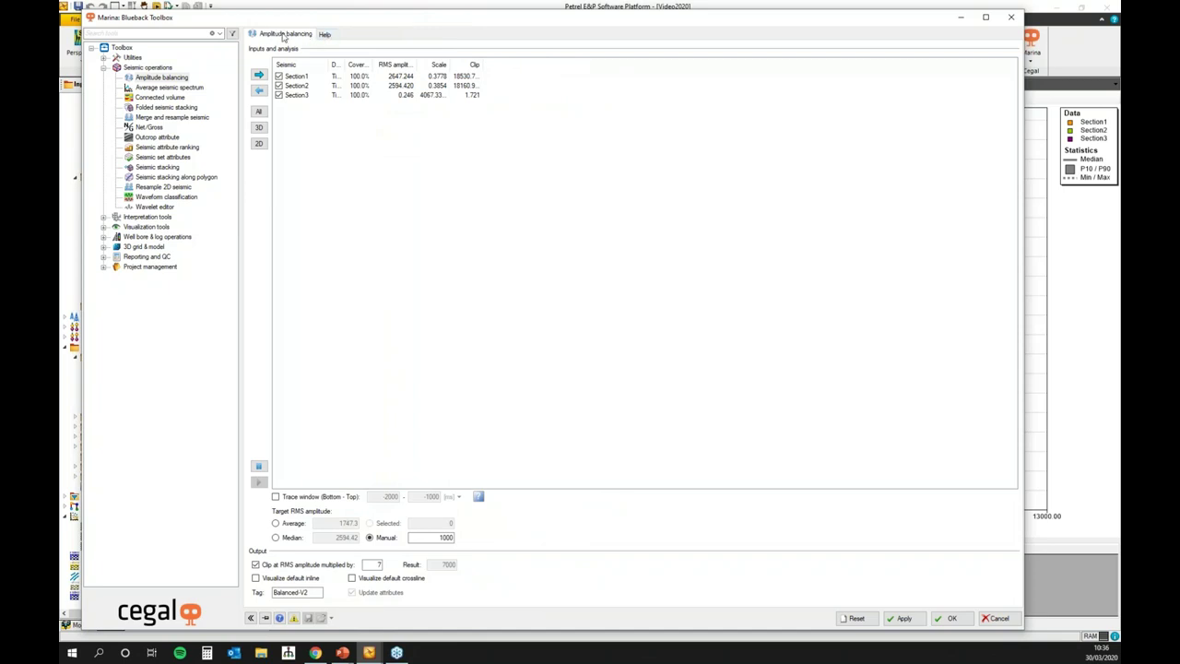
Read the Amplitude balancing help's Description of Functionality, then return to the settings
{"action": "left_click", "coordinate": [325, 34]}
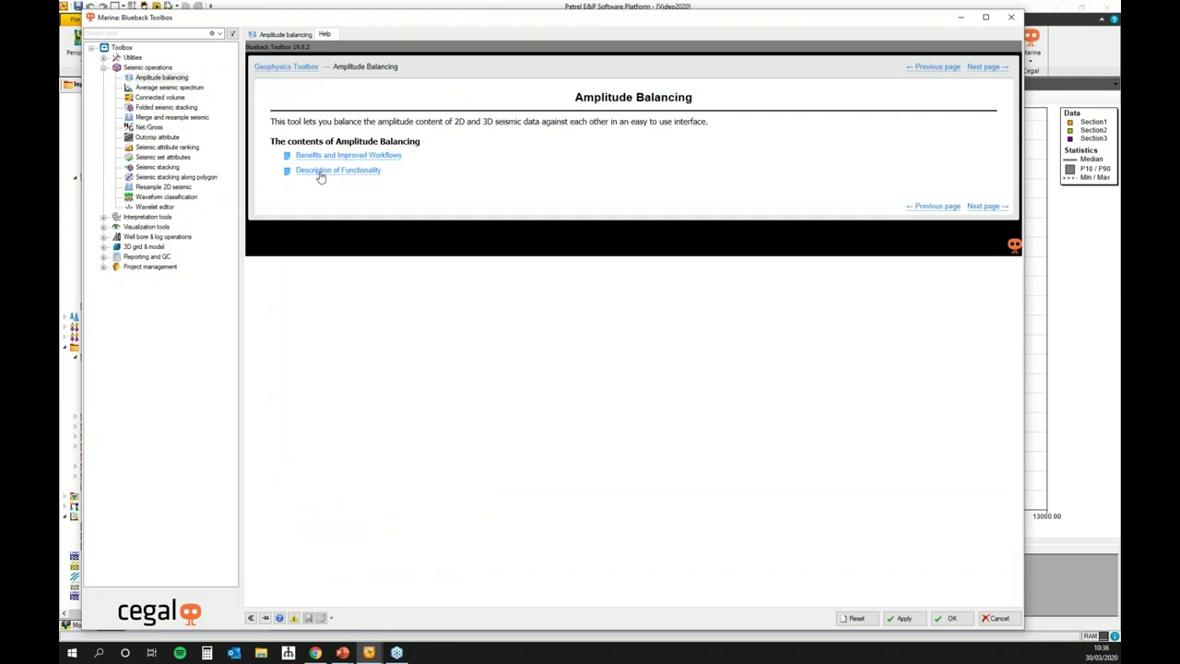
{"action": "left_click", "coordinate": [337, 170]}
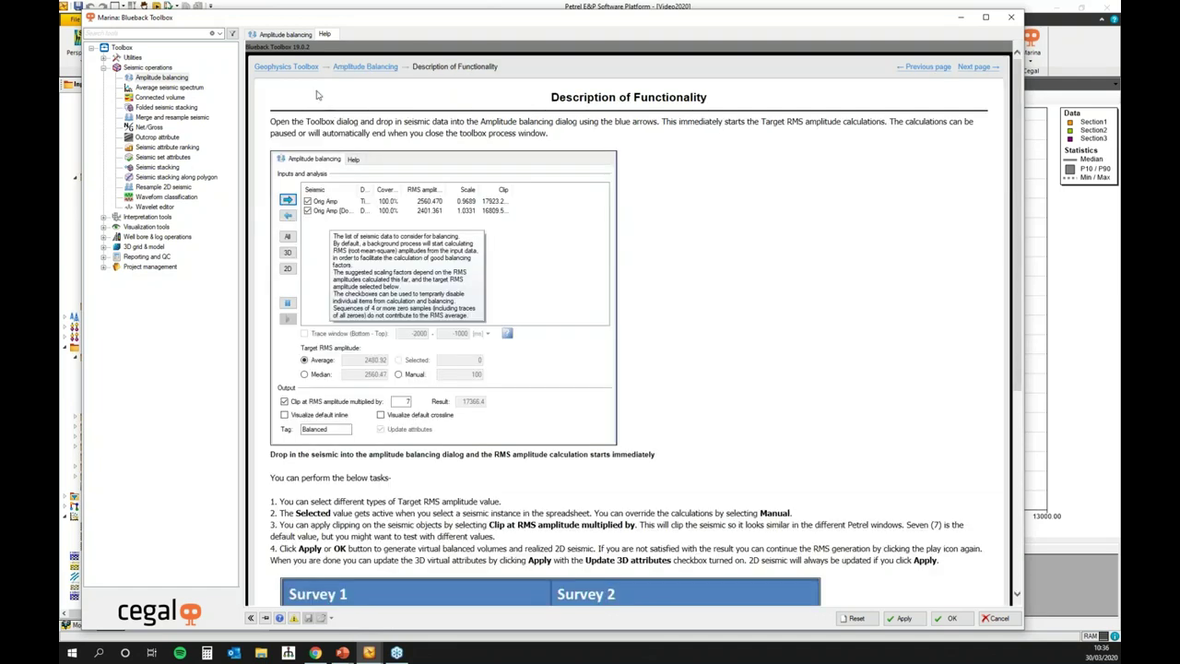
{"action": "left_click", "coordinate": [289, 34]}
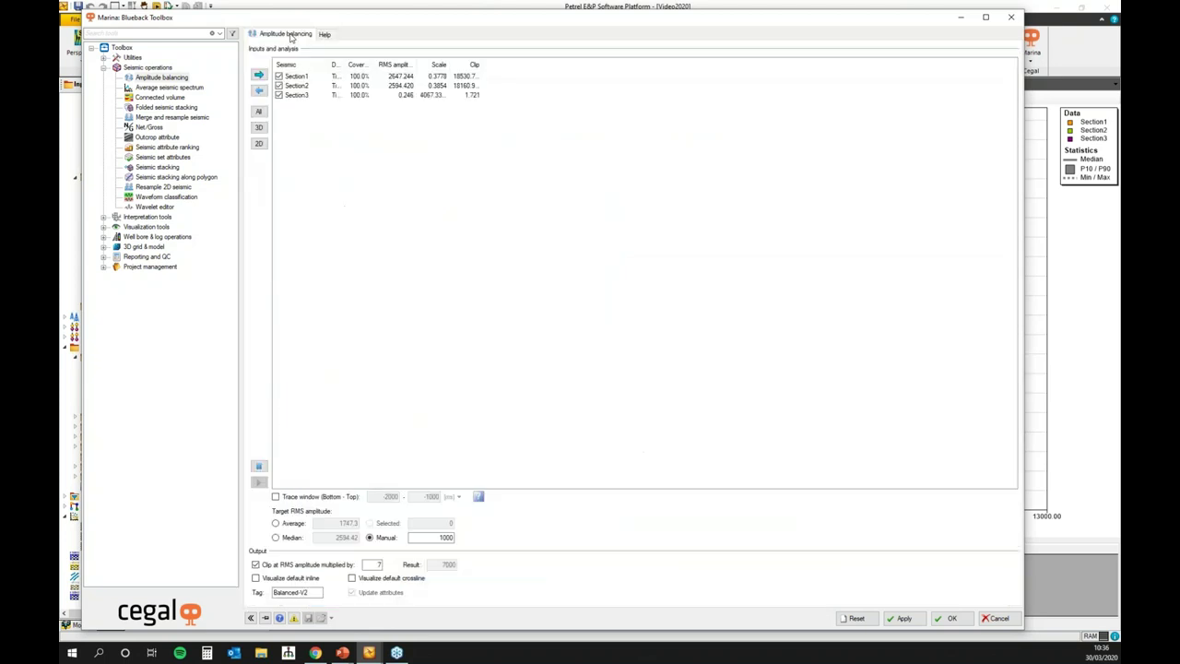
{"action": "left_click_drag", "start_coordinate": [311, 19], "coordinate": [421, 43]}
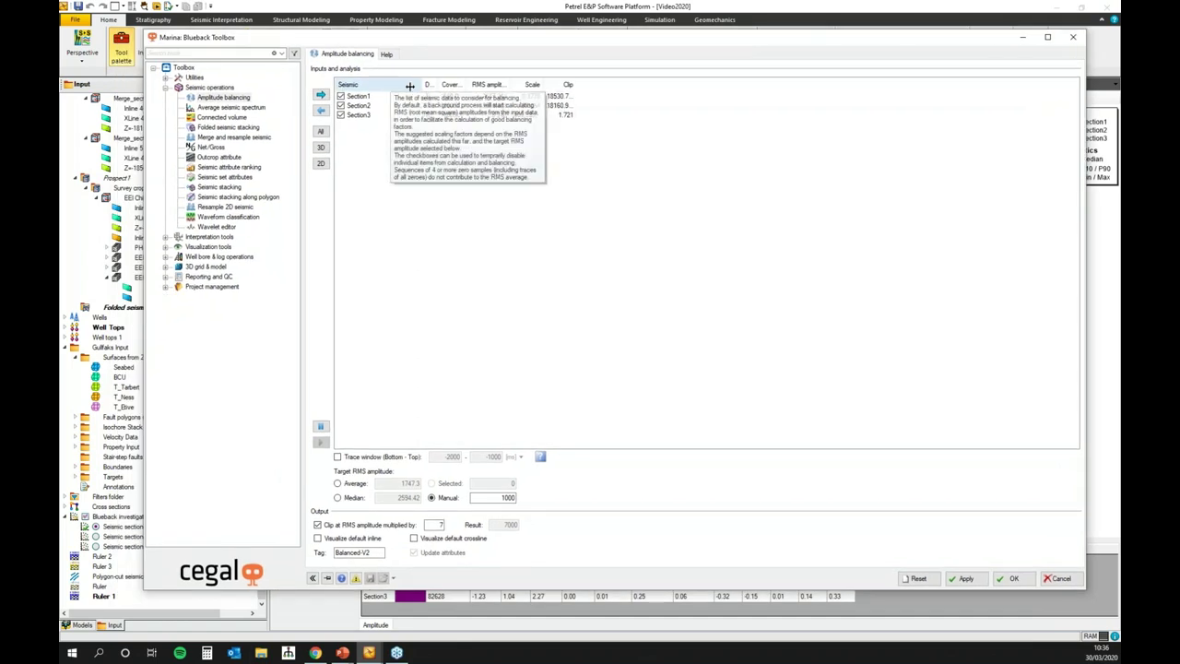
{"action": "left_click_drag", "start_coordinate": [409, 85], "coordinate": [383, 85]}
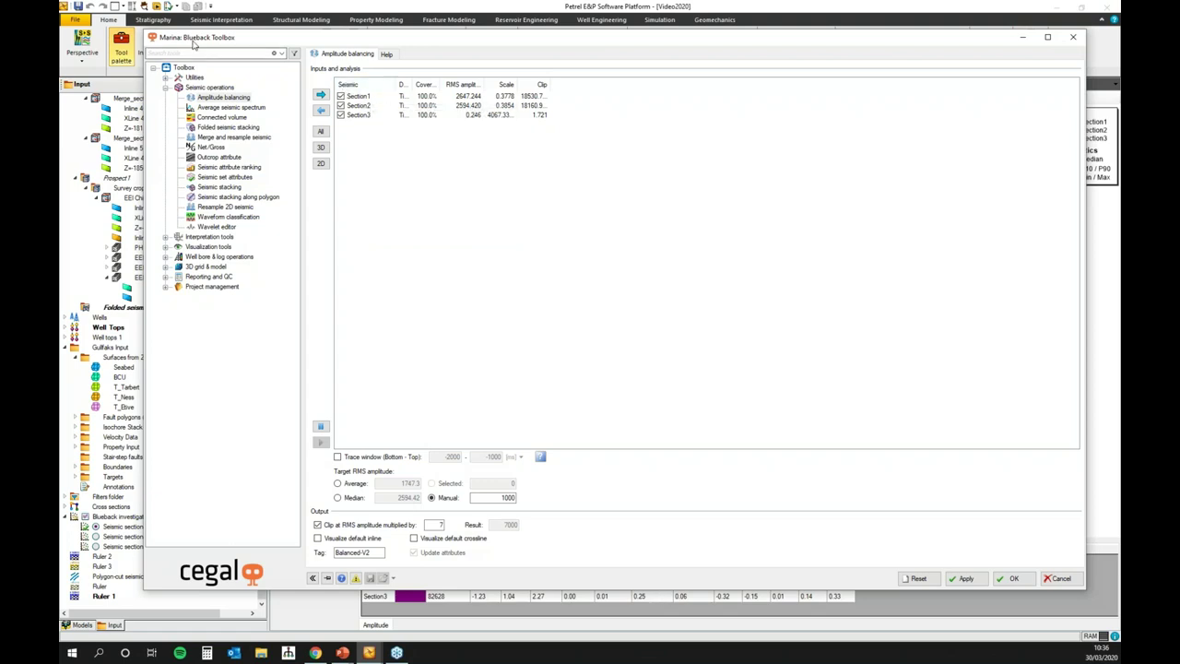
{"action": "left_click_drag", "start_coordinate": [194, 39], "coordinate": [261, 34]}
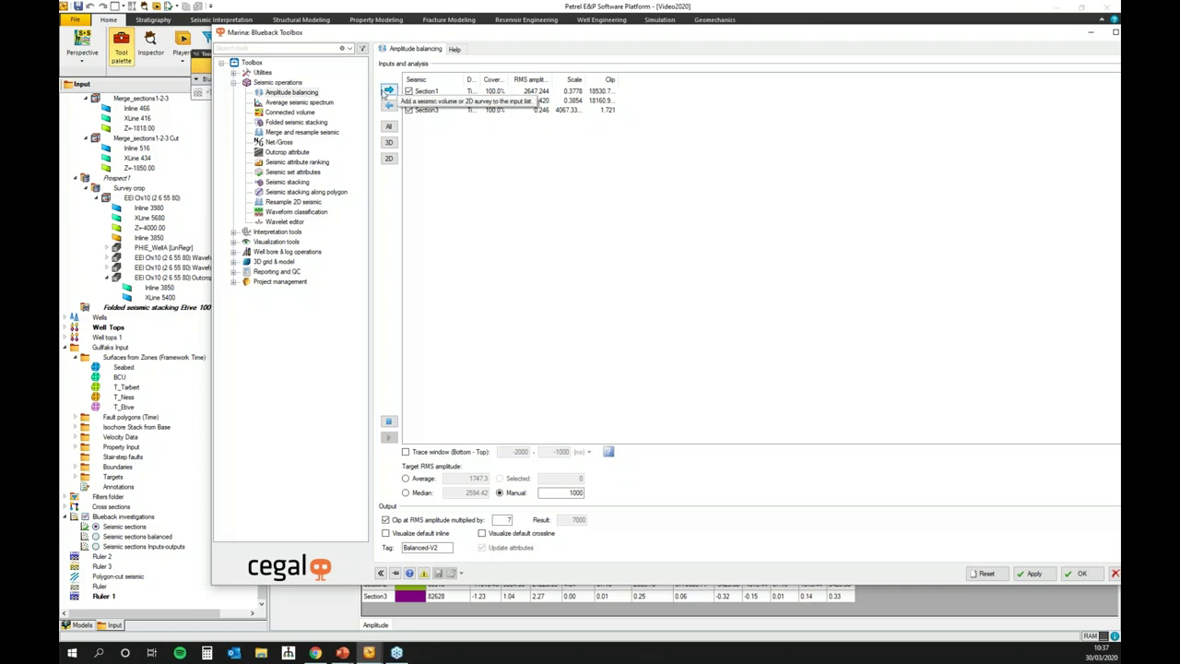
Widen the Domain and RMS amplitude columns so their headers read fully
{"action": "left_click_drag", "start_coordinate": [478, 79], "coordinate": [513, 77]}
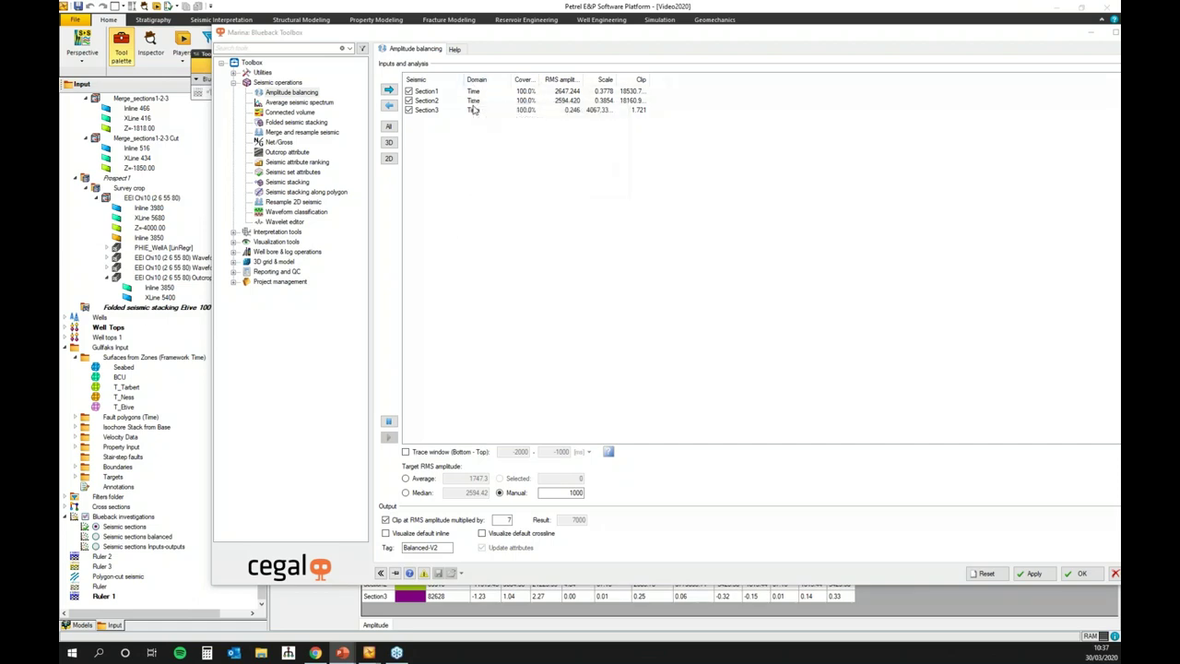
{"action": "mouse_move", "coordinate": [478, 101]}
{"action": "left_click_drag", "start_coordinate": [582, 80], "coordinate": [601, 79]}
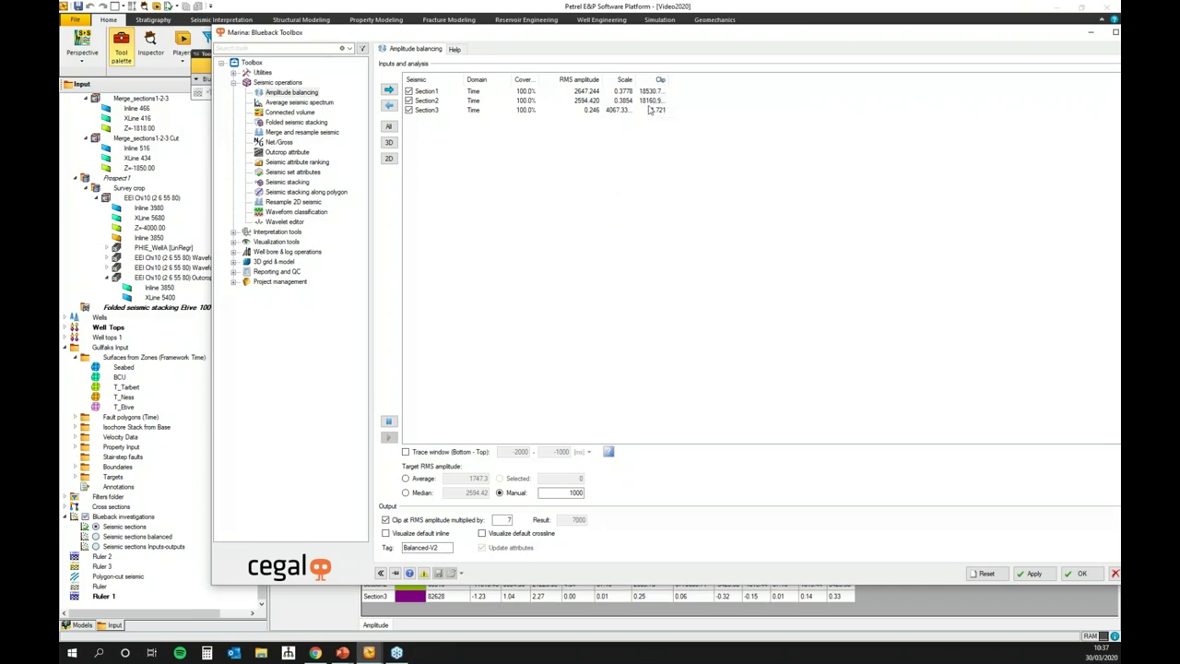
{"action": "left_click_drag", "start_coordinate": [565, 35], "coordinate": [500, 27]}
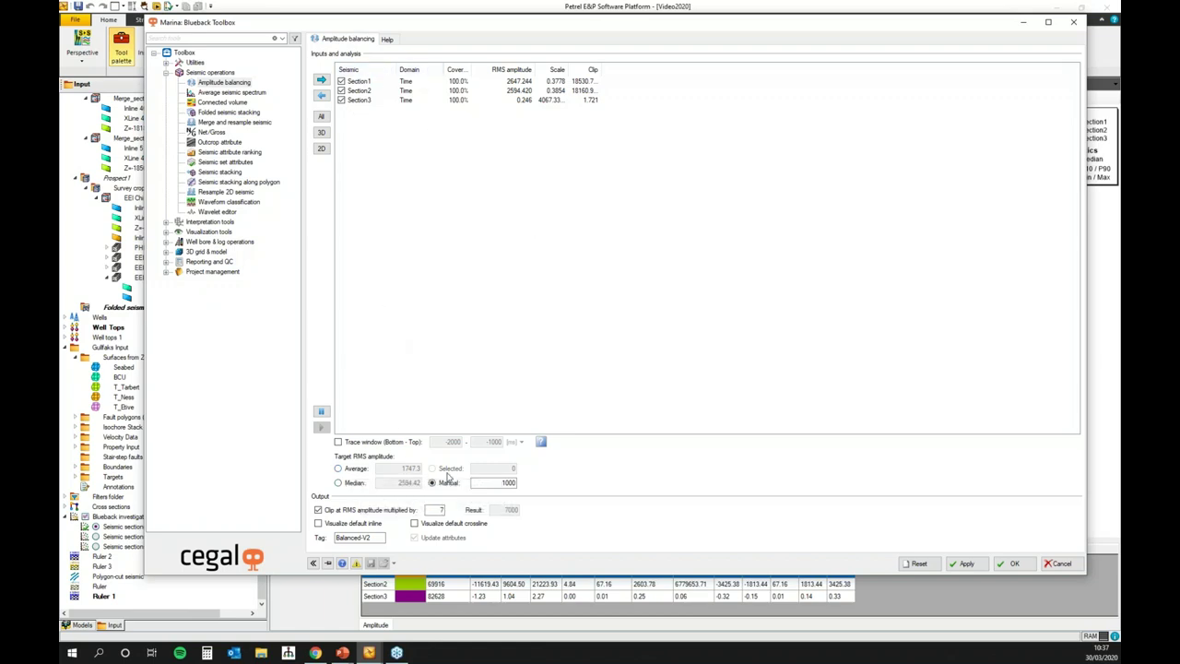
Try Section1's RMS as the Selected target, then revert to the Manual target of 1000
{"action": "left_click", "coordinate": [358, 82]}
{"action": "left_click", "coordinate": [445, 470]}
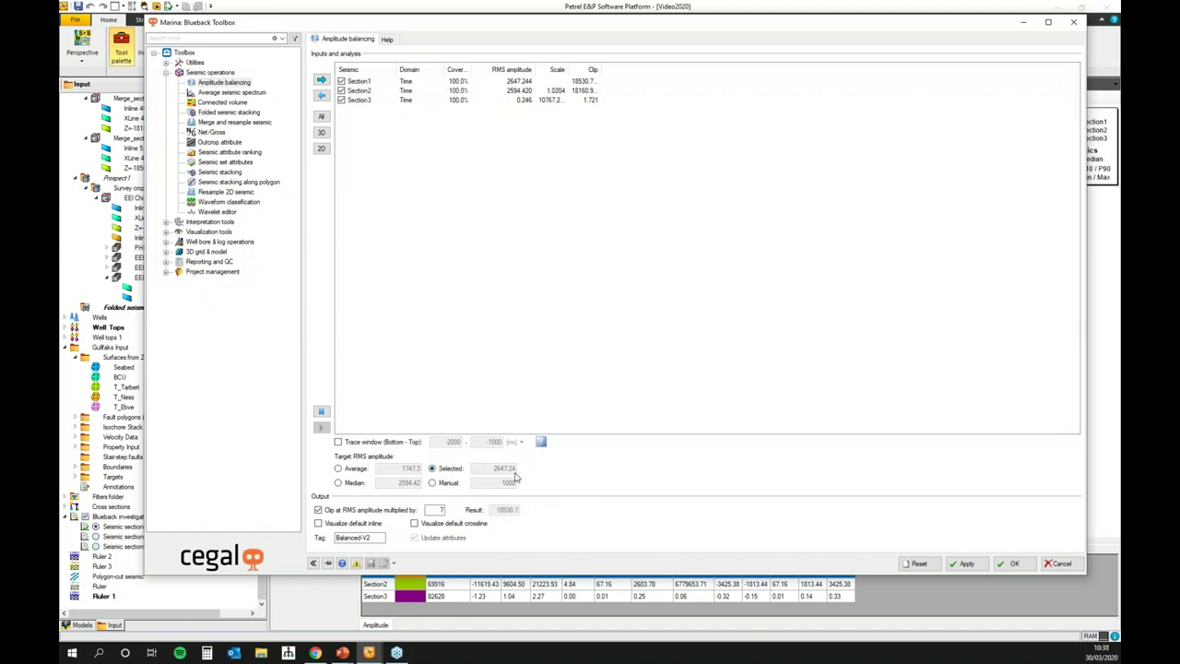
{"action": "left_click", "coordinate": [432, 483]}
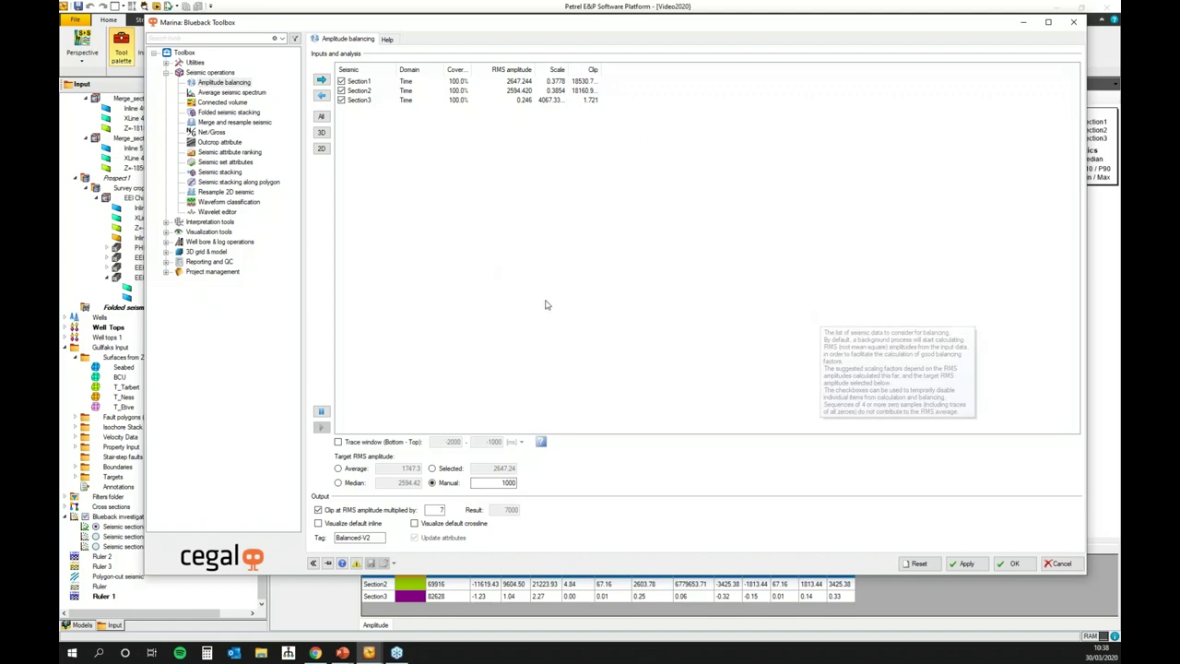
Minimise the toolbox and close the 'Blueback histogram QC inputs' window
{"action": "left_click_drag", "start_coordinate": [1007, 24], "coordinate": [894, 54]}
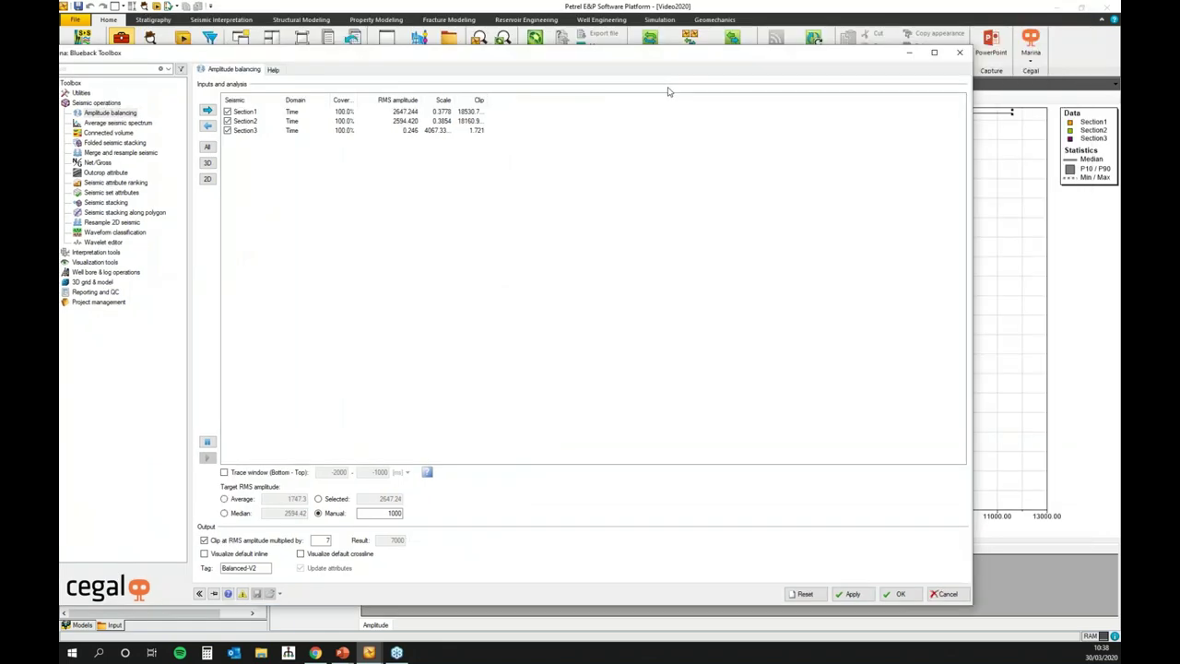
{"action": "left_click", "coordinate": [908, 52]}
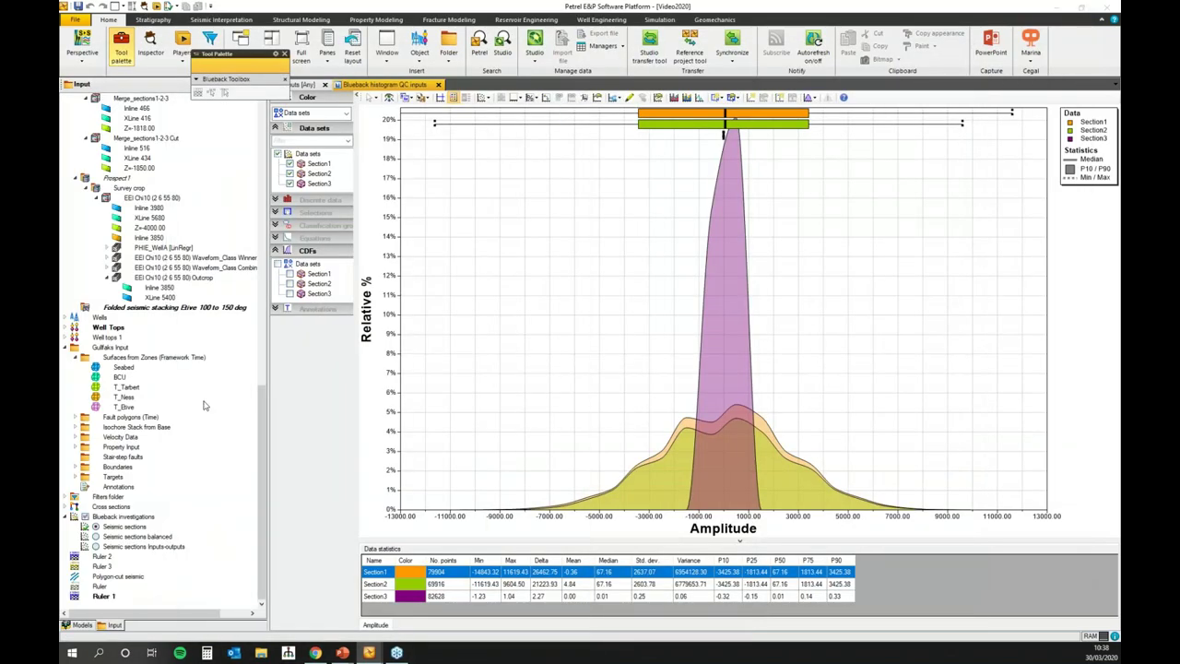
{"action": "left_click_drag", "start_coordinate": [259, 407], "coordinate": [265, 103]}
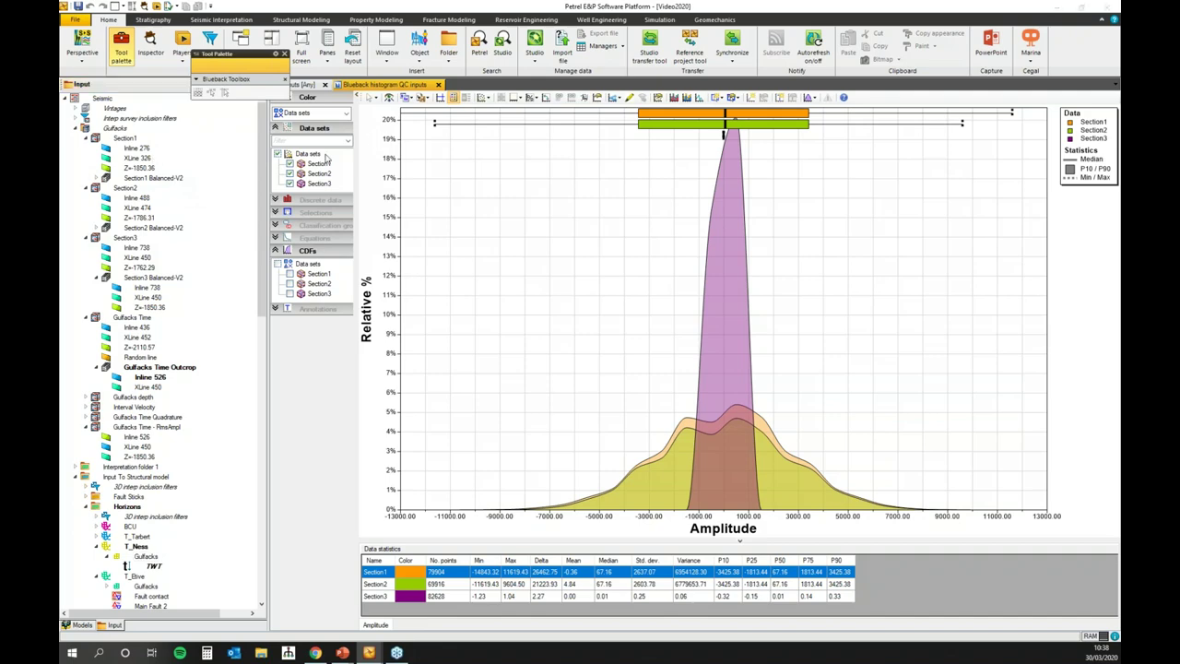
{"action": "left_click", "coordinate": [438, 84]}
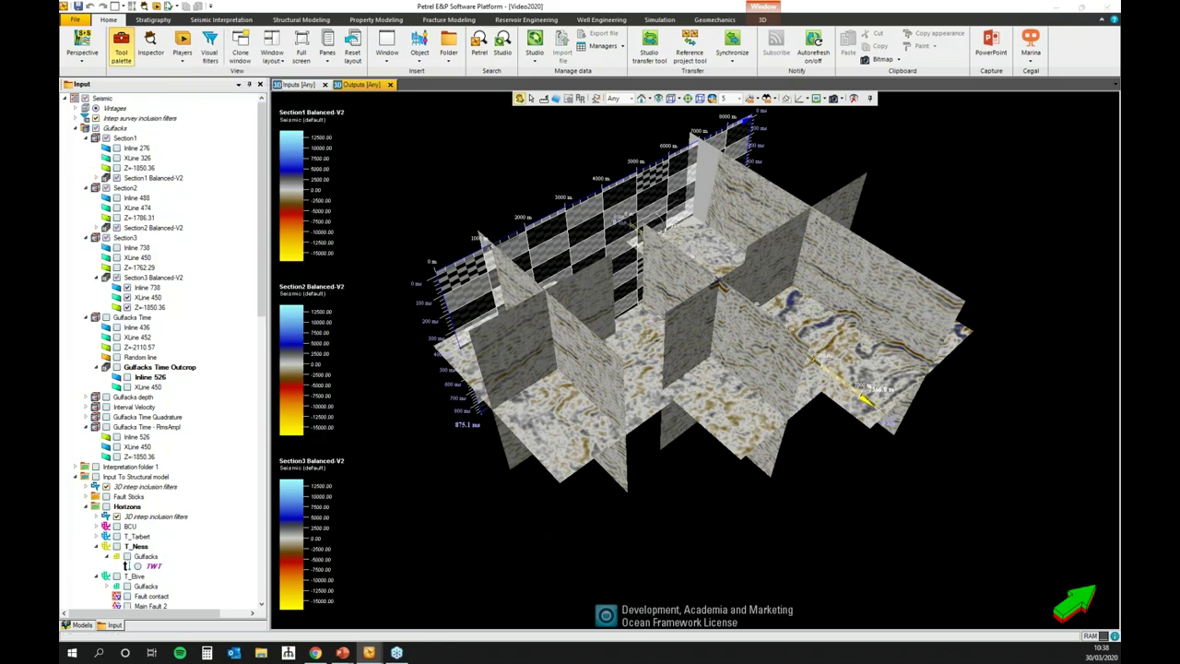
Tile the inputs and balanced outputs 3D windows vertically, compare them, then close the Inputs window
{"action": "left_click", "coordinate": [272, 47]}
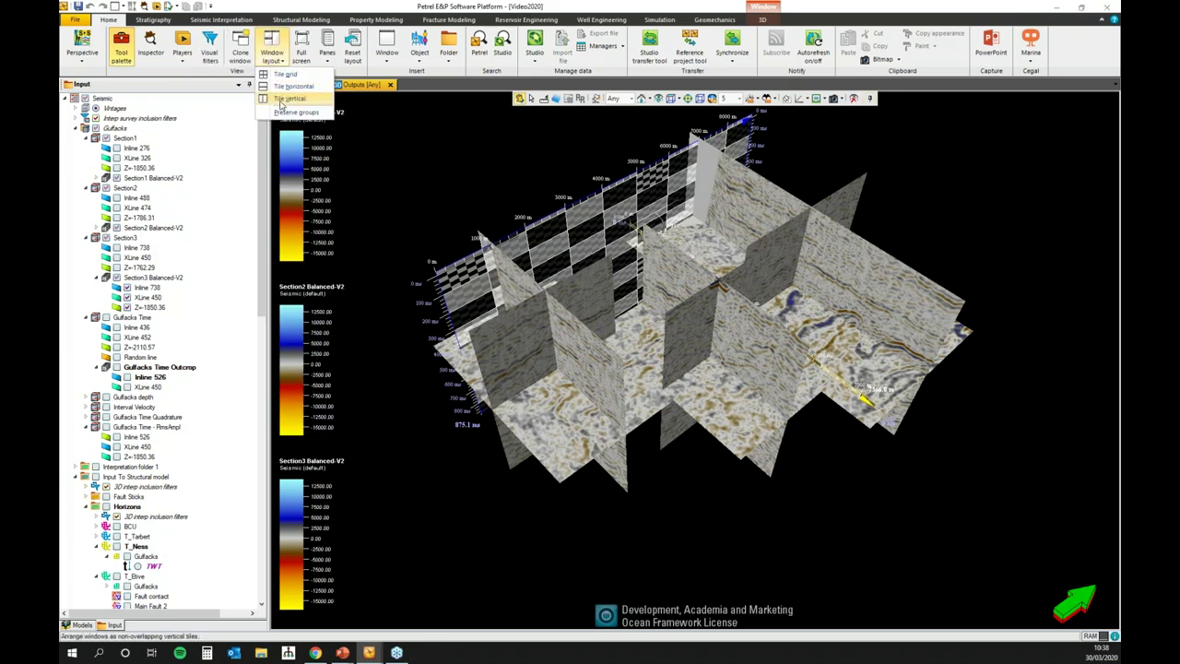
{"action": "left_click", "coordinate": [295, 101]}
{"action": "left_click_drag", "start_coordinate": [823, 381], "coordinate": [811, 429]}
{"action": "left_click", "coordinate": [453, 368]}
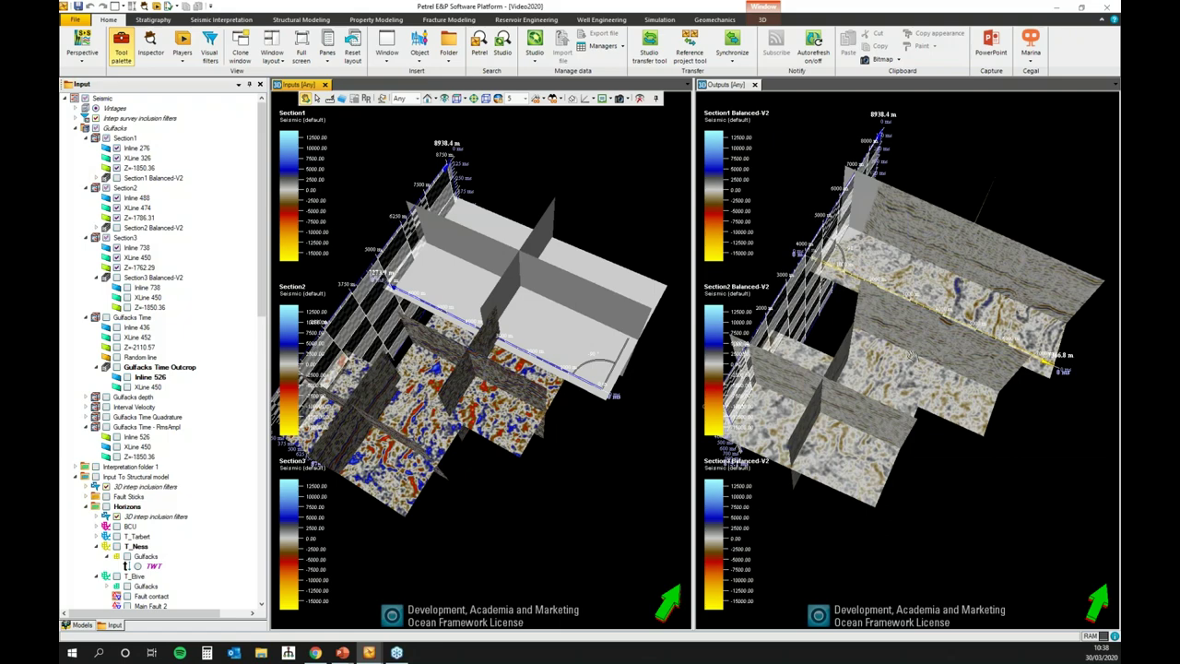
{"action": "left_click_drag", "start_coordinate": [912, 360], "coordinate": [927, 389]}
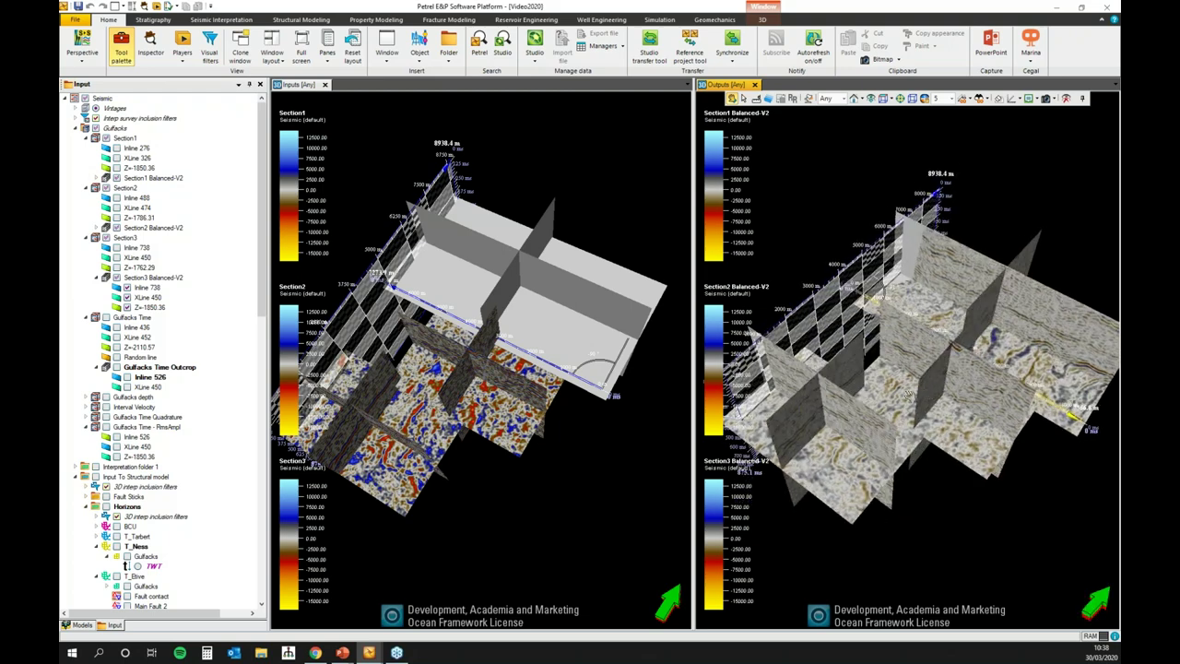
{"action": "left_click_drag", "start_coordinate": [910, 390], "coordinate": [885, 369]}
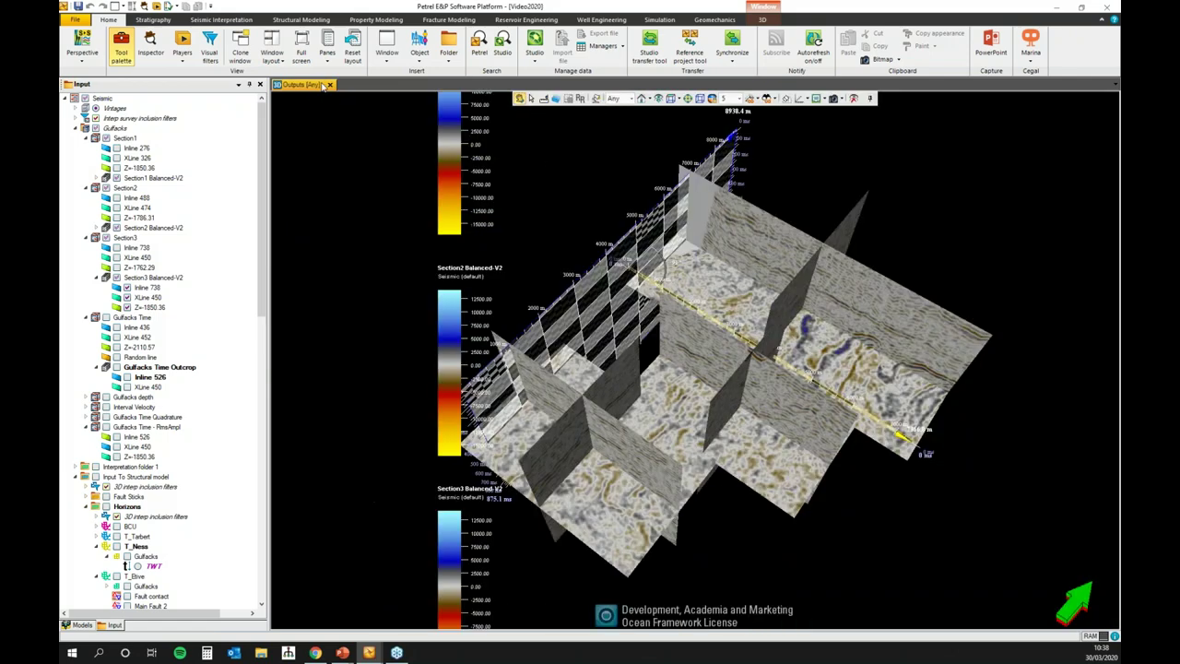
{"action": "left_click", "coordinate": [324, 85]}
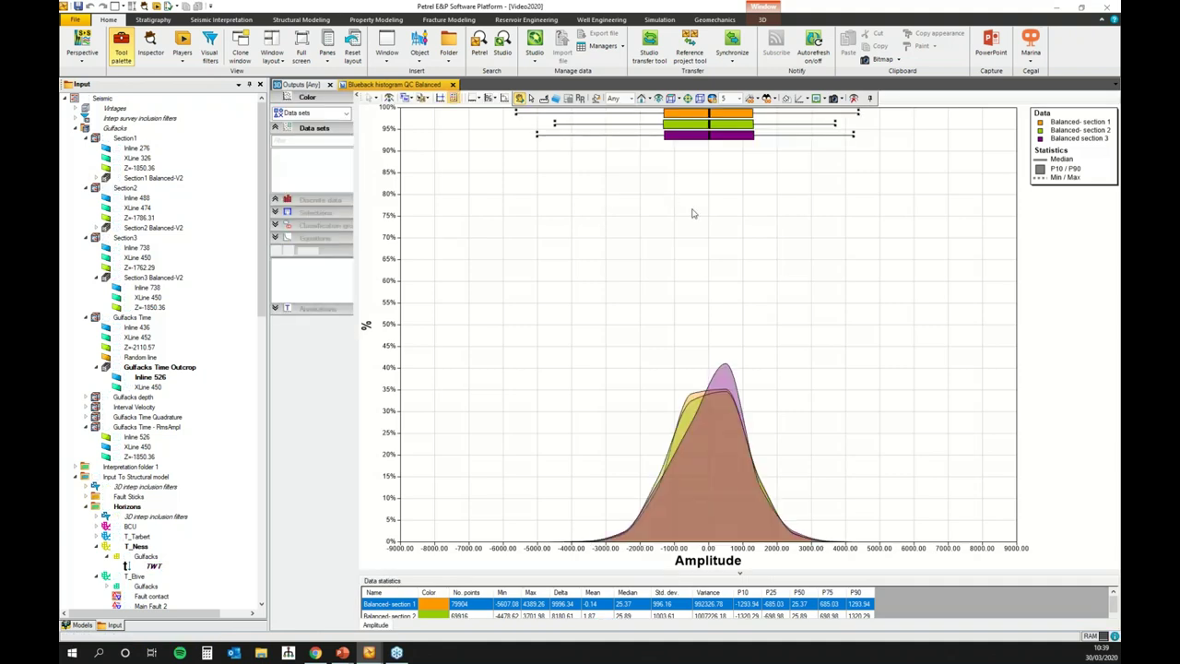
Fit the balanced histogram's vertical axis and enlarge the statistics table to three rows
{"action": "left_click", "coordinate": [391, 100]}
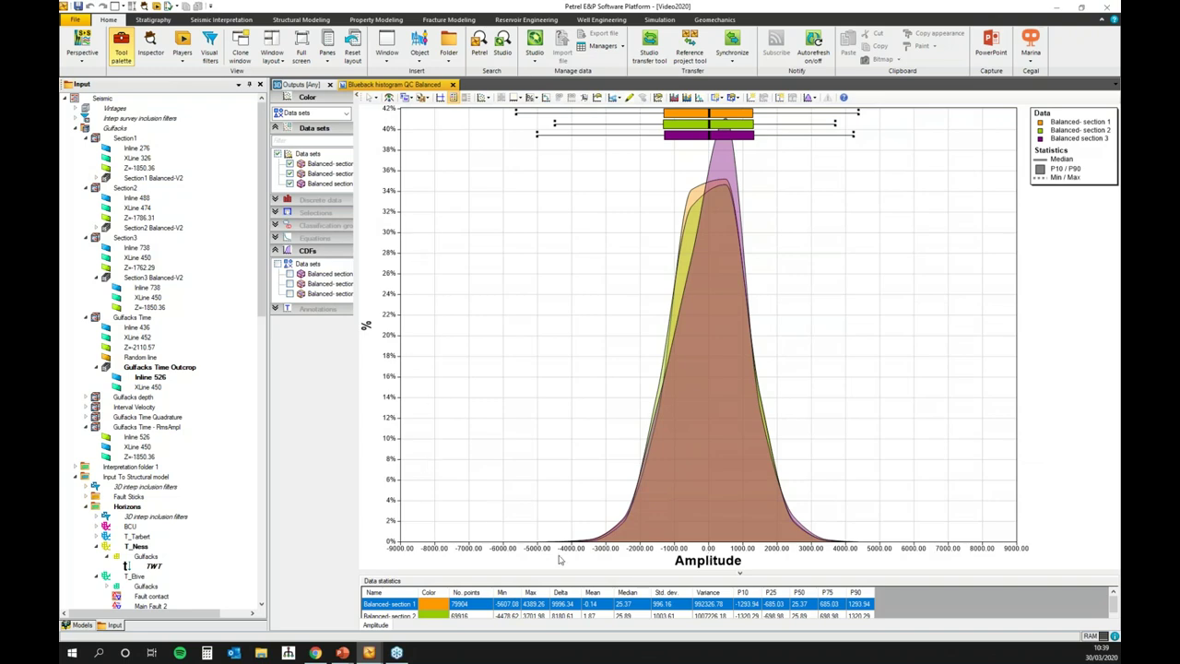
{"action": "left_click_drag", "start_coordinate": [593, 573], "coordinate": [592, 537]}
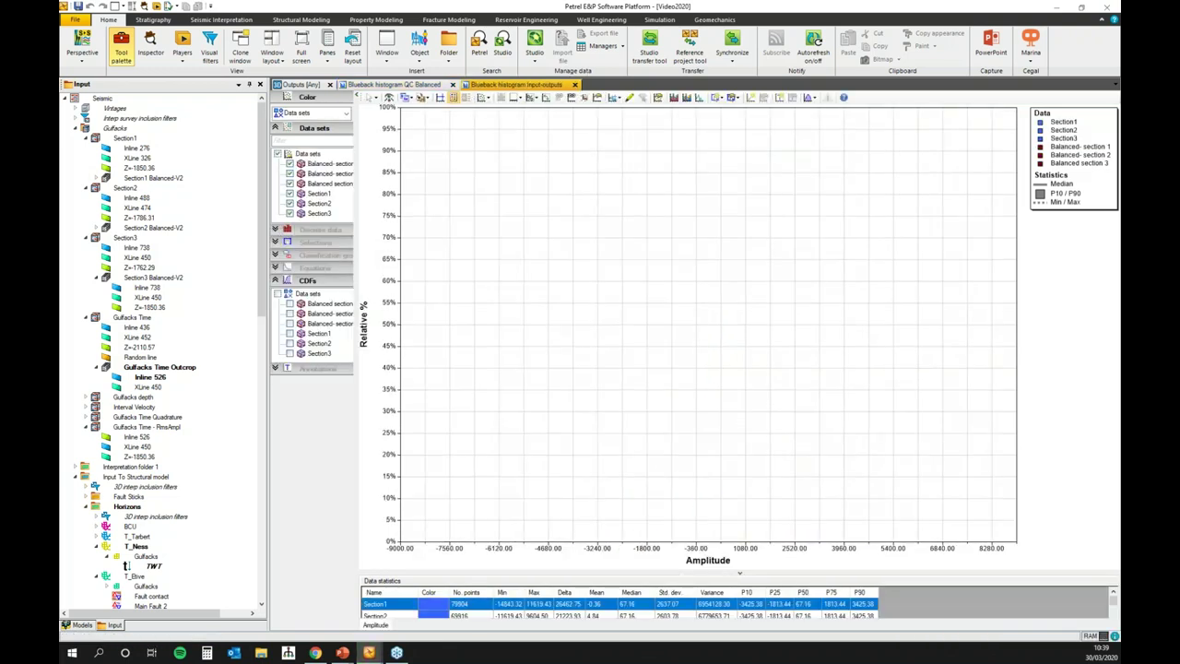
Fit the input-versus-balanced histogram to its data, close both histogram windows, and rotate the 3D sections
{"action": "left_click", "coordinate": [388, 98]}
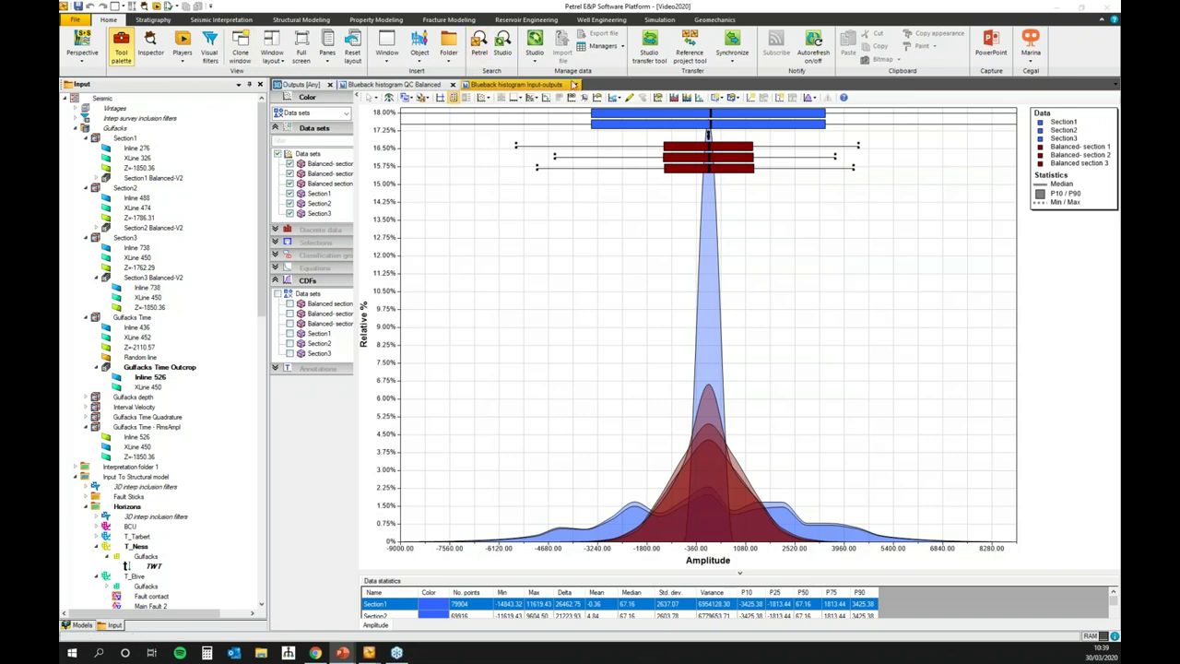
{"action": "left_click", "coordinate": [574, 84]}
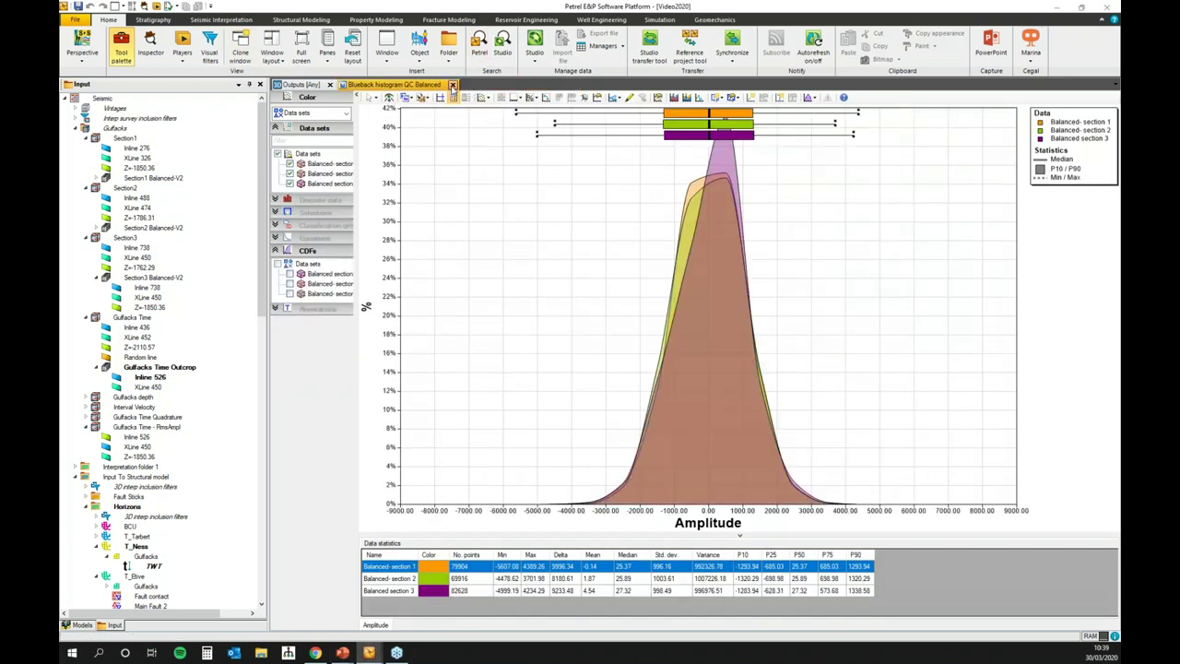
{"action": "left_click", "coordinate": [452, 84]}
{"action": "left_click_drag", "start_coordinate": [653, 476], "coordinate": [599, 378]}
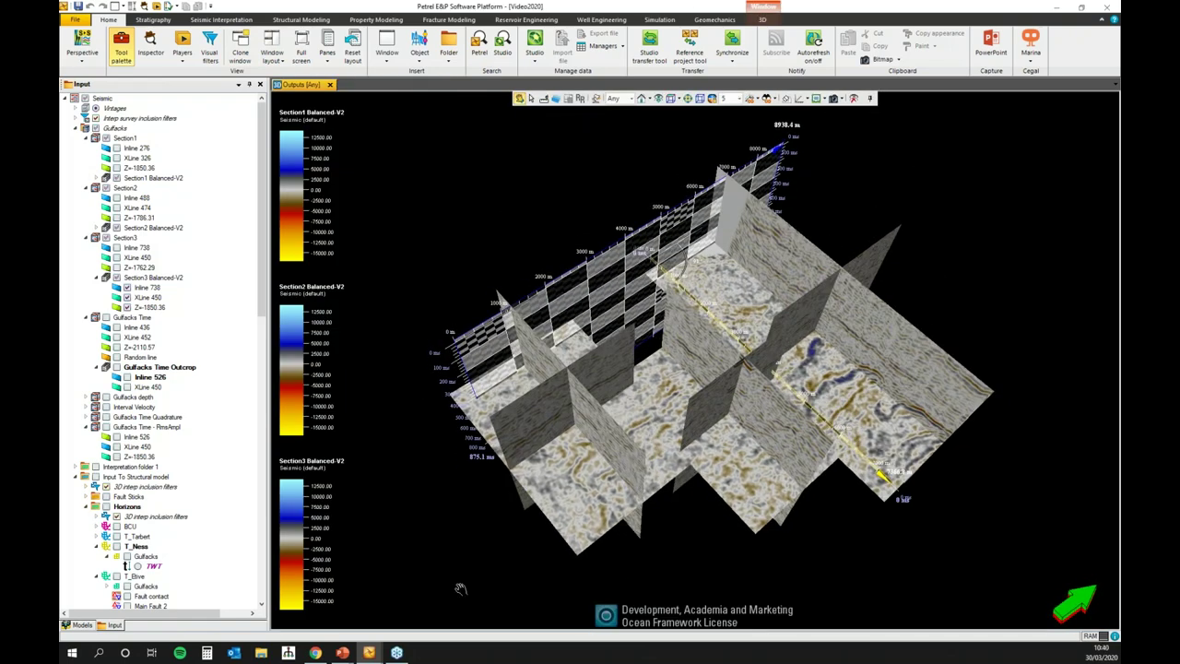
Search 'mer' under Blueback Toolbox Utilities and open Merge and resample seismic
{"action": "left_click", "coordinate": [166, 6]}
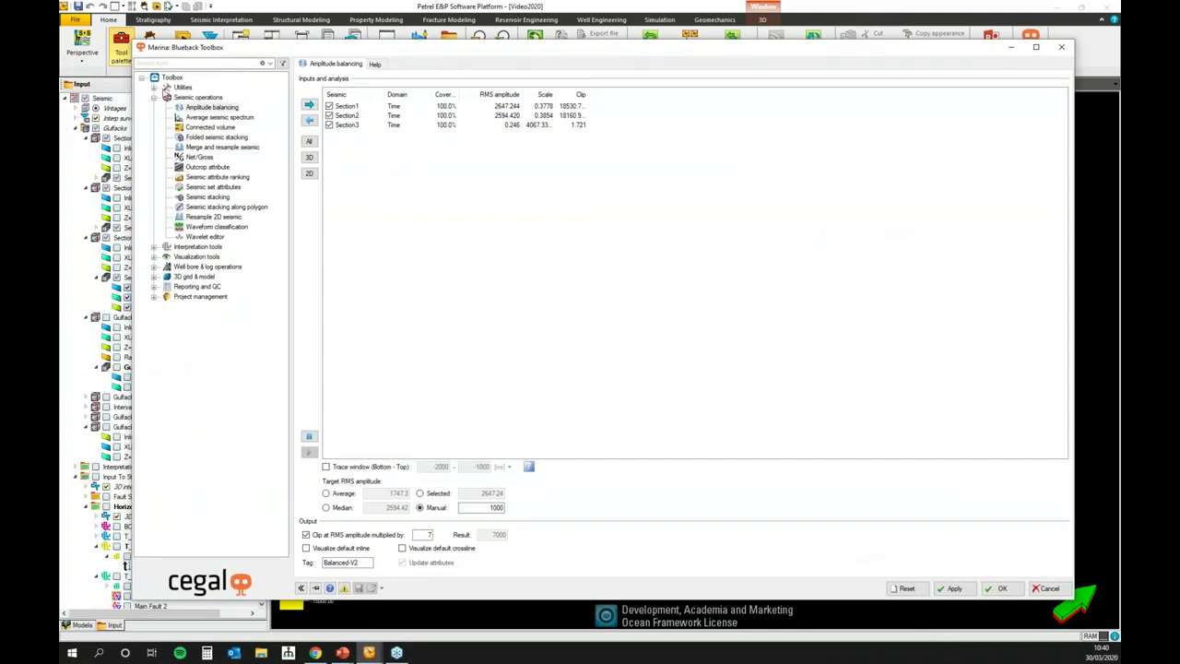
{"action": "left_click", "coordinate": [155, 87]}
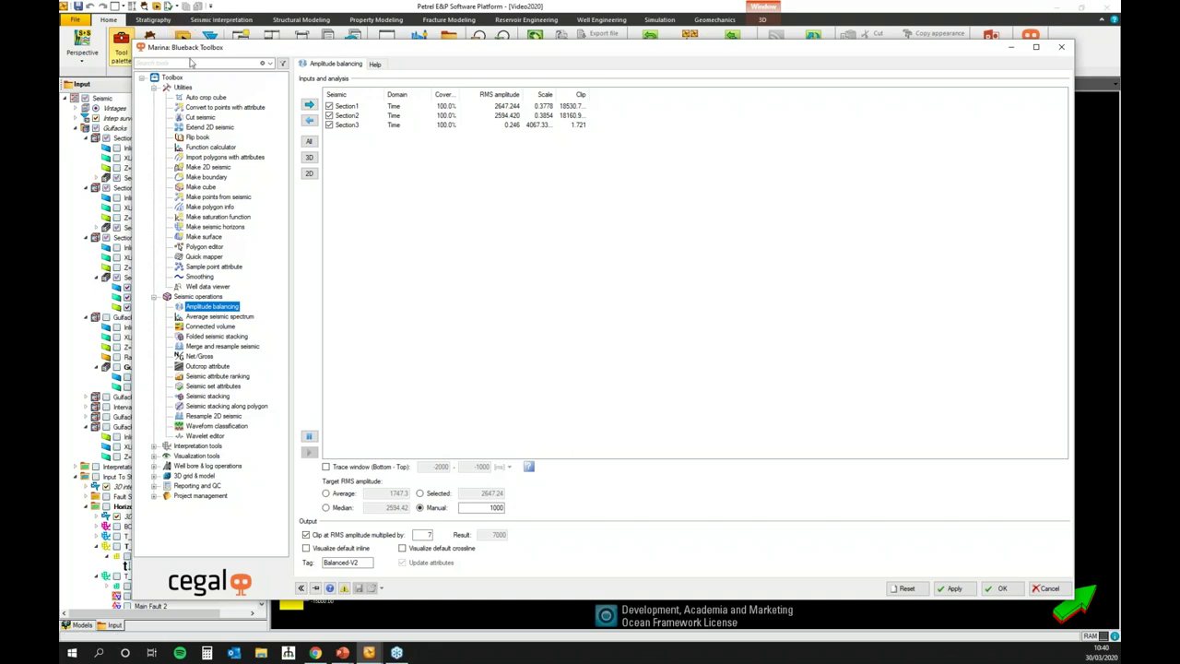
{"action": "left_click", "coordinate": [189, 63]}
{"action": "type", "text": "merg"}
{"action": "left_click", "coordinate": [205, 98]}
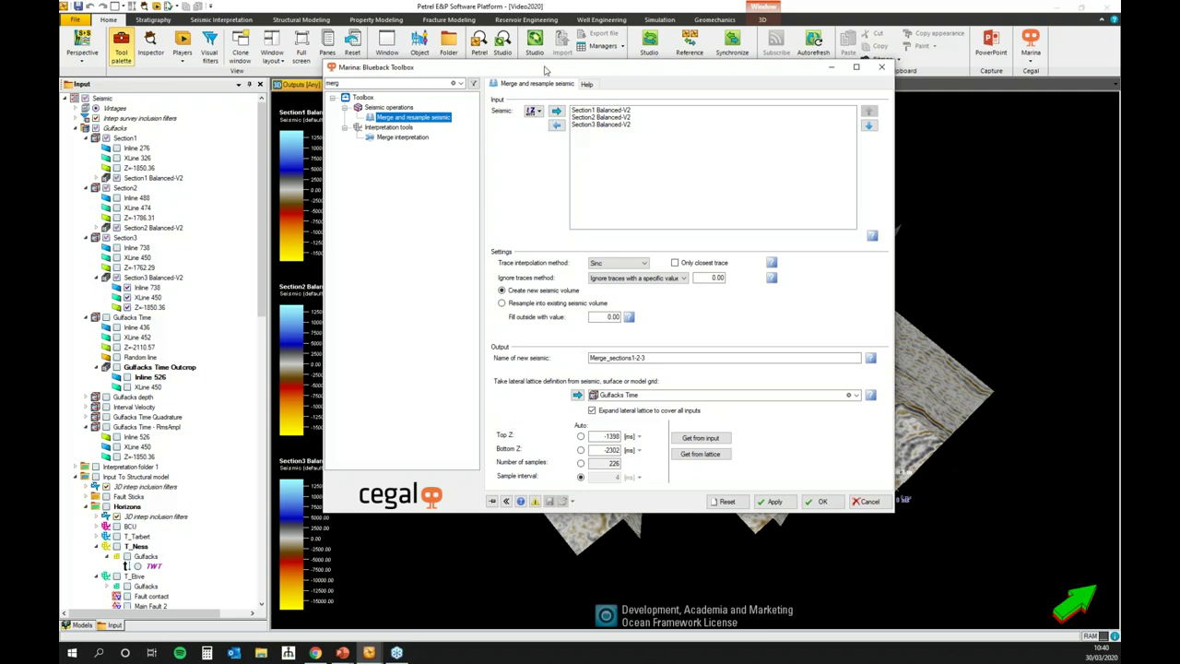
Keep Sinc trace interpolation, run the merge into Merge_sections1-2-3, and reveal the Merged volume 3D view
{"action": "left_click_drag", "start_coordinate": [544, 69], "coordinate": [519, 62]}
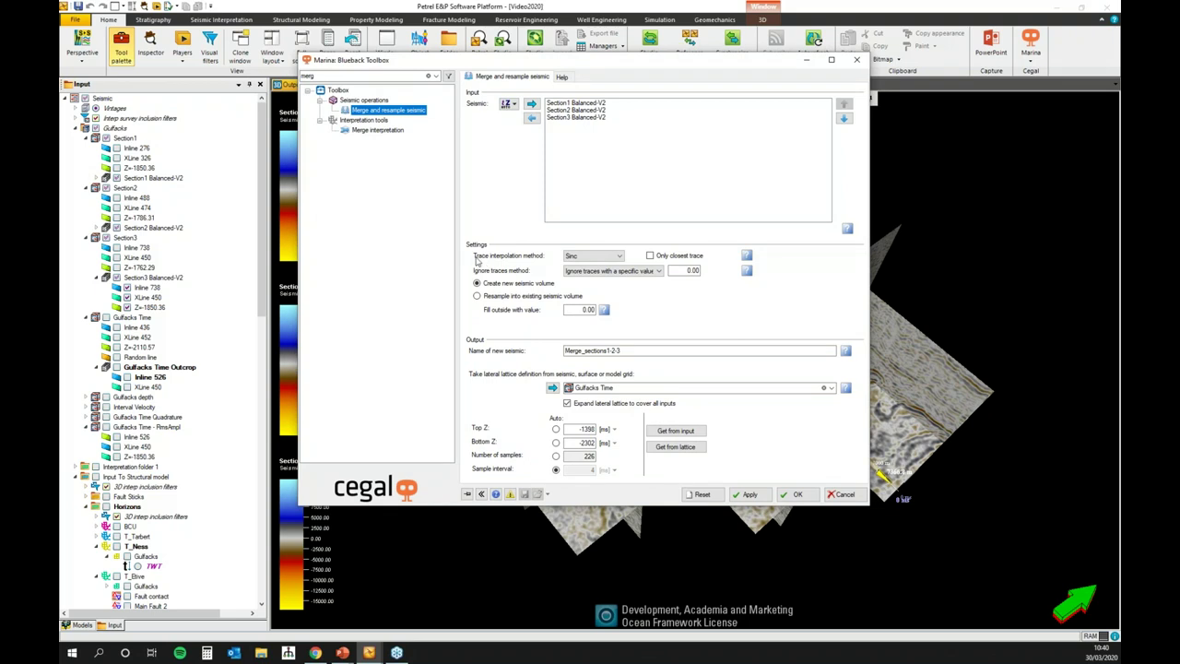
{"action": "left_click", "coordinate": [584, 258]}
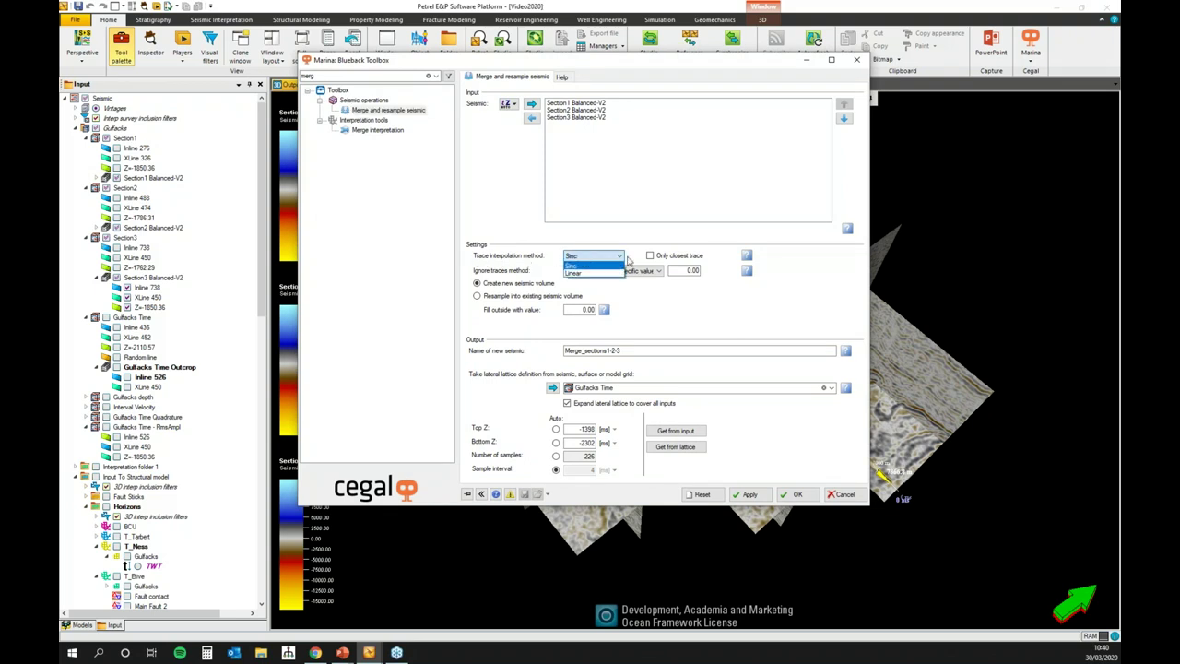
{"action": "left_click", "coordinate": [584, 249]}
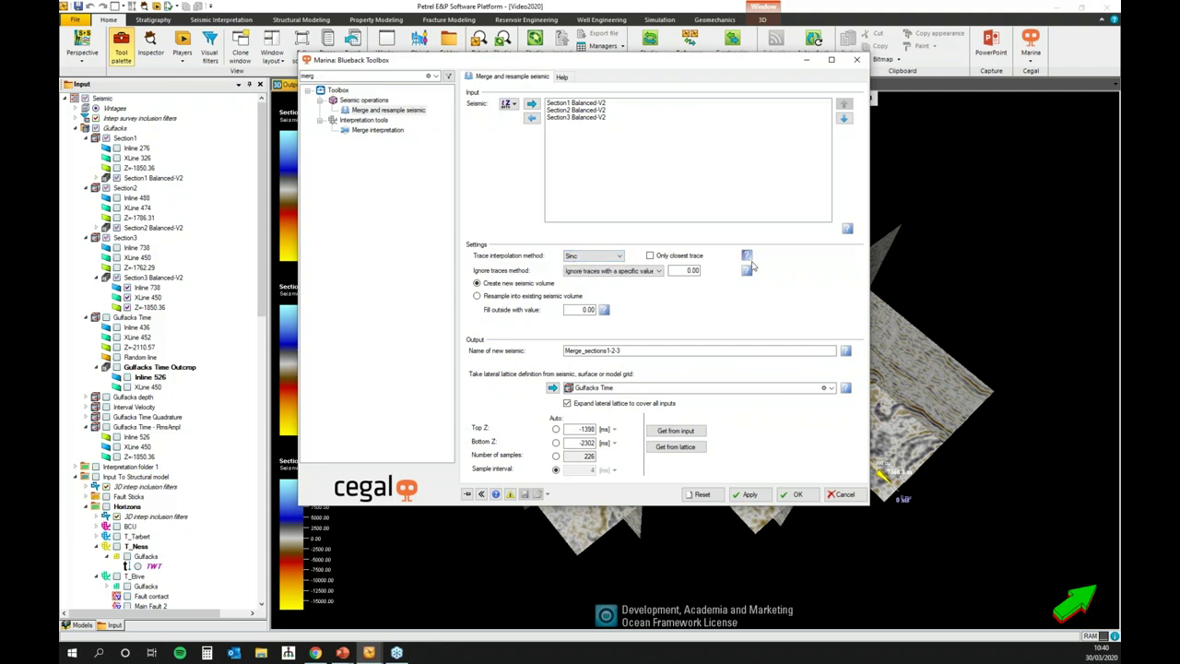
{"action": "mouse_move", "coordinate": [748, 260]}
{"action": "left_click_drag", "start_coordinate": [553, 60], "coordinate": [551, 44]}
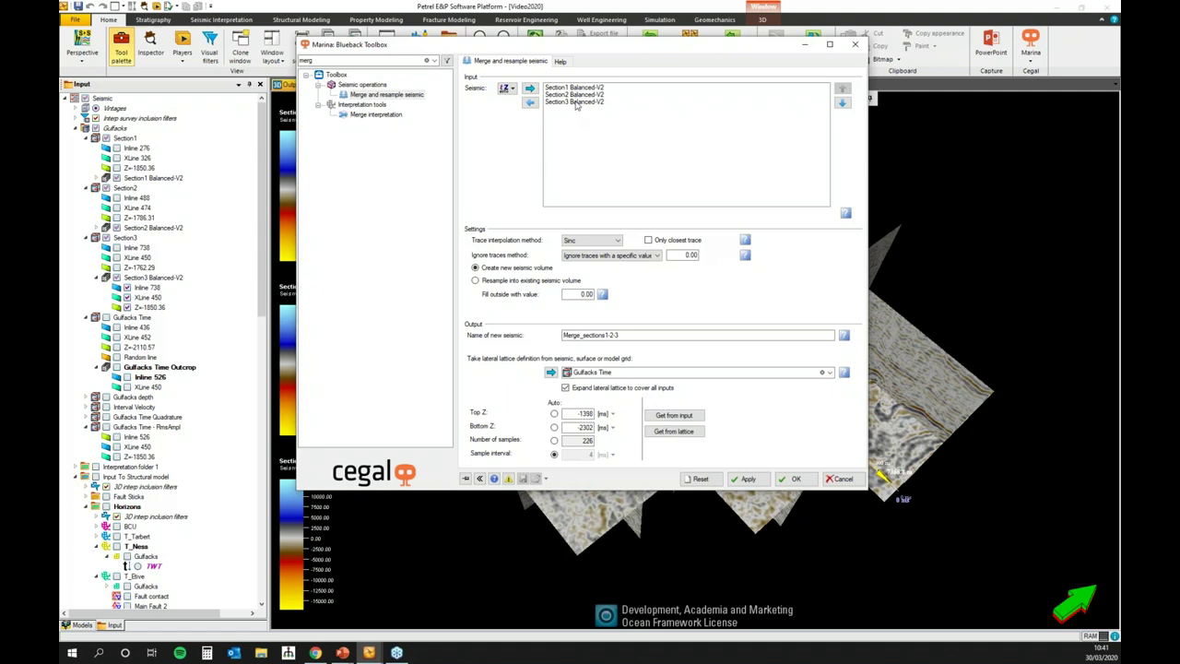
{"action": "left_click_drag", "start_coordinate": [777, 51], "coordinate": [2, 50]}
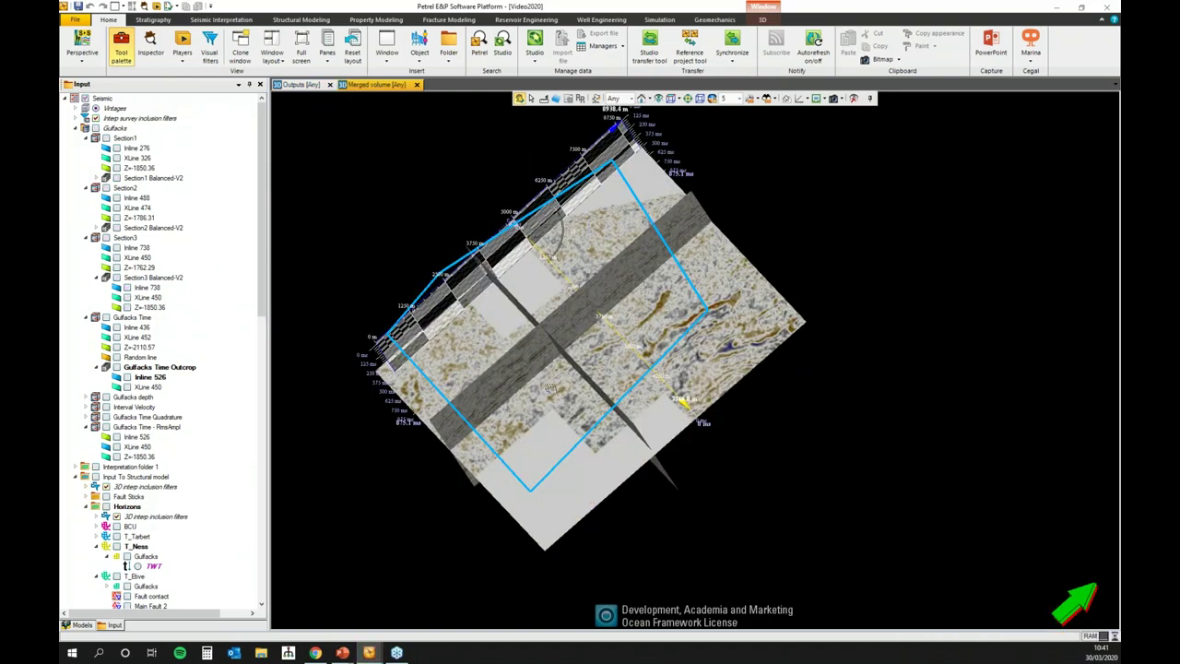
Orbit the merged volume to an oblique view and move a seismic section plane through it
{"action": "left_click_drag", "start_coordinate": [645, 175], "coordinate": [658, 361]}
{"action": "middle_click_drag", "start_coordinate": [658, 361], "coordinate": [707, 439]}
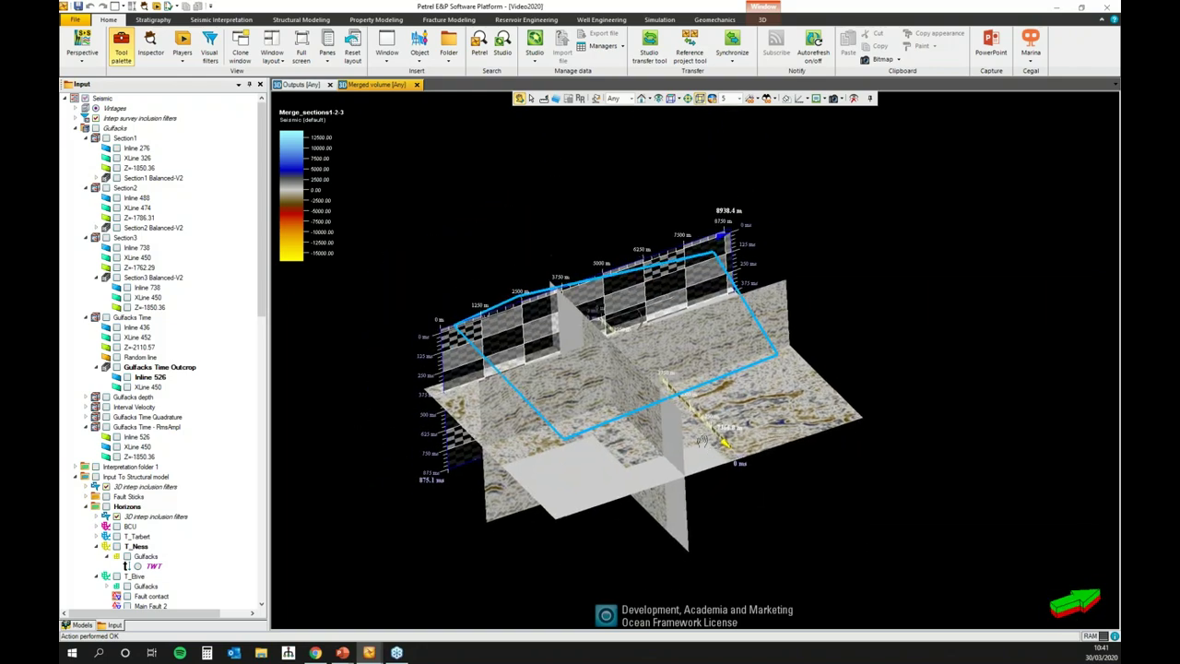
{"action": "left_click", "coordinate": [555, 98]}
{"action": "left_click_drag", "start_coordinate": [568, 370], "coordinate": [599, 426]}
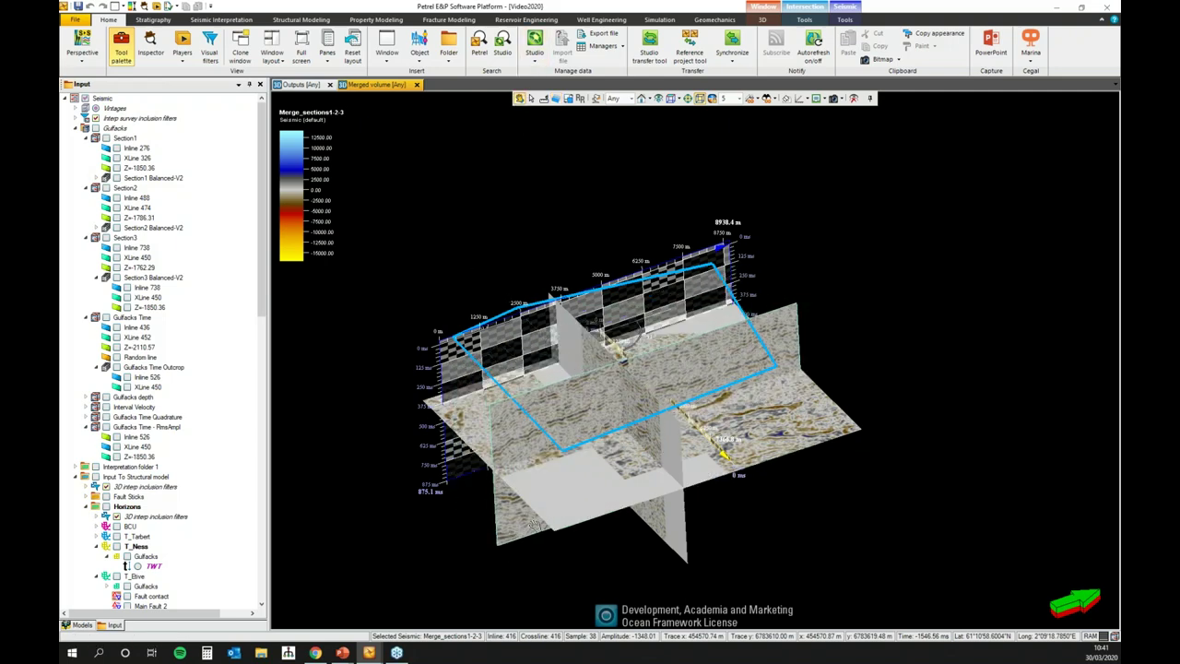
{"action": "left_click_drag", "start_coordinate": [546, 498], "coordinate": [571, 516]}
{"action": "left_click_drag", "start_coordinate": [572, 368], "coordinate": [578, 454]}
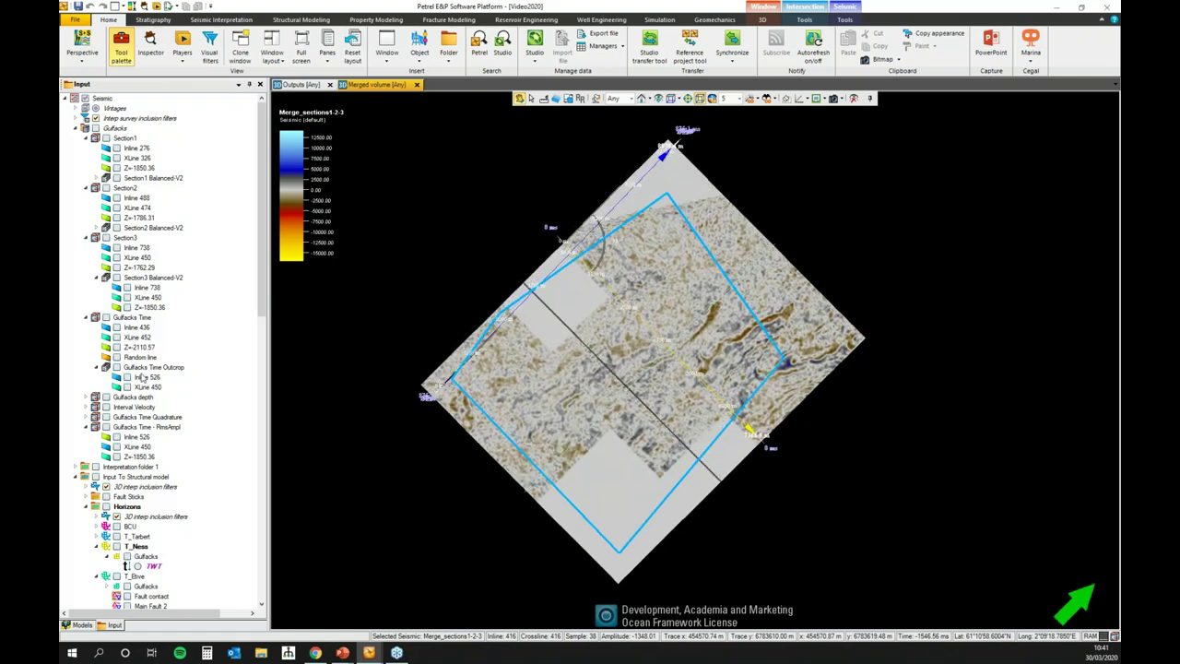
Hide the Polygon-cut seismic outline and place the tool palette over the colour legend
{"action": "left_click_drag", "start_coordinate": [261, 175], "coordinate": [262, 457]}
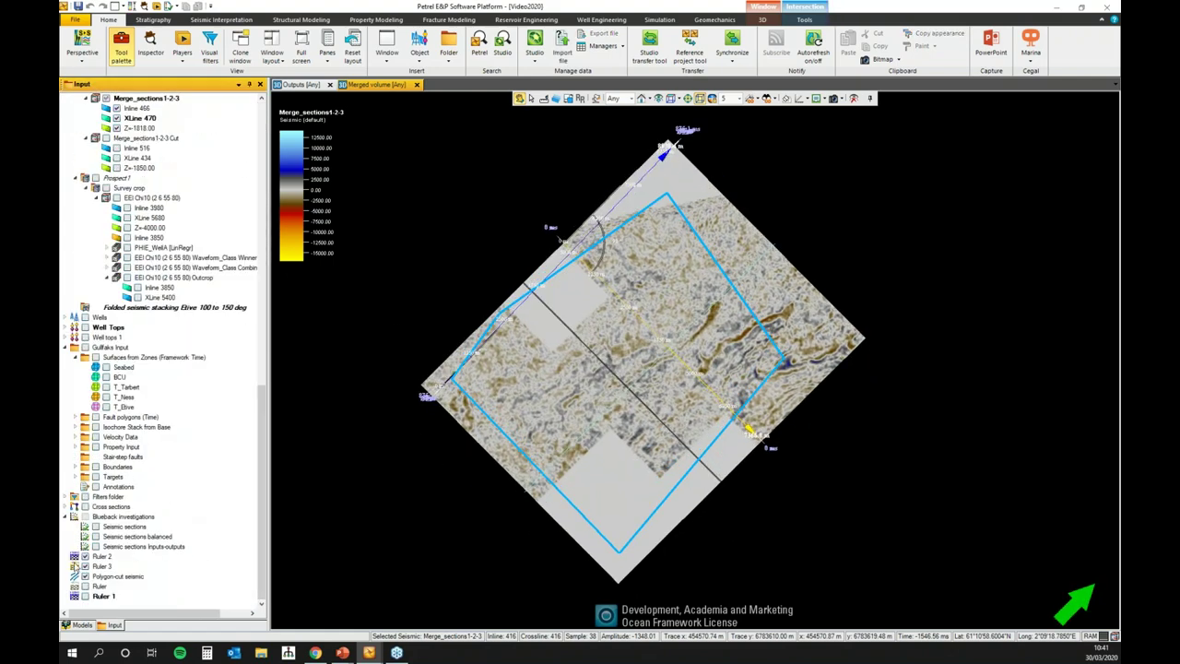
{"action": "left_click", "coordinate": [85, 576]}
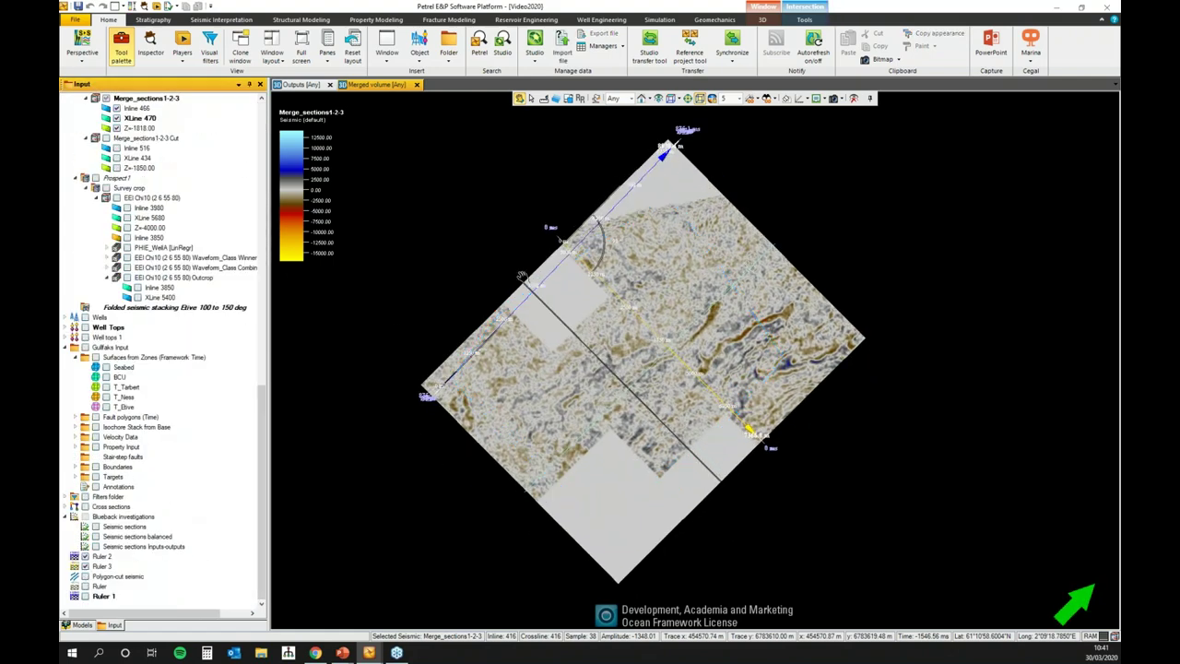
{"action": "left_click_drag", "start_coordinate": [683, 483], "coordinate": [698, 502]}
{"action": "left_click_drag", "start_coordinate": [670, 429], "coordinate": [681, 447]}
{"action": "left_click_drag", "start_coordinate": [682, 374], "coordinate": [691, 471]}
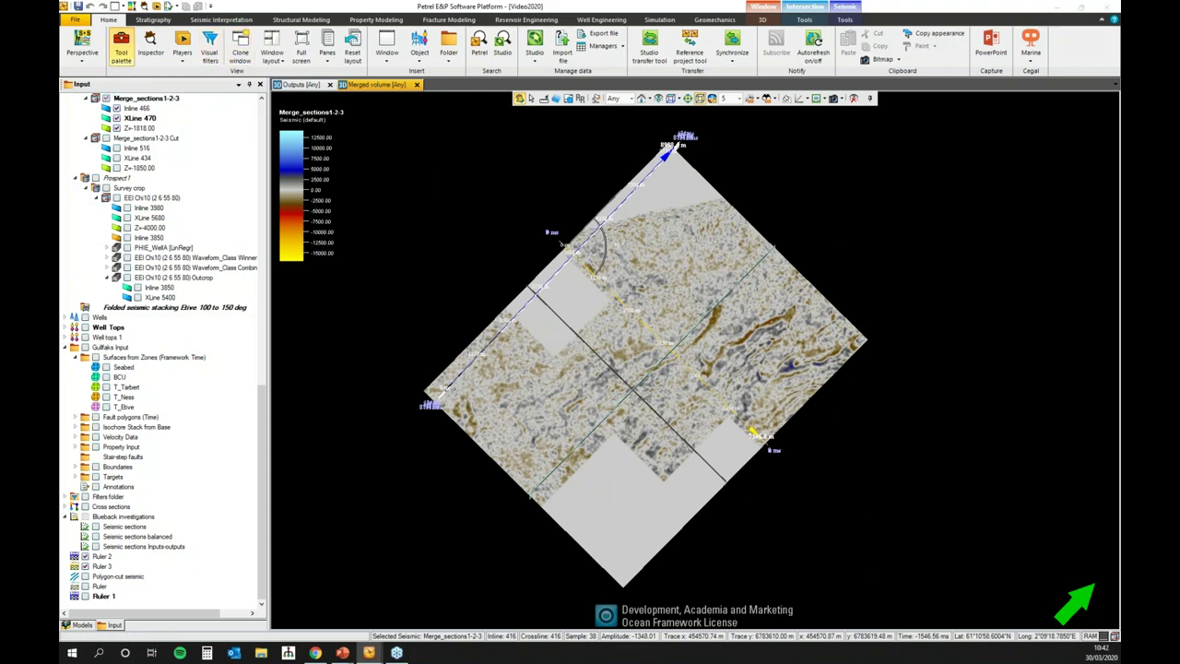
{"action": "left_click", "coordinate": [121, 45]}
{"action": "left_click_drag", "start_coordinate": [184, 189], "coordinate": [295, 117]}
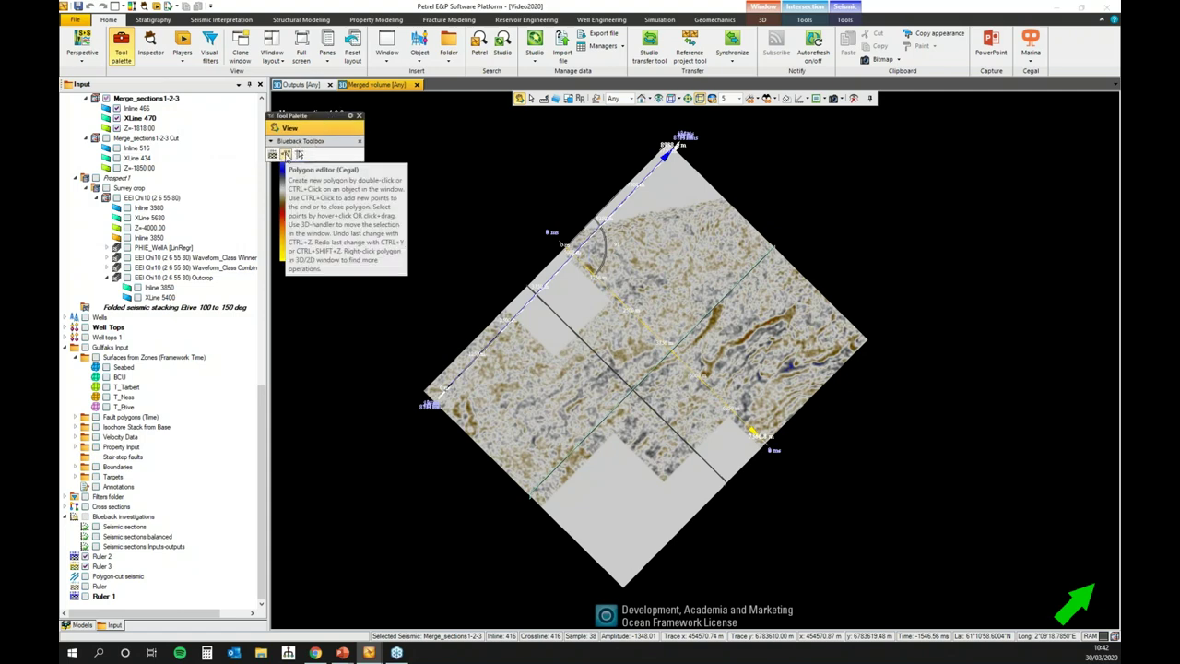
Draw a four-corner polygon around the merged seismic with the Cegal Polygon editor, adjusting the top vertex
{"action": "left_click", "coordinate": [286, 155]}
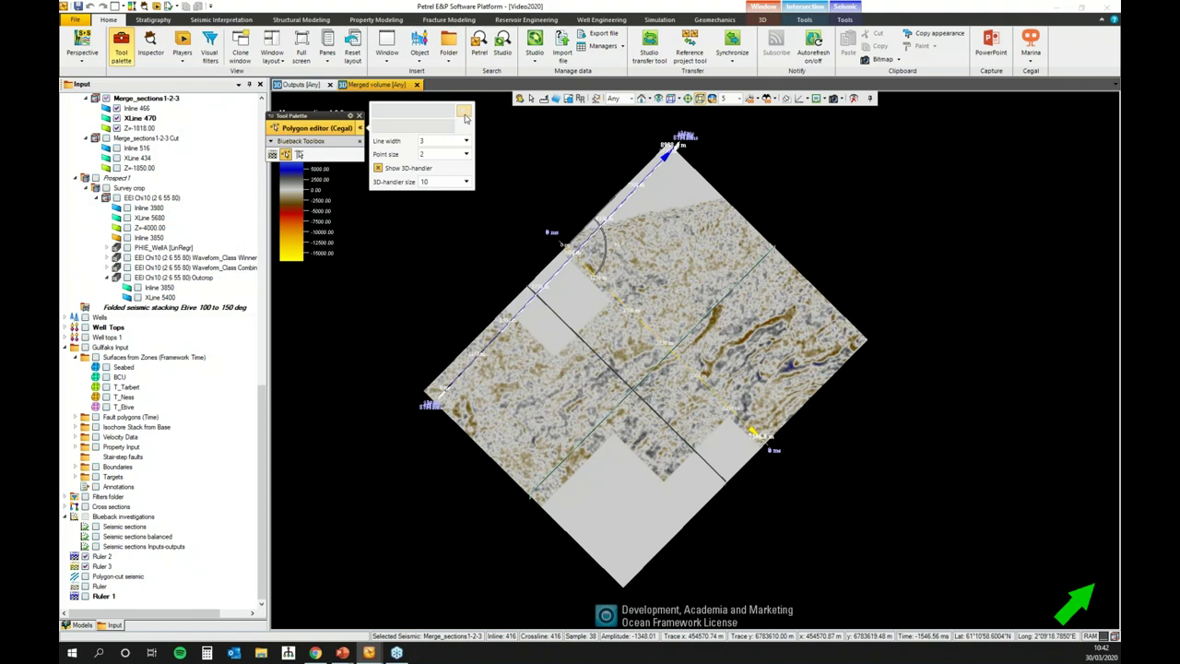
{"action": "left_click", "coordinate": [458, 397]}
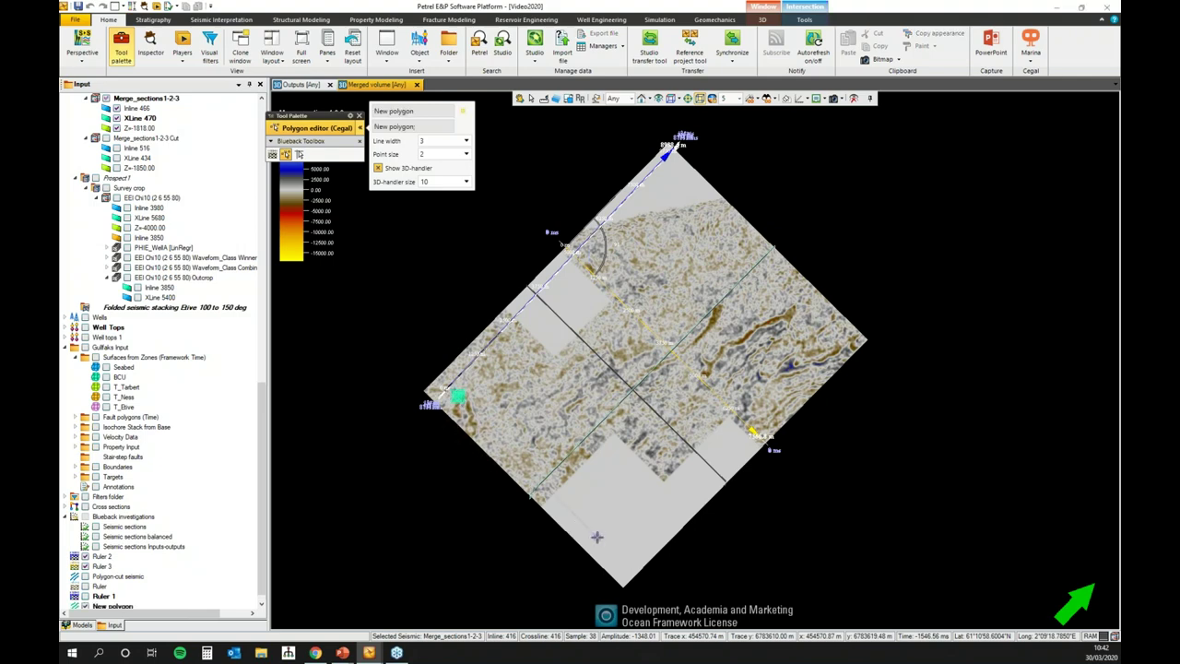
{"action": "left_click", "coordinate": [598, 536]}
{"action": "left_click", "coordinate": [835, 349]}
{"action": "left_click", "coordinate": [664, 189]}
{"action": "left_click", "coordinate": [458, 397]}
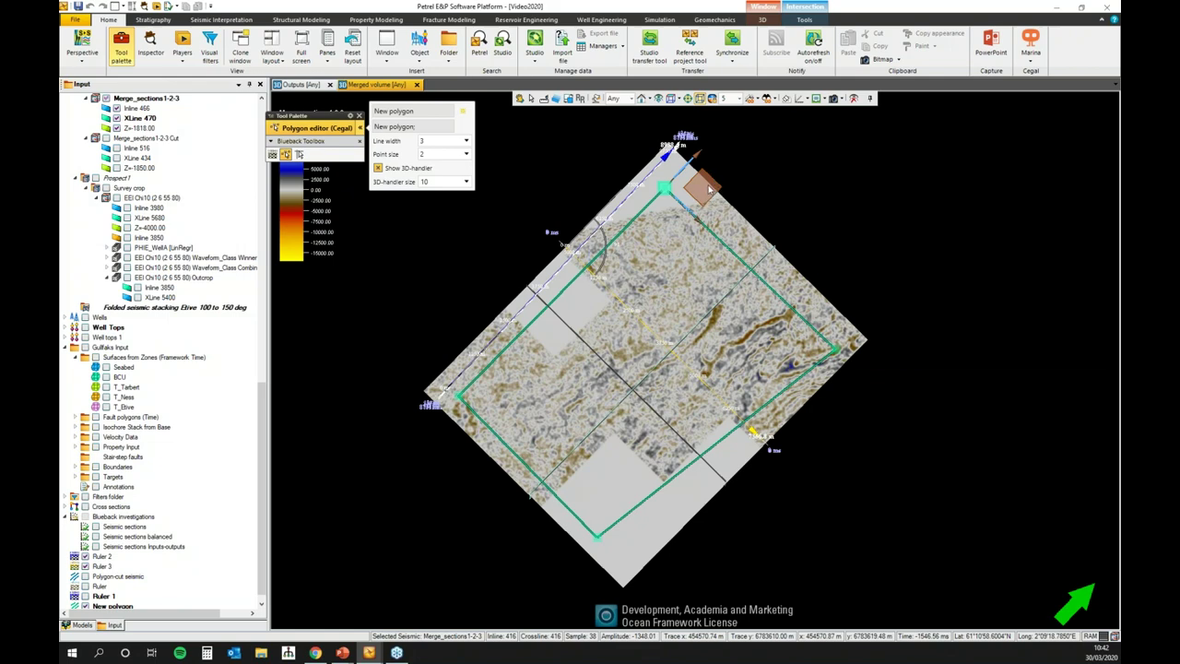
{"action": "left_click_drag", "start_coordinate": [708, 188], "coordinate": [681, 204]}
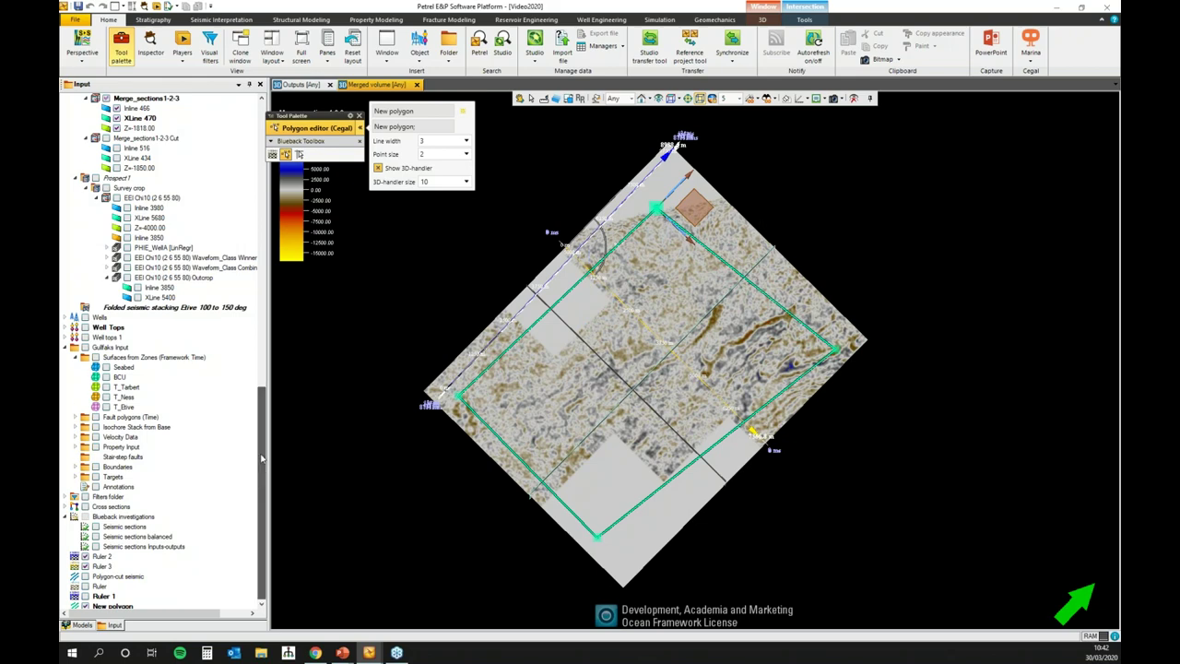
{"action": "scroll", "coordinate": [100, 579], "scroll_direction": "down", "scroll_amount": 1}
Hide New polygon, show Polygon-cut seismic, and bring up the Cut seismic tool via a 'cut' search
{"action": "left_click", "coordinate": [85, 596]}
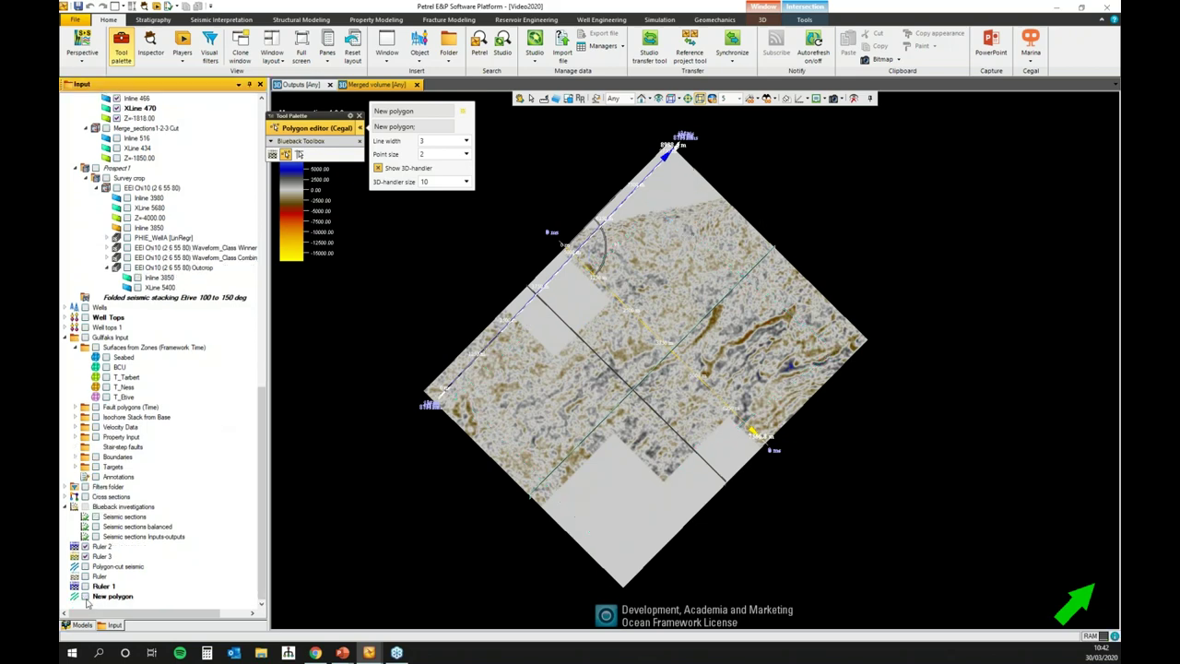
{"action": "left_click", "coordinate": [85, 566]}
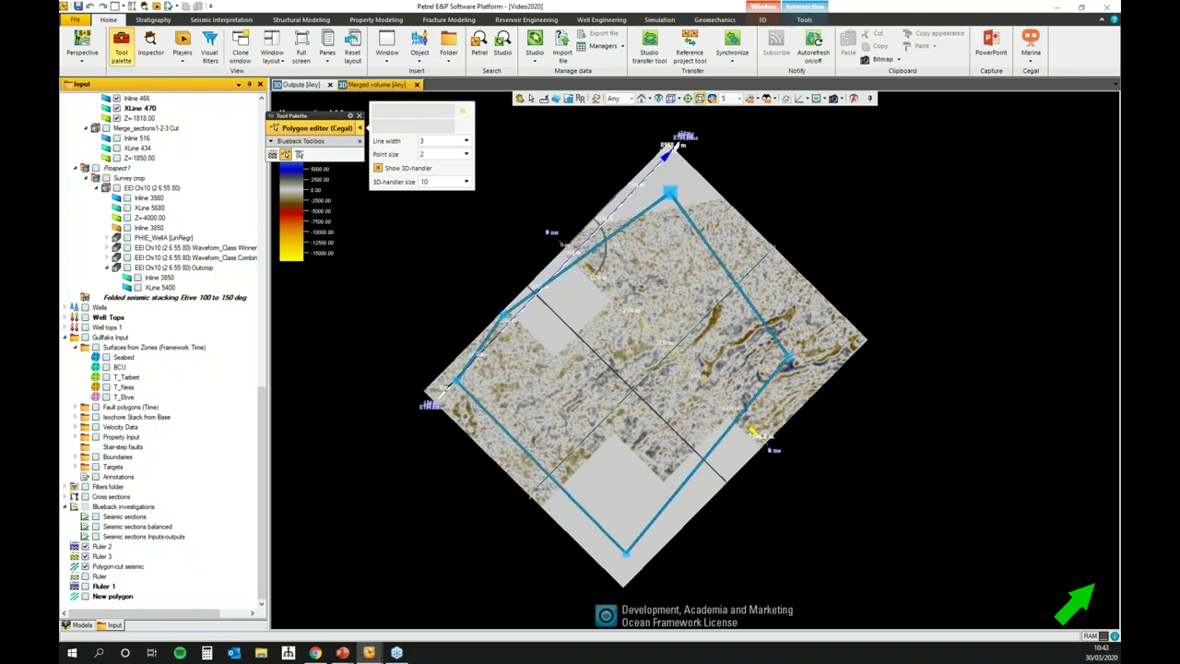
{"action": "left_click", "coordinate": [285, 154]}
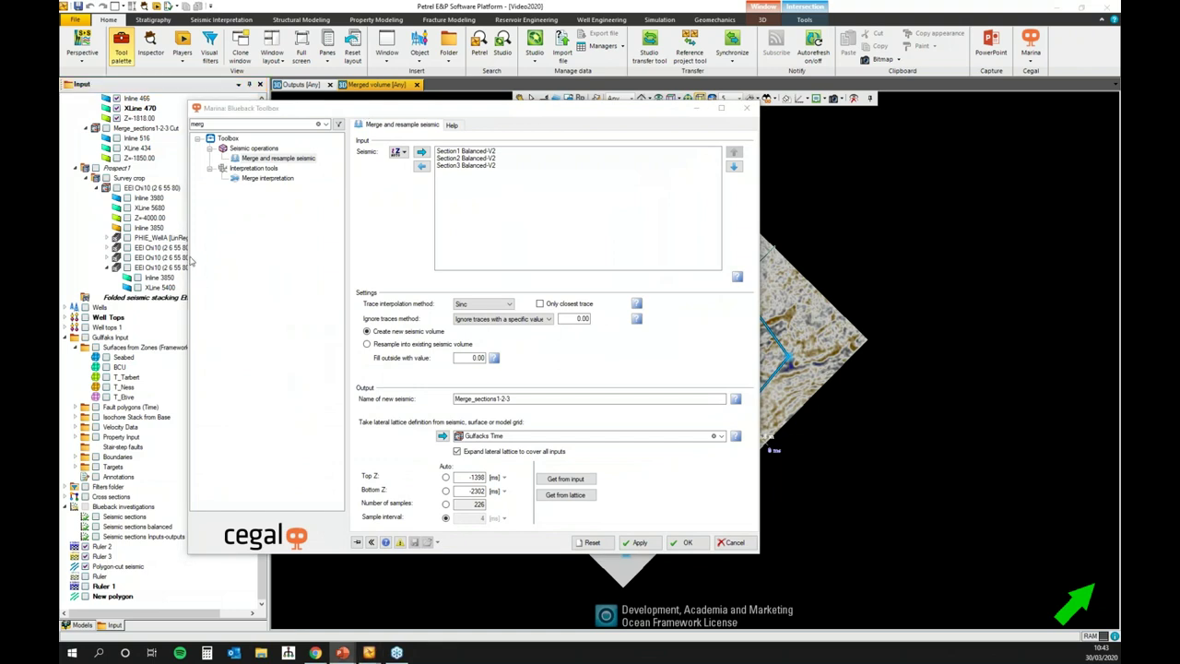
{"action": "left_click", "coordinate": [267, 124]}
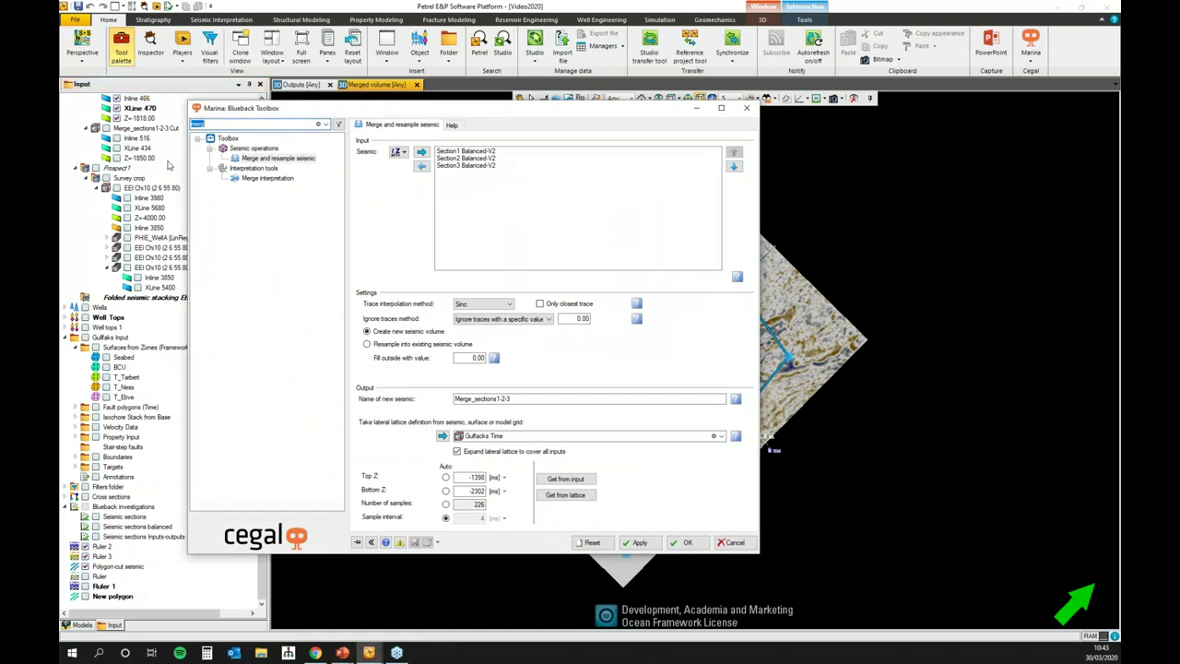
{"action": "type", "text": "cut"}
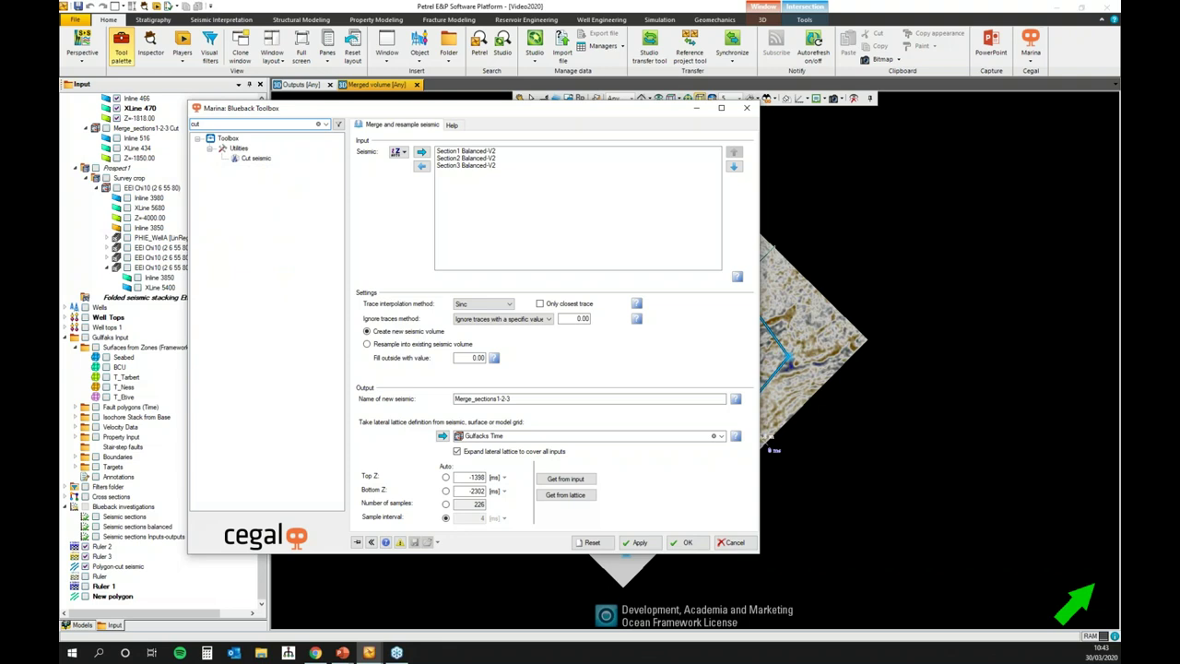
{"action": "left_click", "coordinate": [251, 160]}
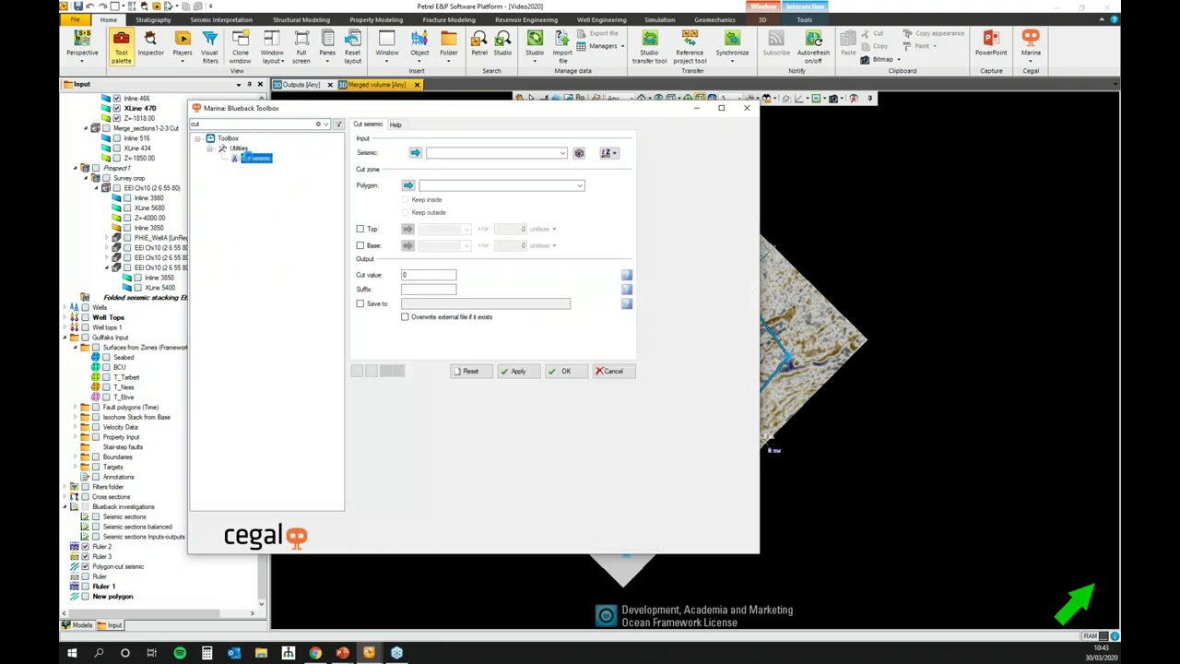
{"action": "left_click_drag", "start_coordinate": [323, 109], "coordinate": [453, 94]}
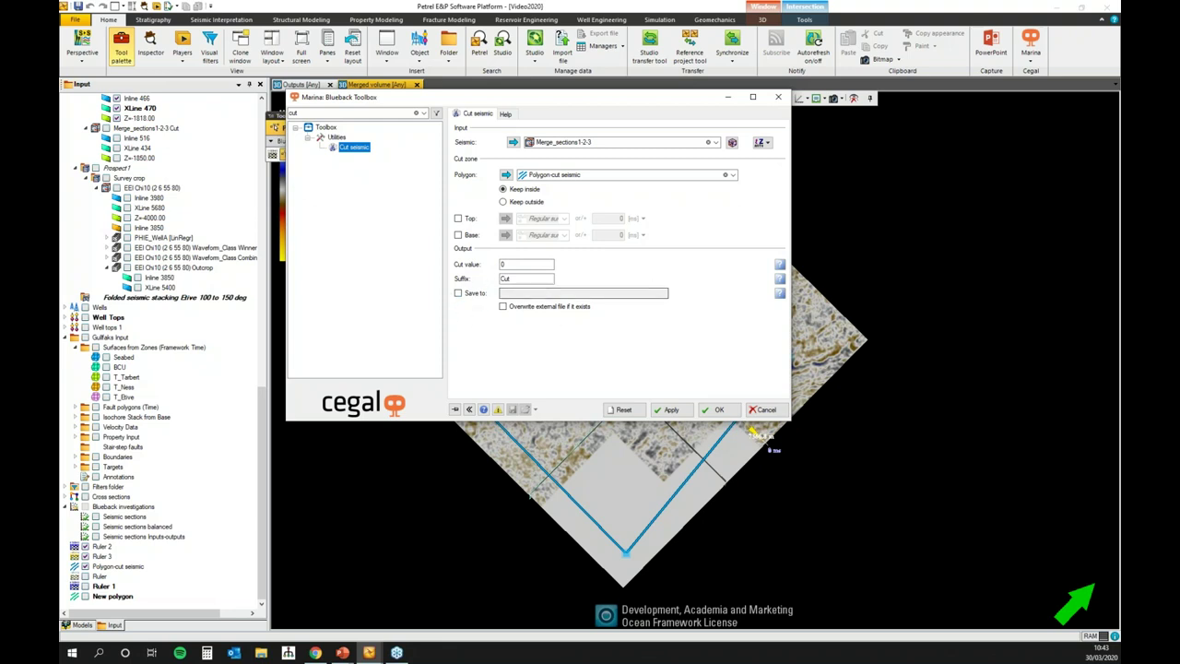
Cut the merged volume keeping data inside the polygon, inspect the result, and close the Merge cube cut window
{"action": "key", "text": "Tab"}
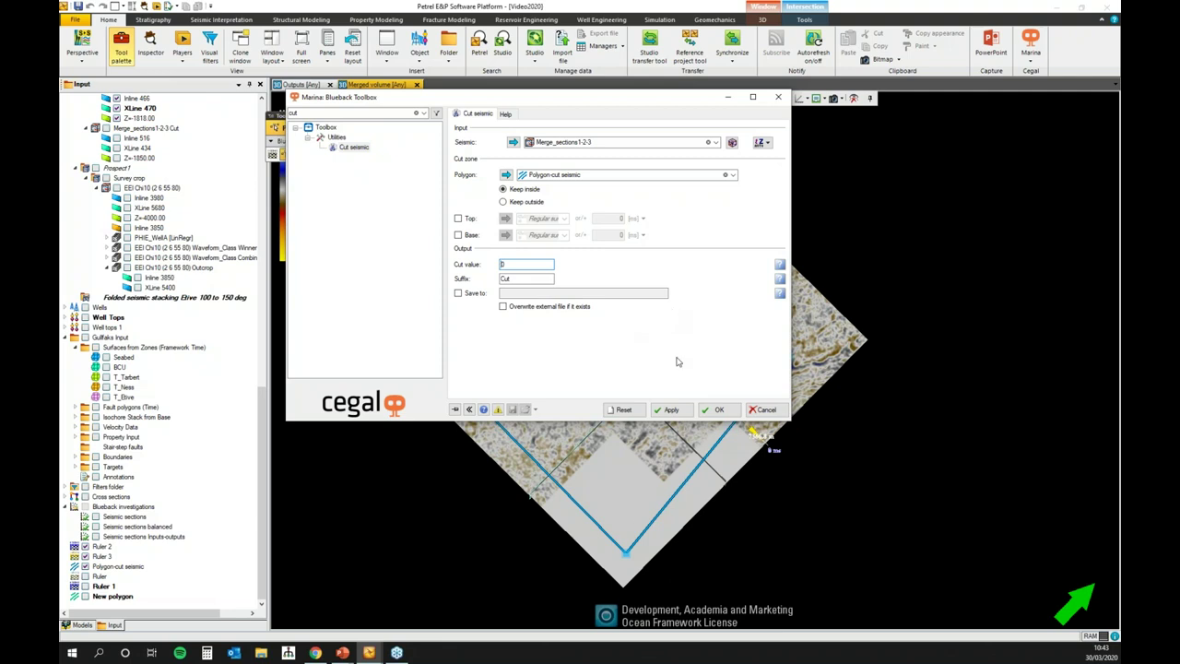
{"action": "left_click_drag", "start_coordinate": [693, 103], "coordinate": [553, 129]}
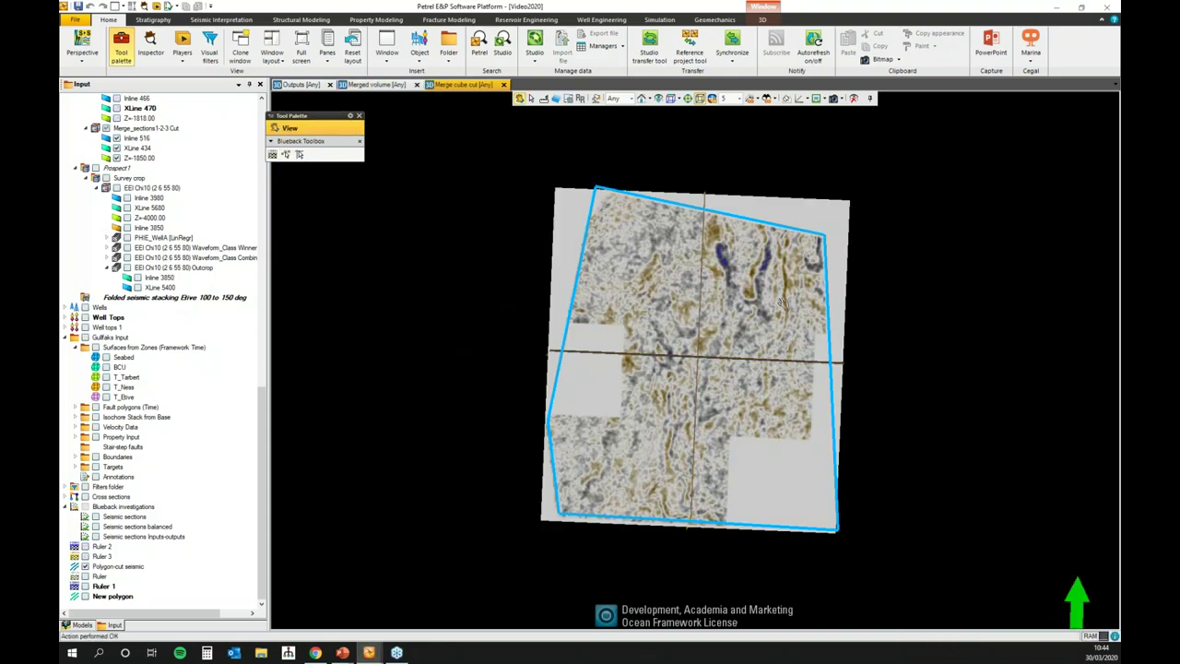
{"action": "left_click_drag", "start_coordinate": [738, 487], "coordinate": [365, 485]}
{"action": "left_click_drag", "start_coordinate": [667, 436], "coordinate": [715, 539]}
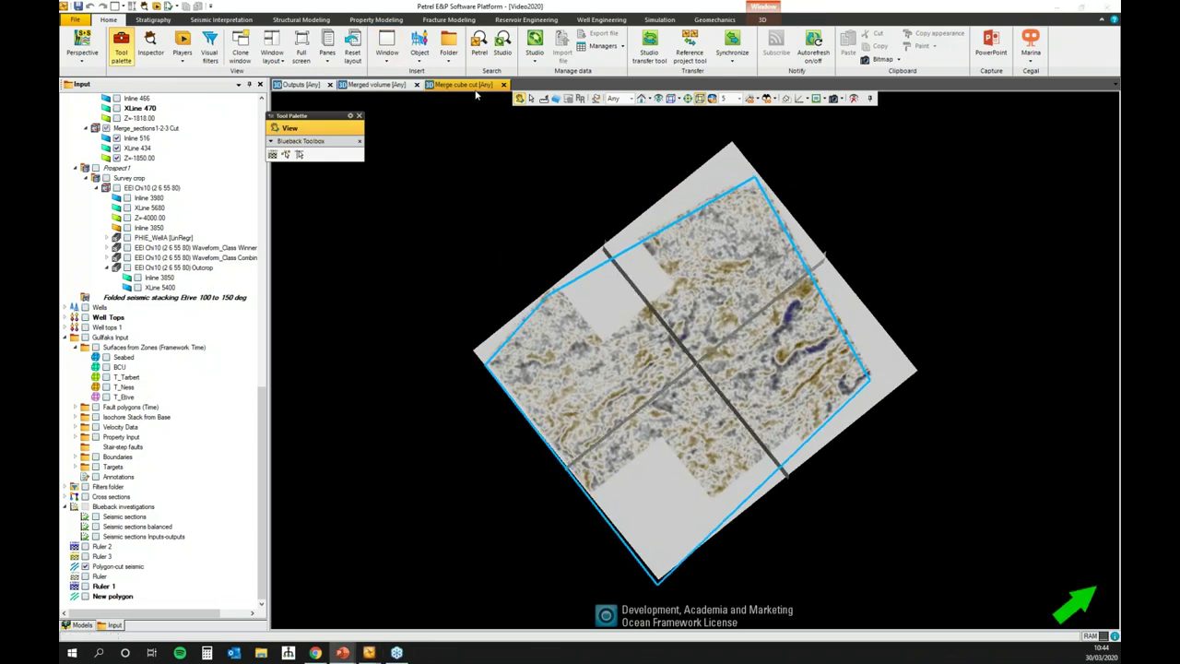
{"action": "left_click", "coordinate": [503, 84]}
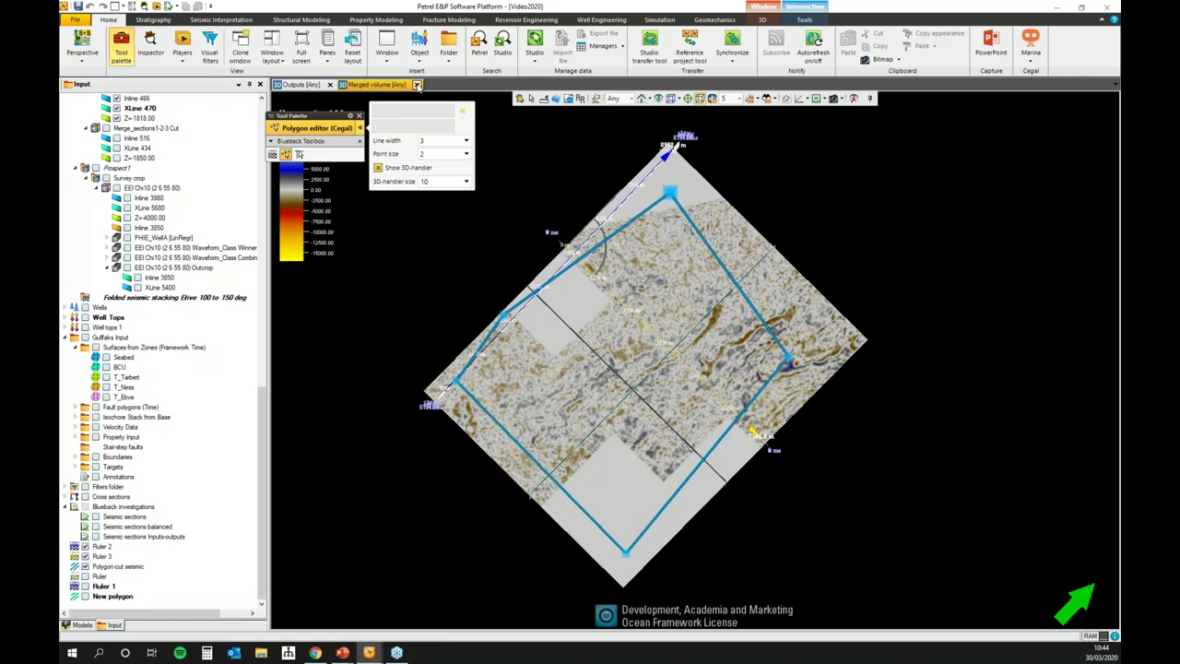
Close the Merged volume and Outputs windows and open a new Interpretation window
{"action": "left_click", "coordinate": [417, 85]}
{"action": "left_click", "coordinate": [329, 84]}
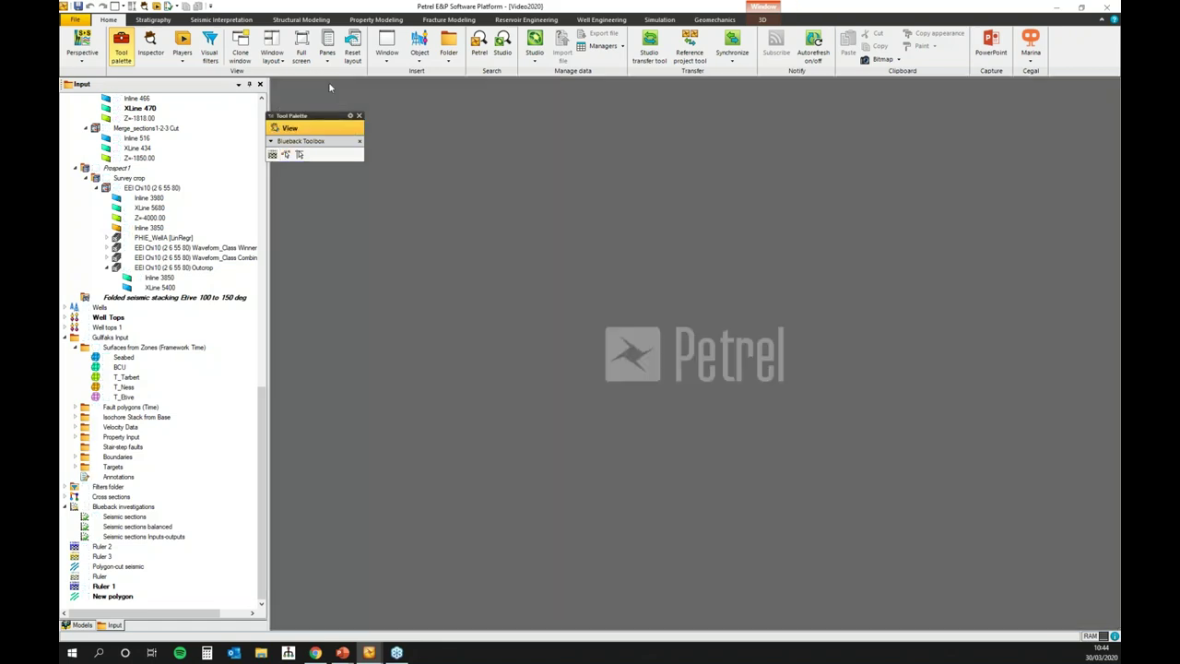
{"action": "left_click", "coordinate": [392, 57]}
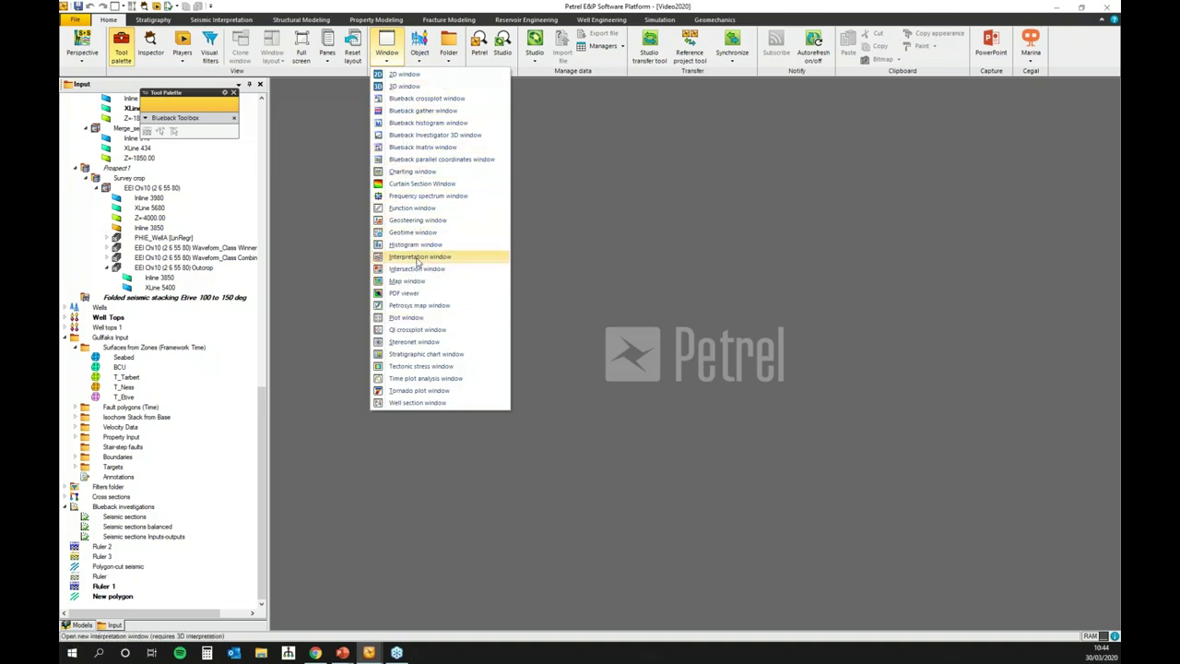
{"action": "left_click", "coordinate": [417, 258]}
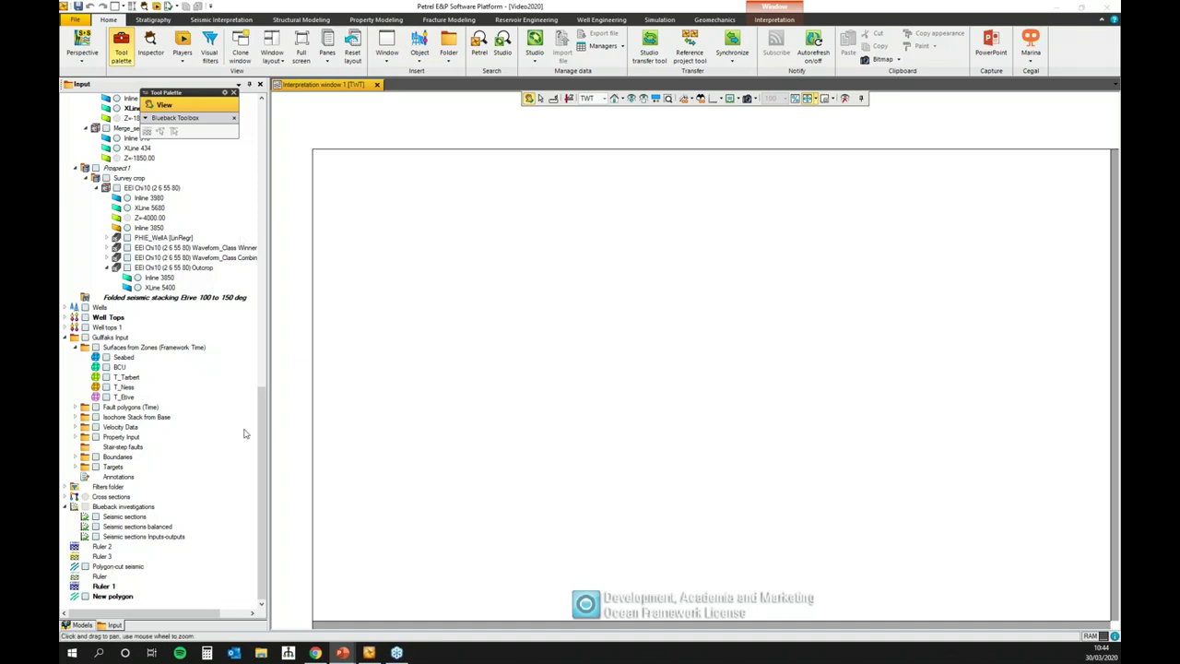
Scroll the Input tree to locate Inline 436 under Gulfacks Time
{"action": "left_click_drag", "start_coordinate": [263, 433], "coordinate": [259, 155]}
{"action": "scroll", "coordinate": [139, 343], "scroll_direction": "down", "scroll_amount": 4}
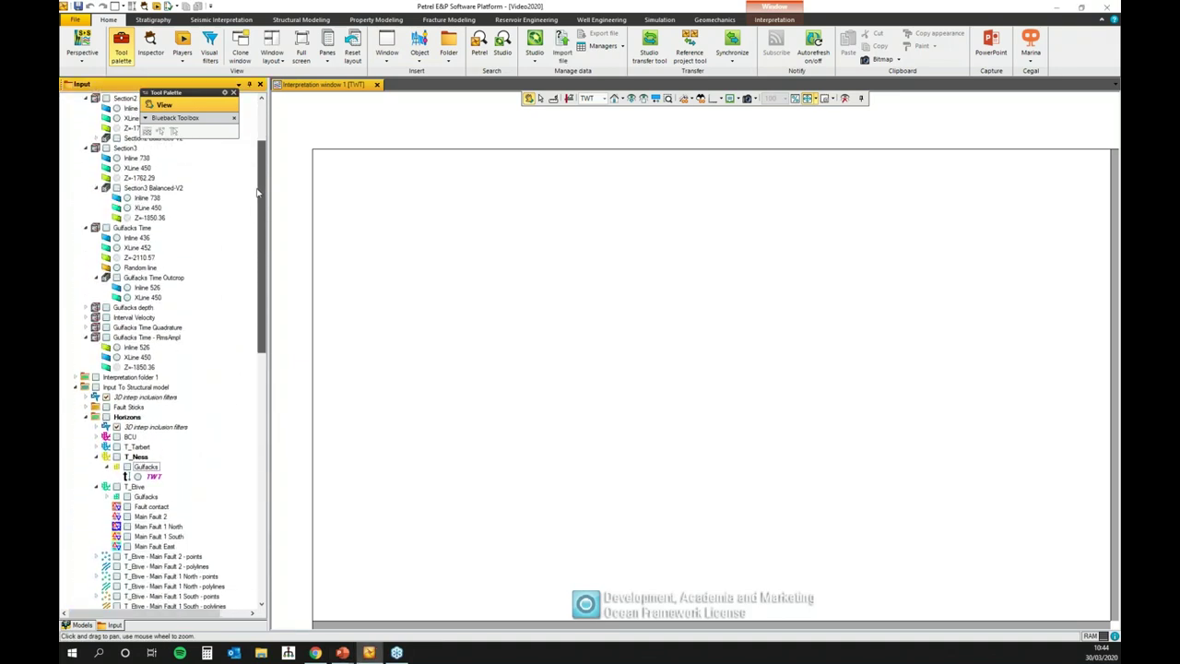
{"action": "scroll", "coordinate": [109, 267], "scroll_direction": "up", "scroll_amount": 3}
Show Inline 436 and add the Seismic interpretation toolbox to the tool palette, moved over the section
{"action": "left_click", "coordinate": [116, 277]}
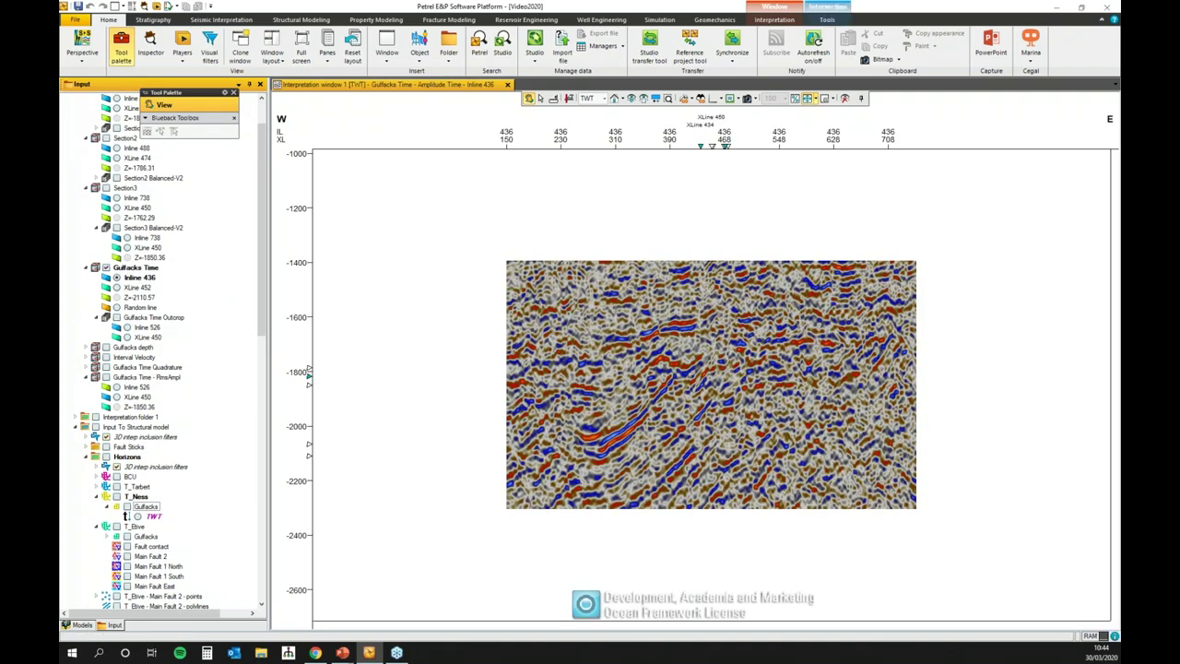
{"action": "scroll", "coordinate": [625, 336], "scroll_direction": "up", "scroll_amount": 3}
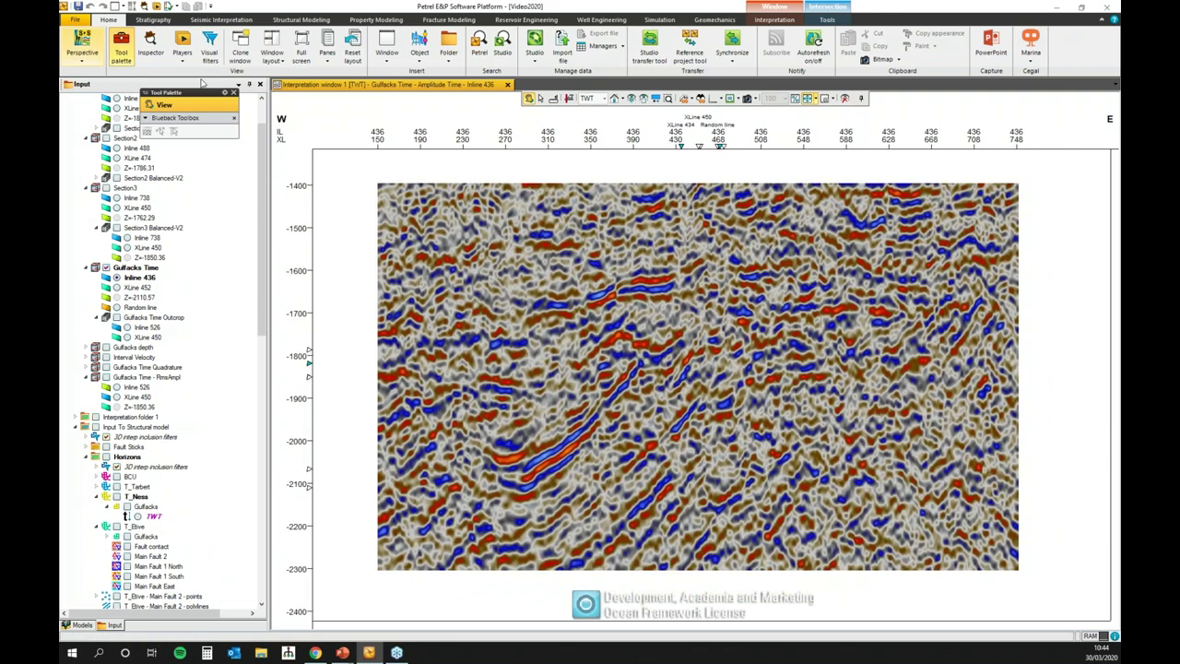
{"action": "left_click", "coordinate": [147, 104]}
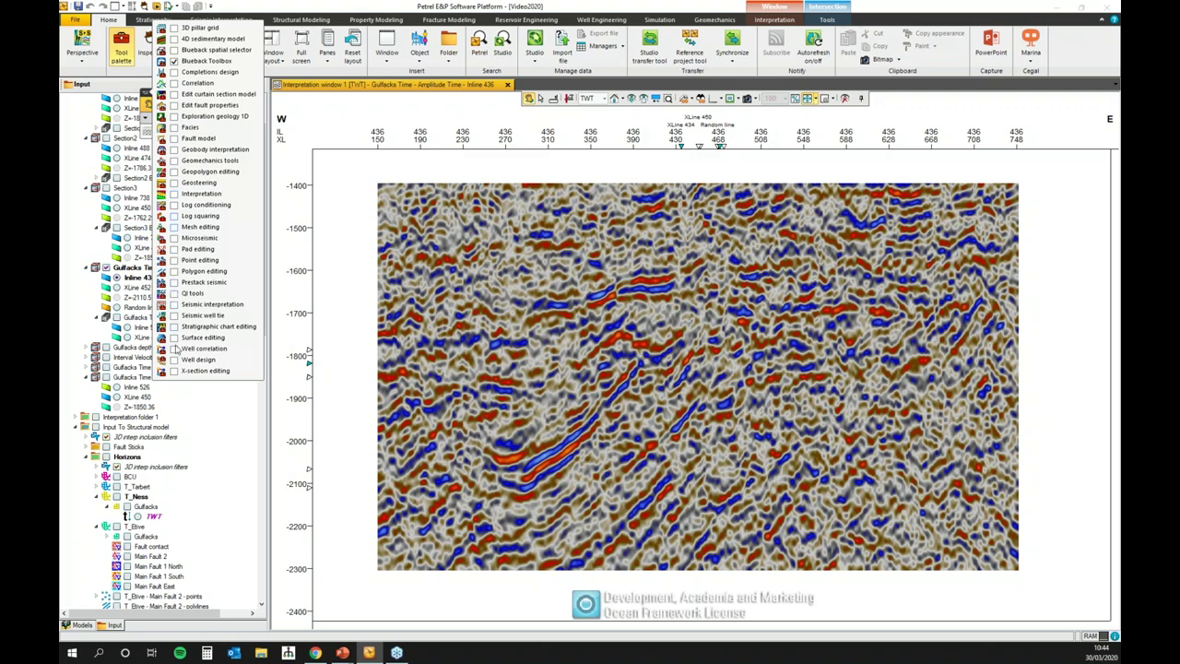
{"action": "left_click", "coordinate": [174, 304]}
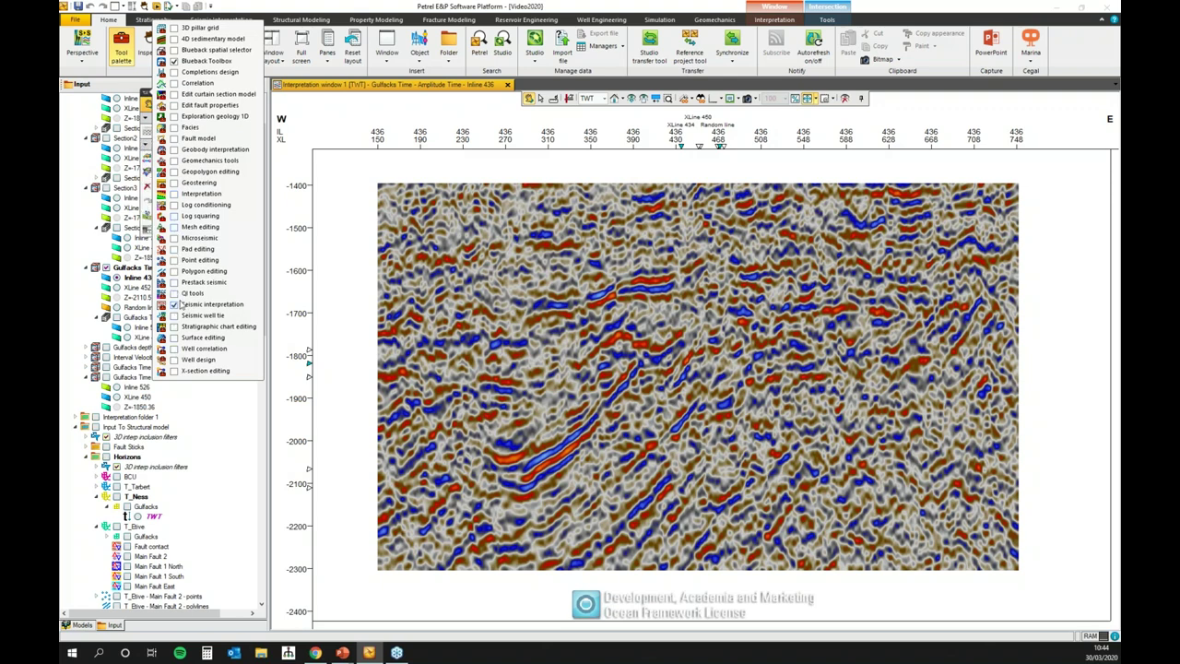
{"action": "left_click", "coordinate": [140, 101]}
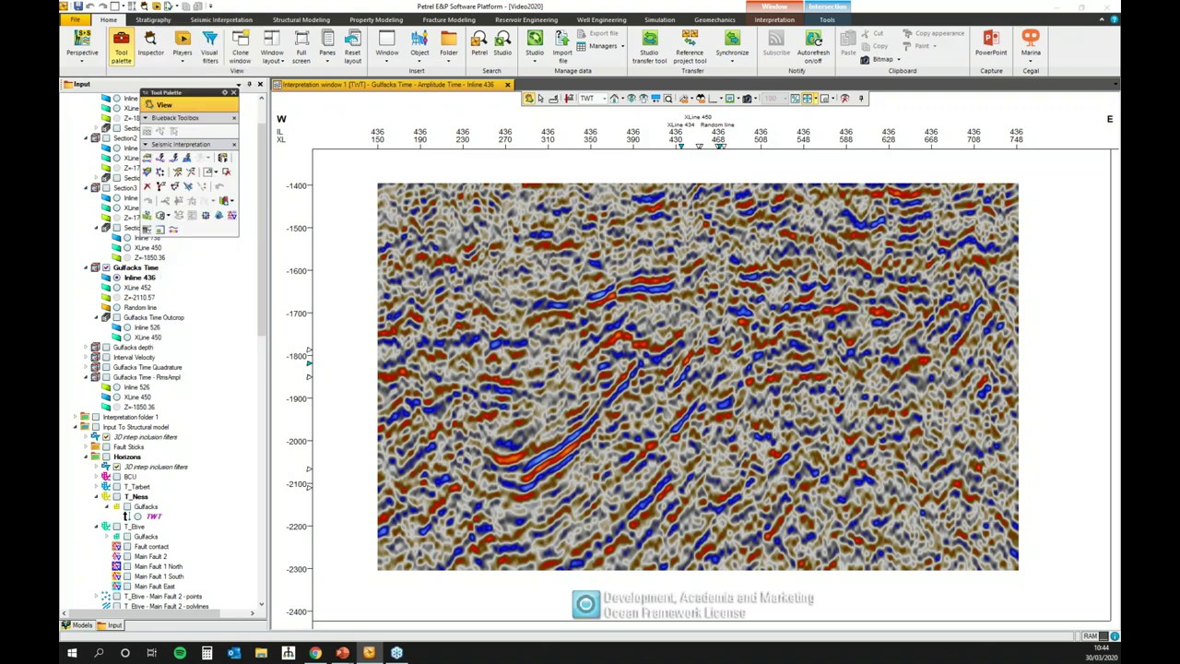
{"action": "left_click_drag", "start_coordinate": [158, 95], "coordinate": [326, 71]}
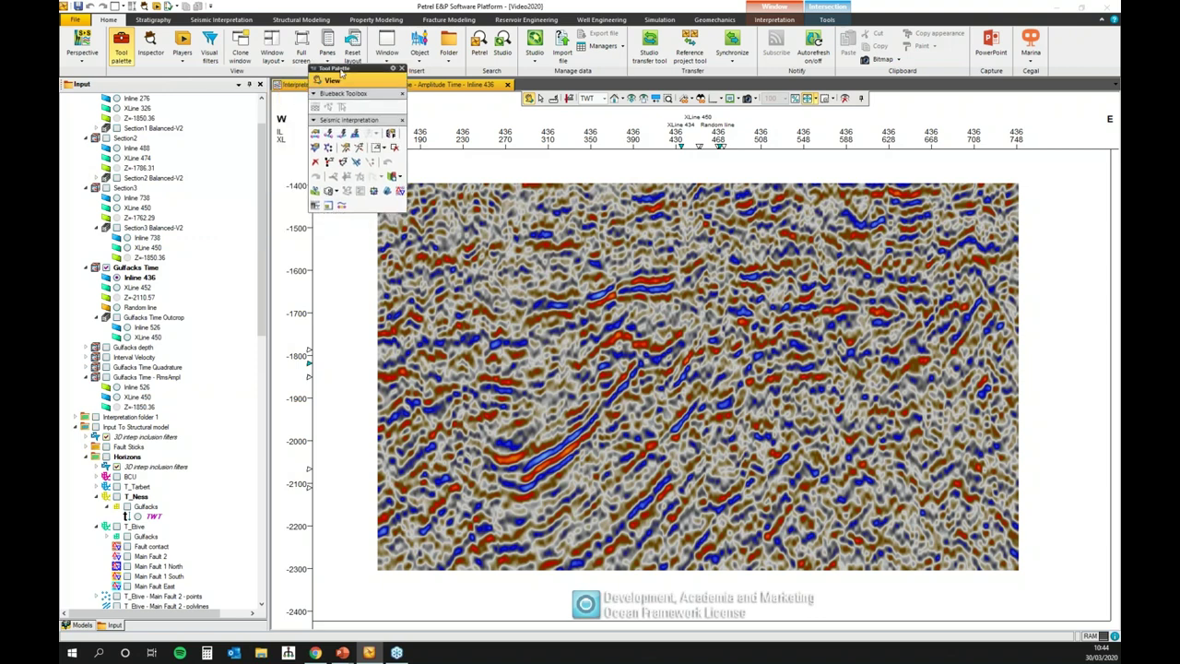
Enable the Blueback mini map and display the T_Ness Gulfacks horizon on the section
{"action": "left_click", "coordinate": [327, 206]}
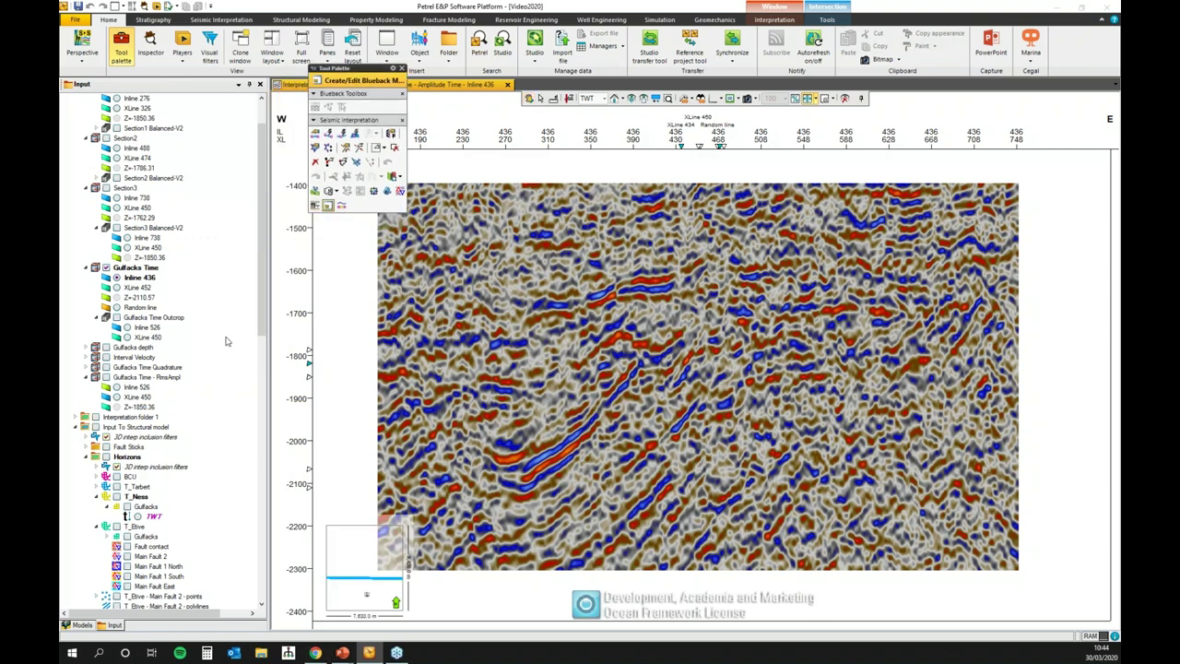
{"action": "scroll", "coordinate": [146, 506], "scroll_direction": "down", "scroll_amount": 2}
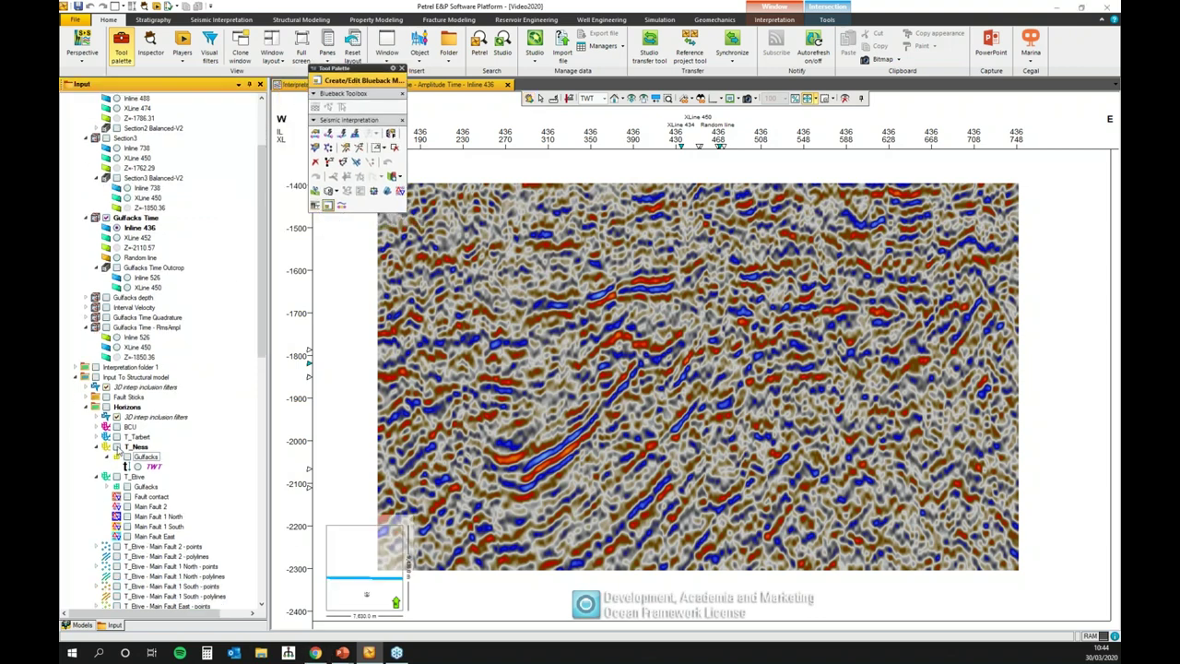
{"action": "left_click", "coordinate": [127, 456]}
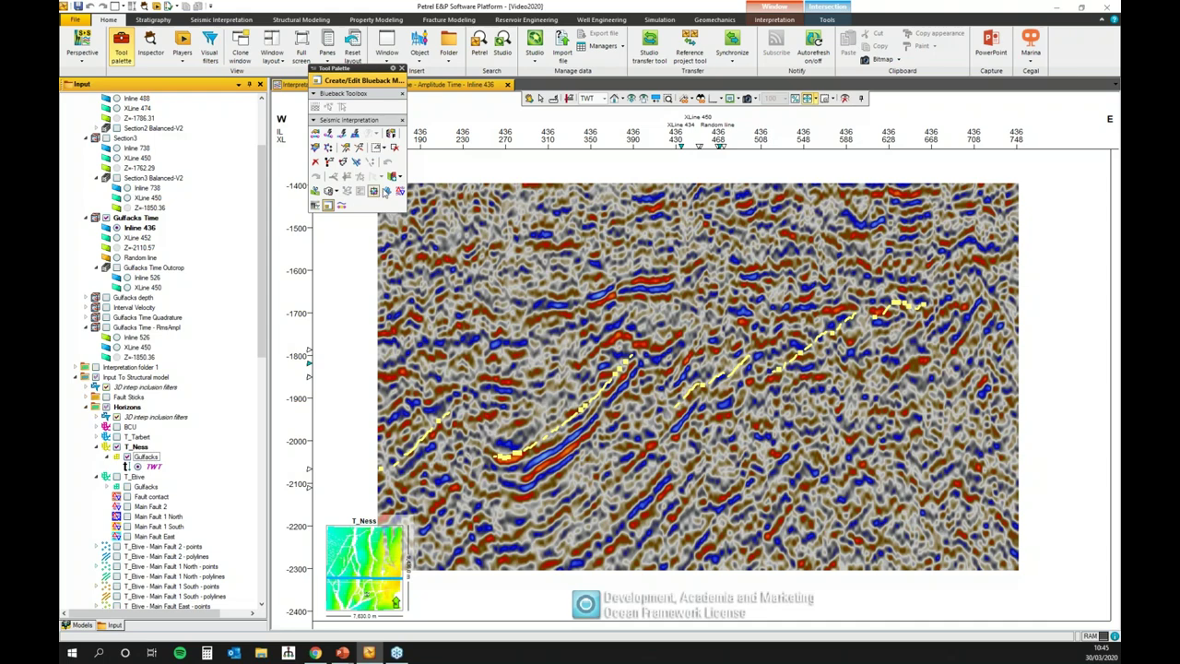
Add a Blueback dip indicator mid-section, flipped so its 30°, 45°, 60° lines fan from the top right
{"action": "left_click", "coordinate": [386, 191]}
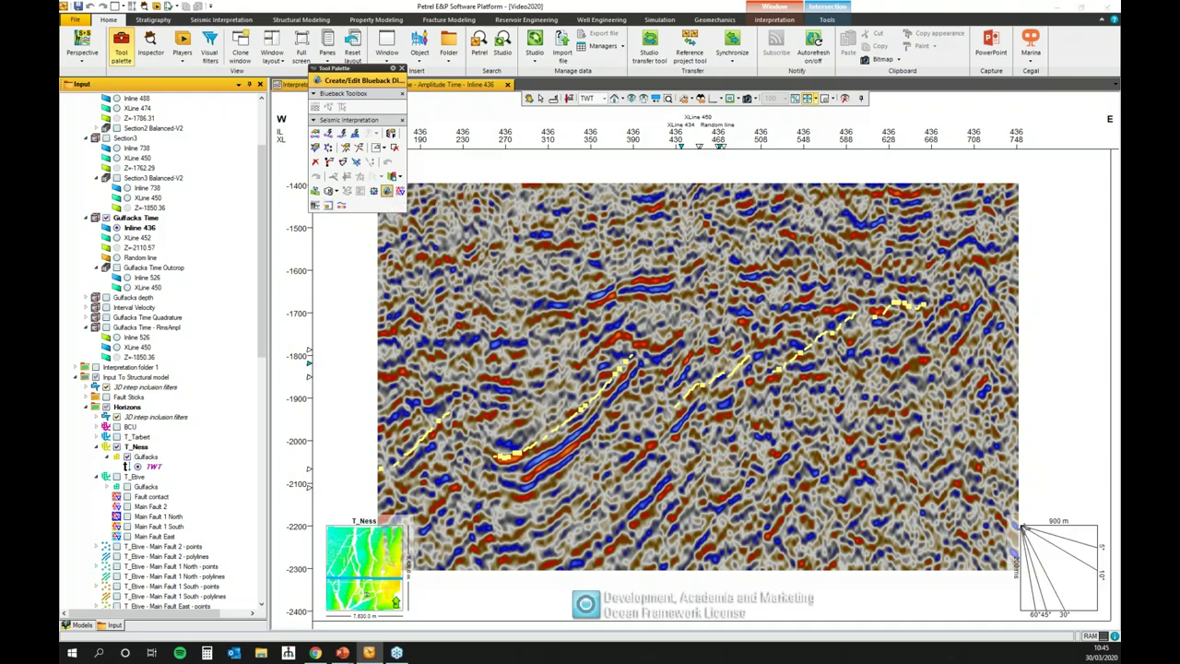
{"action": "left_click_drag", "start_coordinate": [1050, 555], "coordinate": [871, 399]}
{"action": "left_click", "coordinate": [871, 399]}
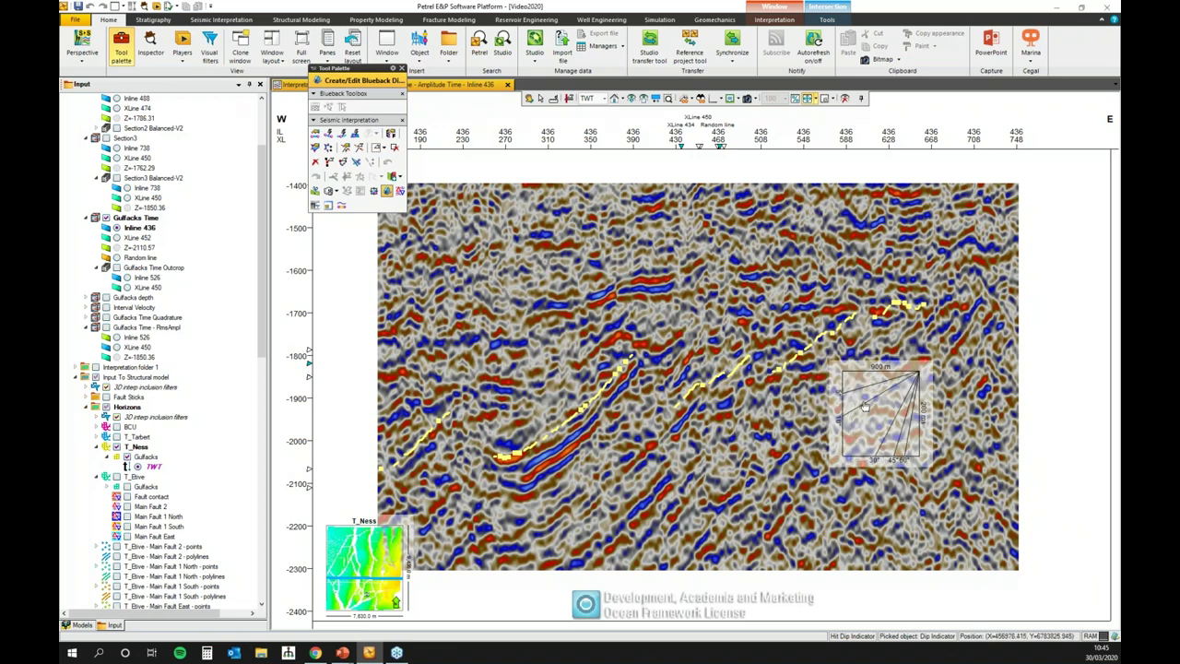
{"action": "left_click", "coordinate": [864, 407]}
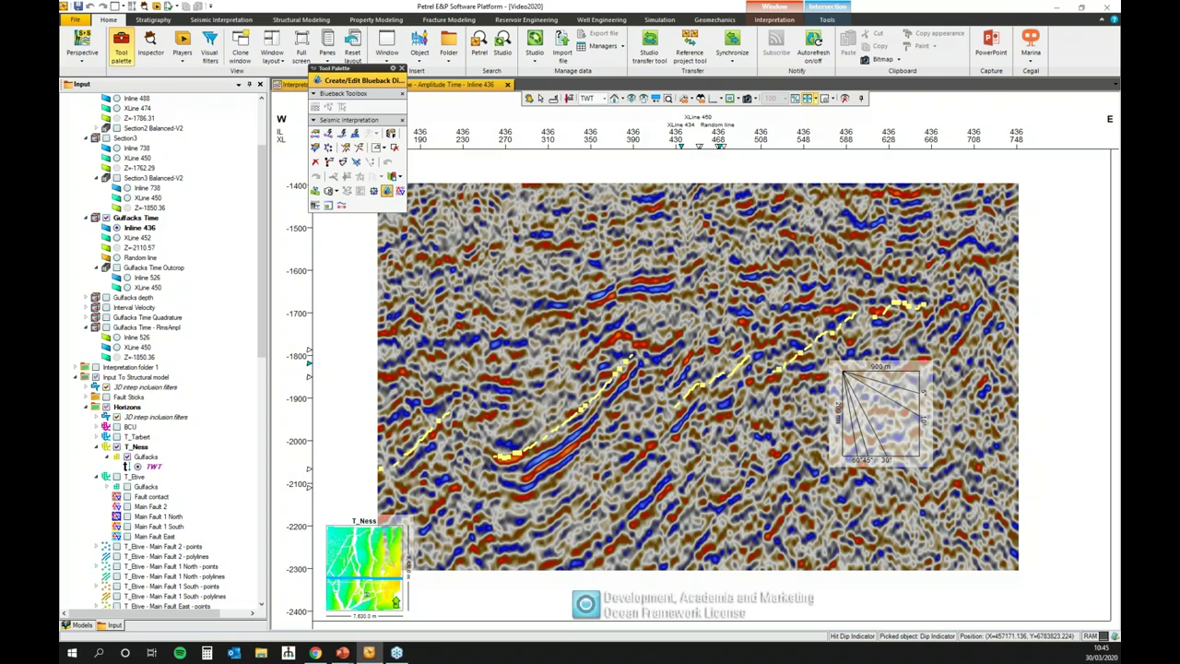
{"action": "left_click", "coordinate": [871, 398]}
{"action": "left_click_drag", "start_coordinate": [870, 398], "coordinate": [815, 358]}
{"action": "left_click", "coordinate": [815, 358]}
{"action": "left_click", "coordinate": [814, 357]}
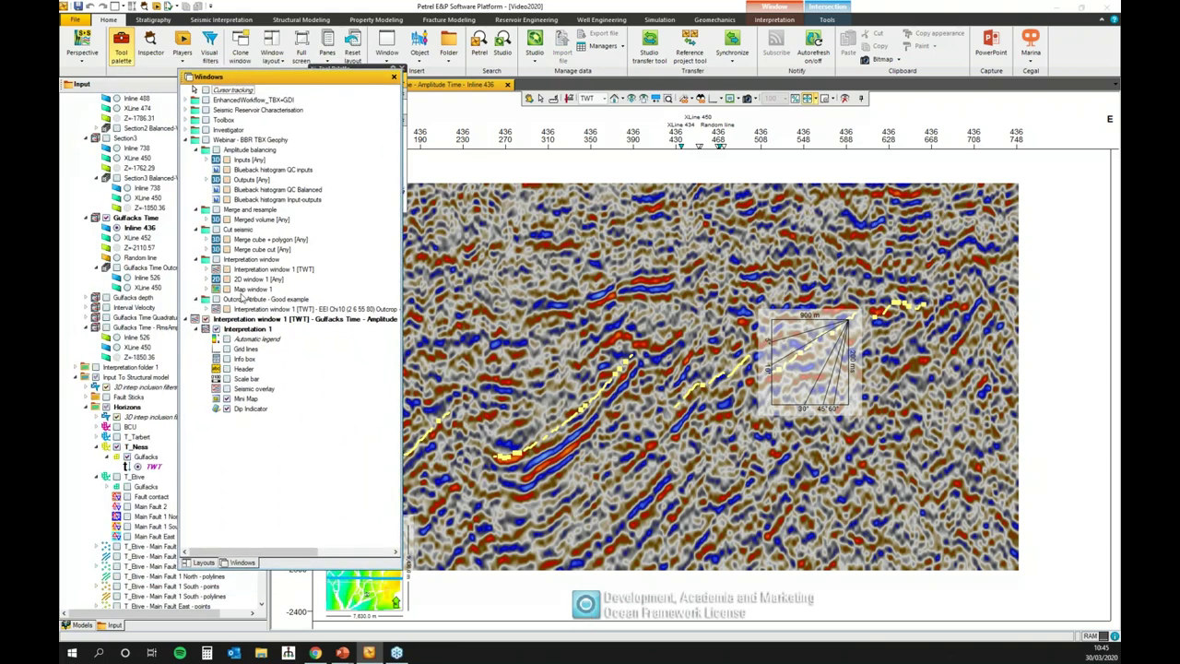
In the Dip Indicator draw style, drop 45° and 60°, add 20°, set 5000 m/s velocity, and apply
{"action": "left_click", "coordinate": [250, 409]}
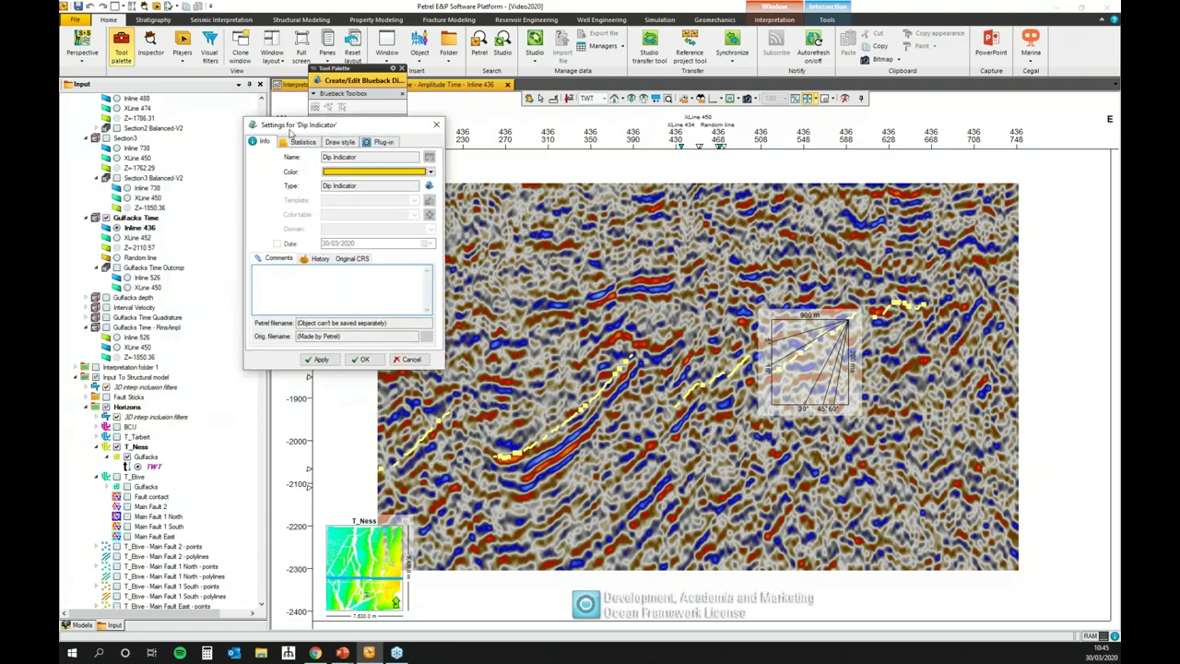
{"action": "left_click", "coordinate": [338, 143]}
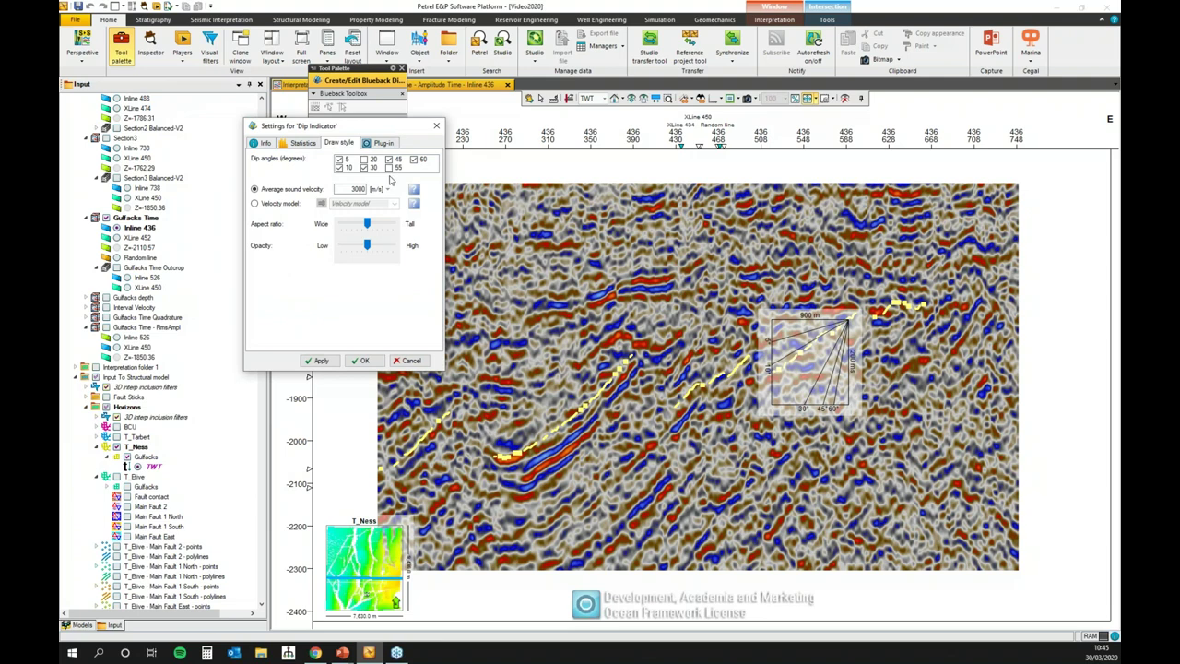
{"action": "left_click", "coordinate": [417, 161]}
{"action": "left_click", "coordinate": [412, 160]}
{"action": "left_click", "coordinate": [389, 160]}
{"action": "left_click", "coordinate": [365, 159]}
{"action": "left_click", "coordinate": [318, 360]}
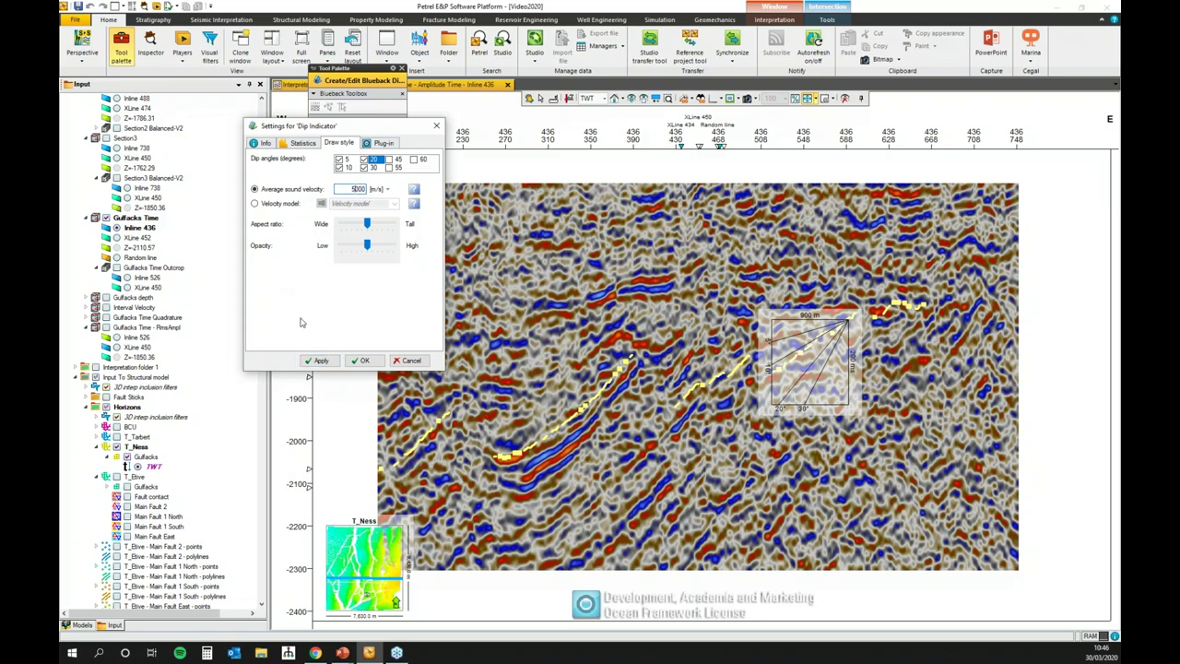
{"action": "left_click", "coordinate": [318, 360]}
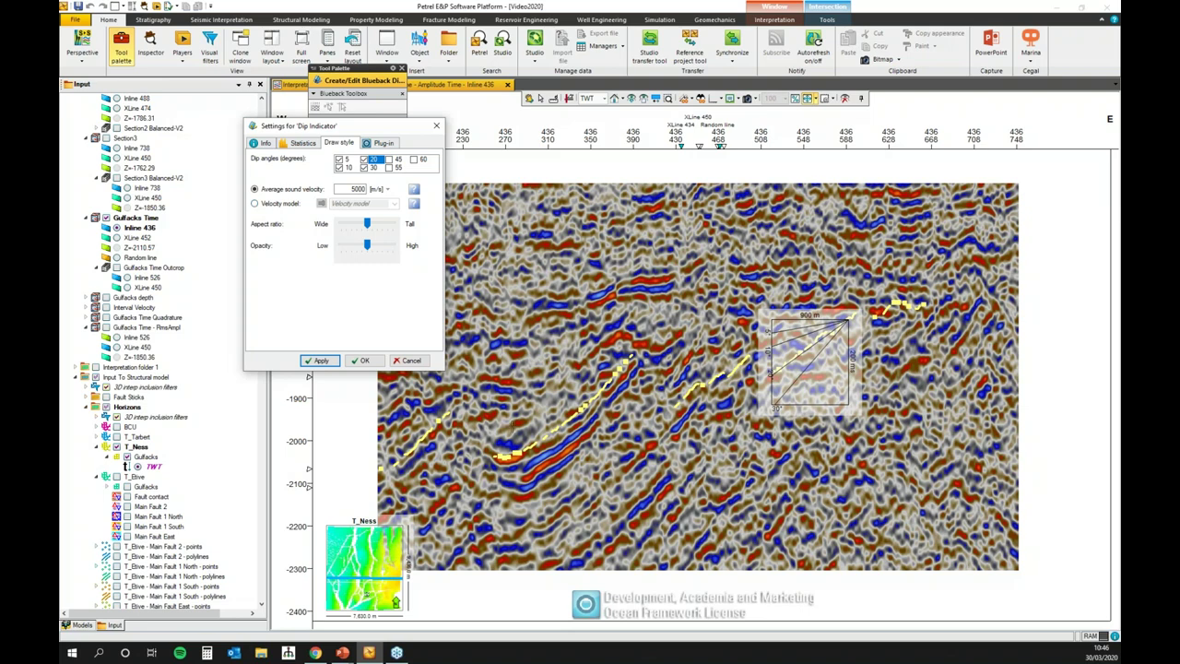
Close the dip indicator settings and move the dip indicator to the section's lower right corner
{"action": "left_click", "coordinate": [361, 361]}
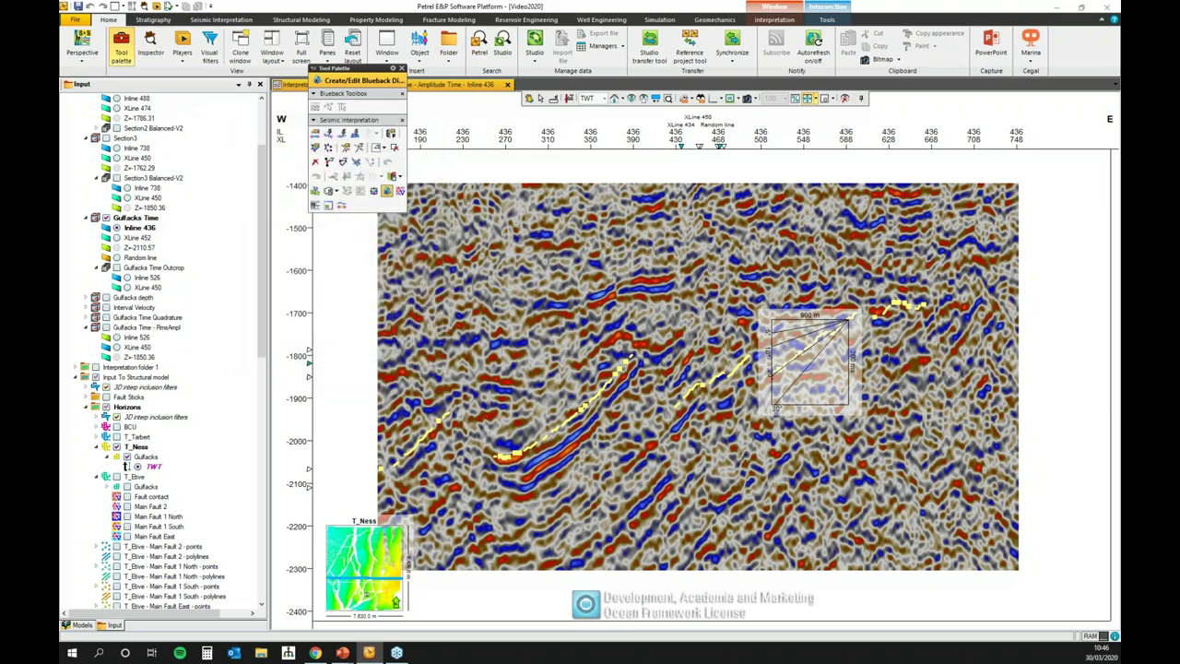
{"action": "left_click_drag", "start_coordinate": [815, 359], "coordinate": [1065, 556]}
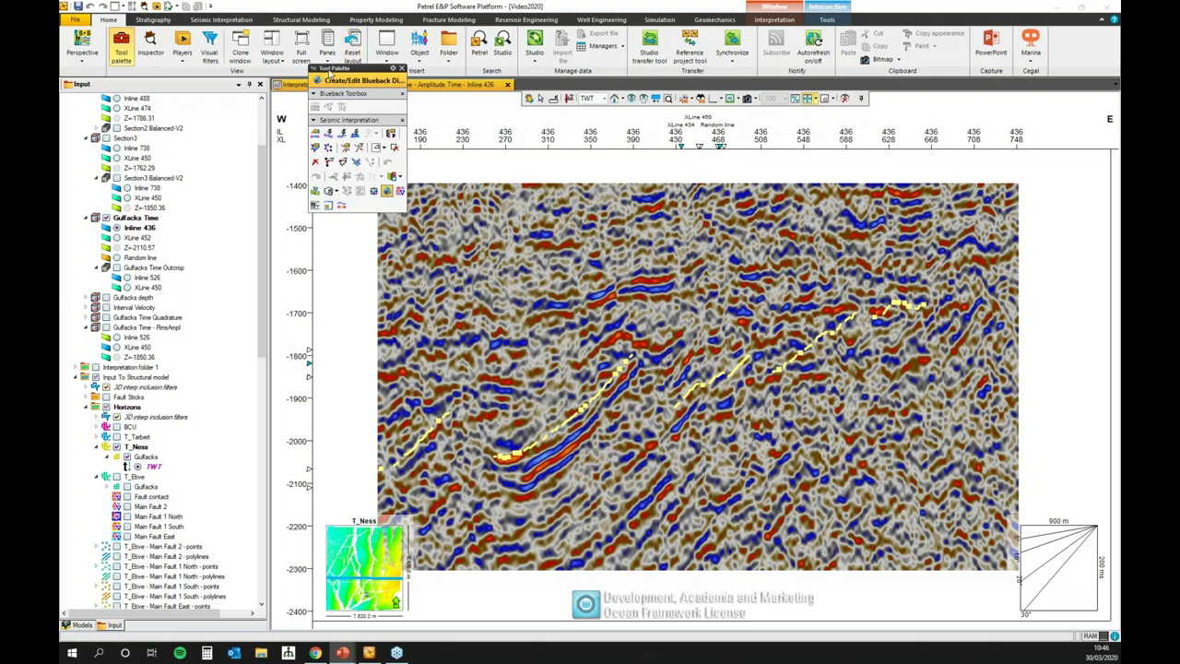
{"action": "left_click_drag", "start_coordinate": [332, 74], "coordinate": [328, 61]}
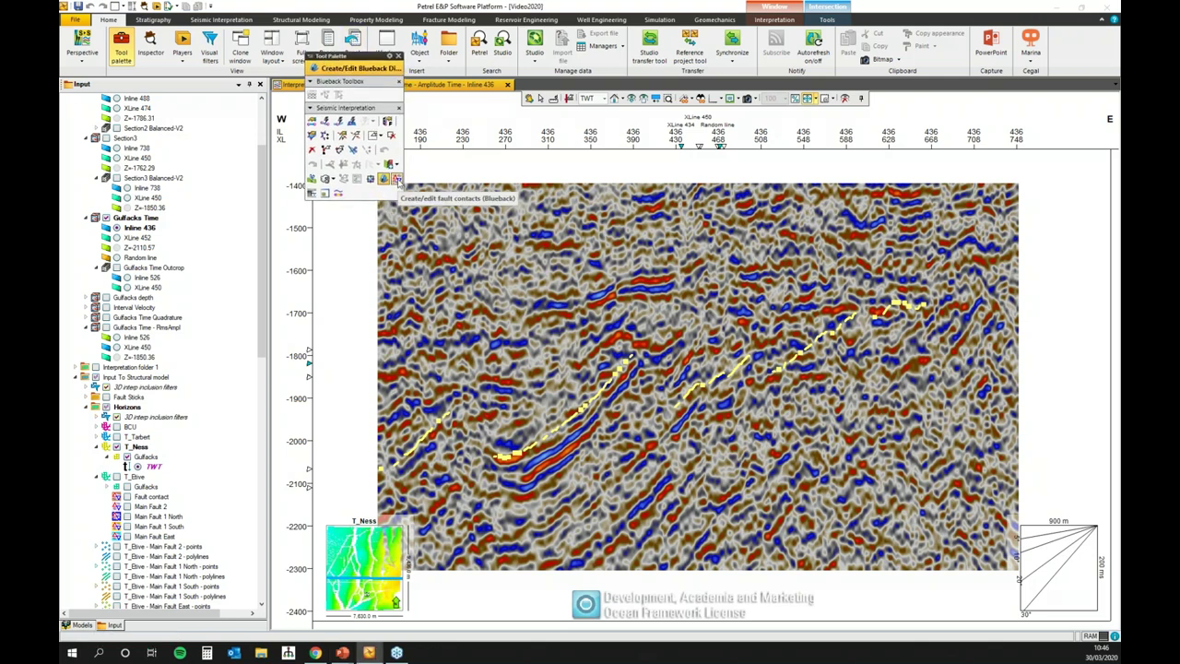
Create a new fault contact set under T_Ness and pick fault contacts along the horizon
{"action": "left_click", "coordinate": [397, 180]}
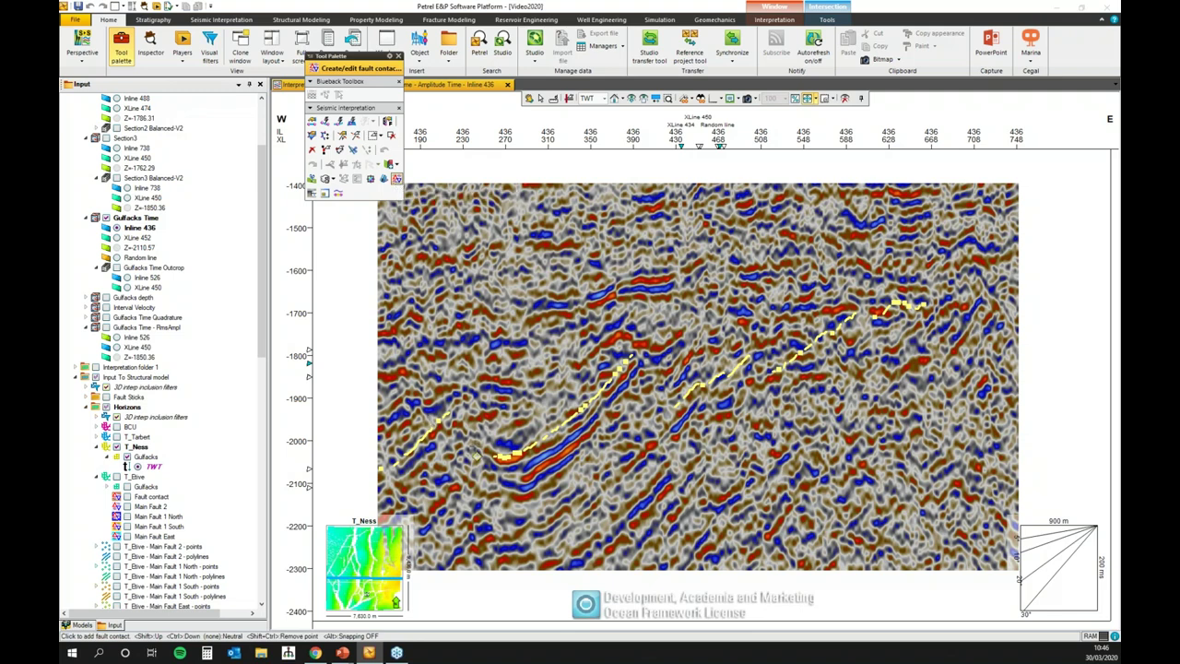
{"action": "left_click", "coordinate": [475, 451]}
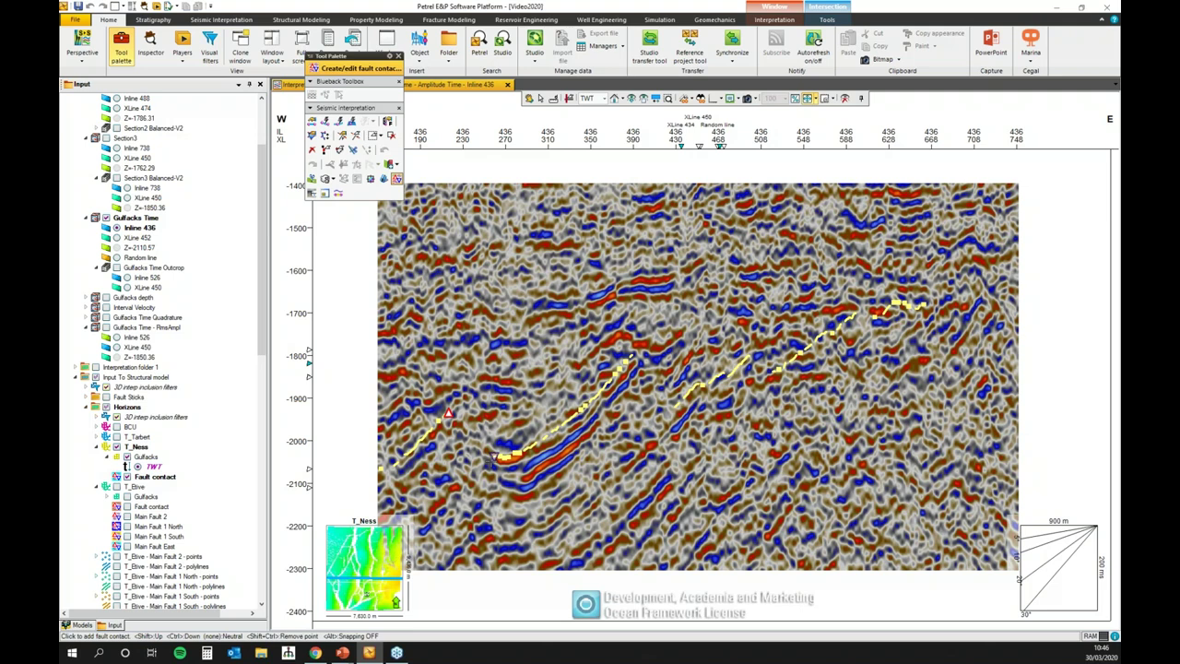
{"action": "left_click", "coordinate": [632, 355]}
{"action": "left_click_drag", "start_coordinate": [364, 56], "coordinate": [356, 189]}
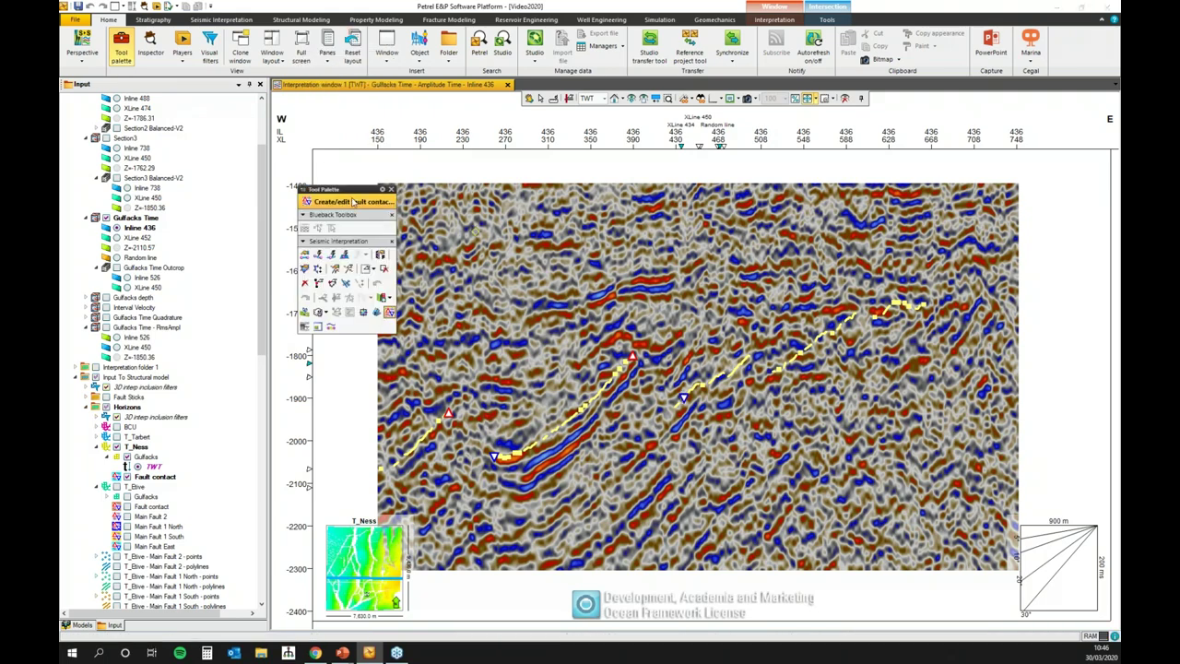
{"action": "scroll", "coordinate": [259, 259], "scroll_direction": "down", "scroll_amount": 3}
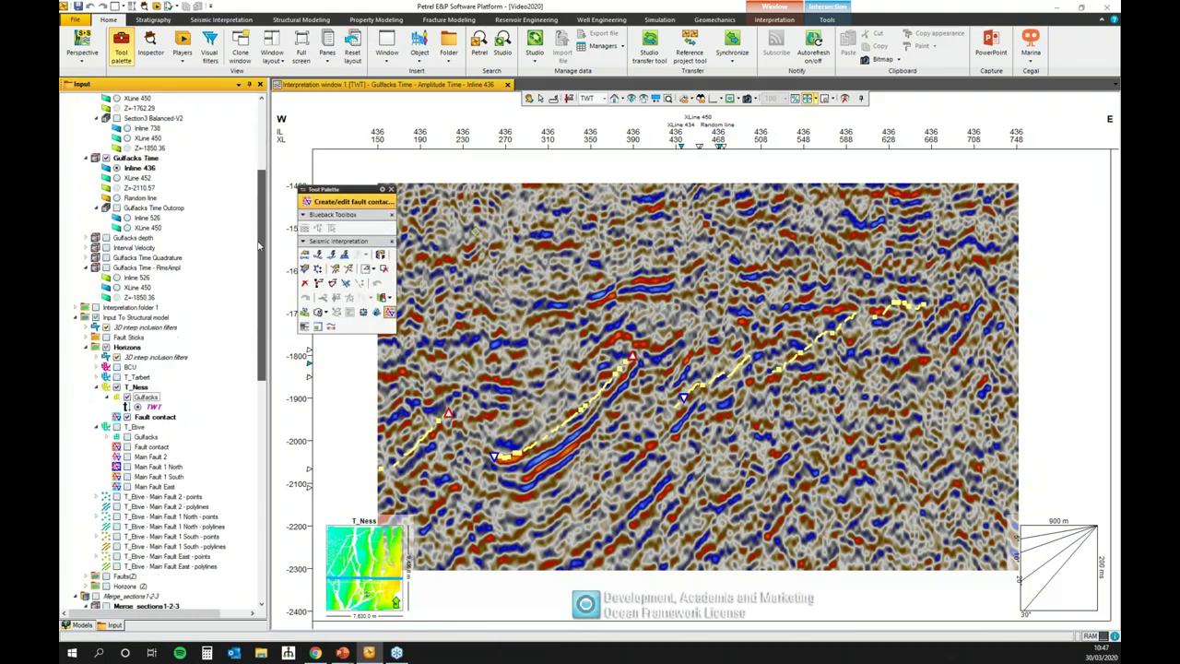
{"action": "scroll", "coordinate": [259, 259], "scroll_direction": "down", "scroll_amount": 2}
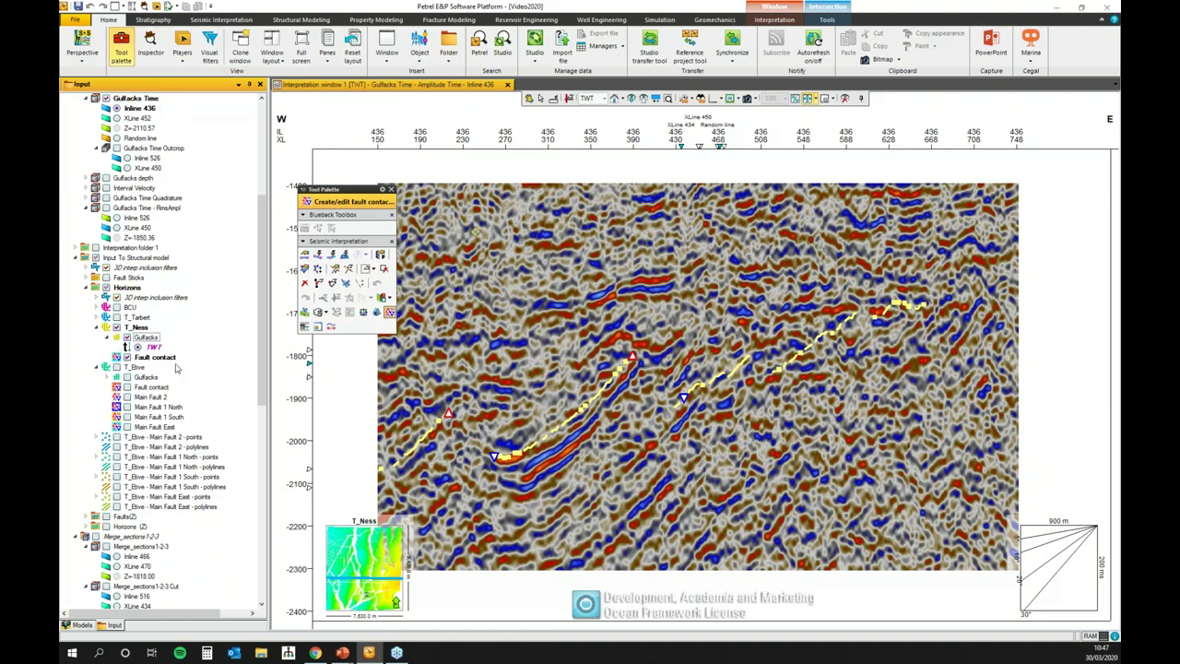
{"action": "left_click", "coordinate": [387, 57]}
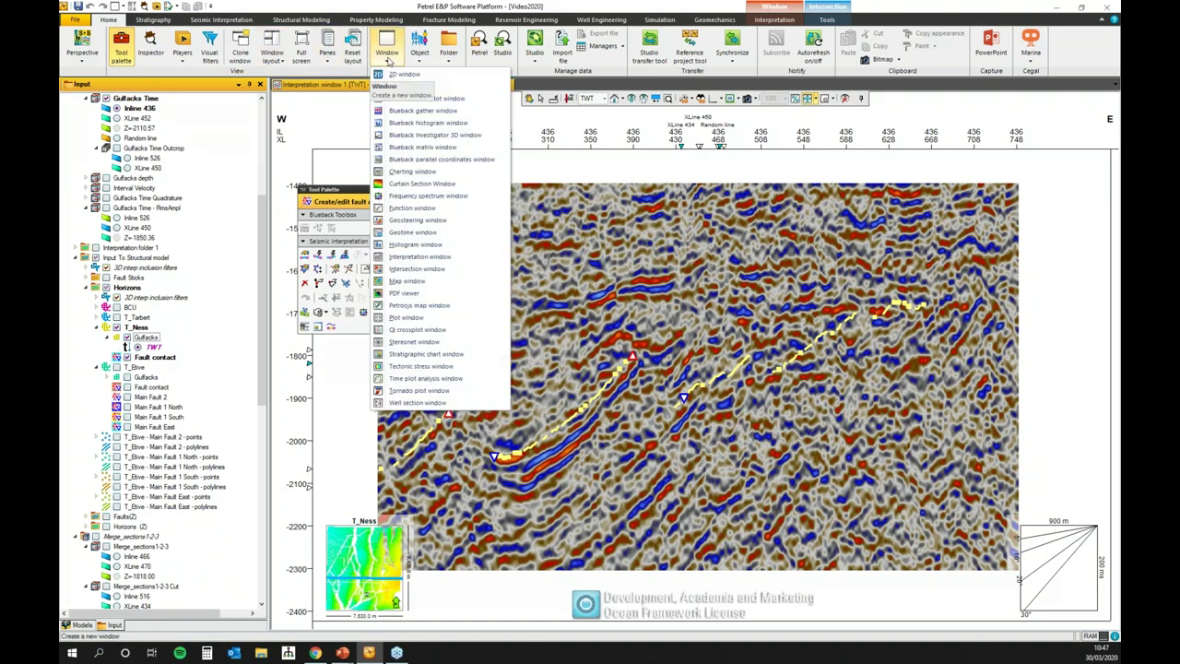
Open a map window tiled beside the section, displaying the T_Ness horizon
{"action": "left_click", "coordinate": [406, 282]}
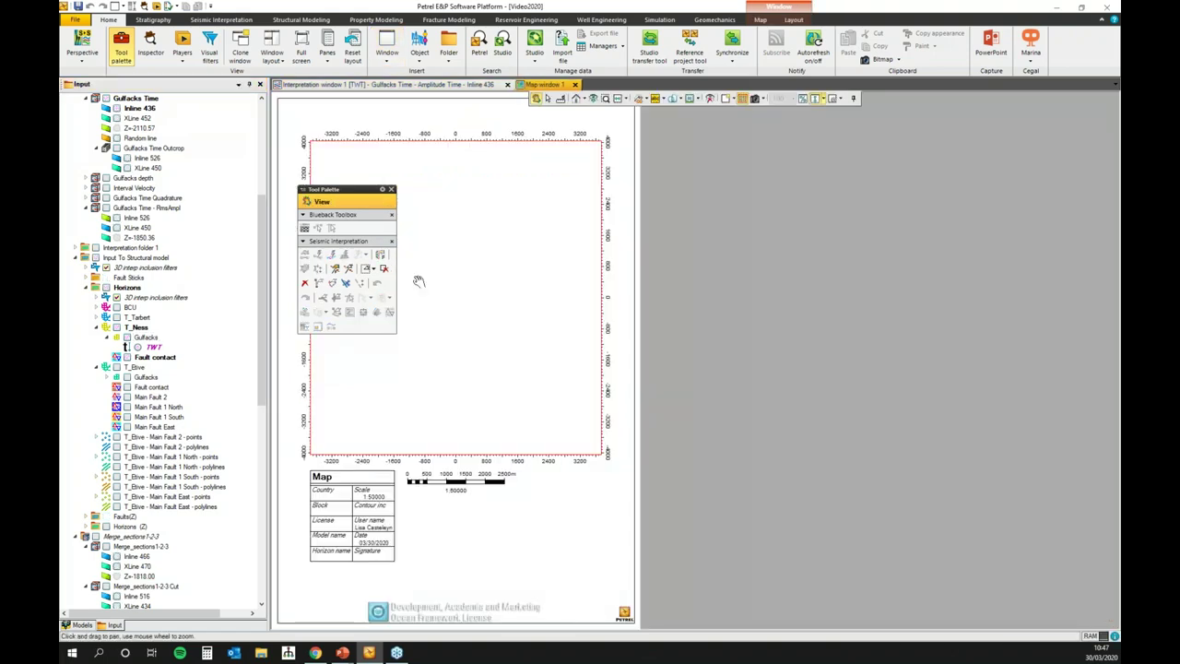
{"action": "left_click_drag", "start_coordinate": [348, 191], "coordinate": [201, 291]}
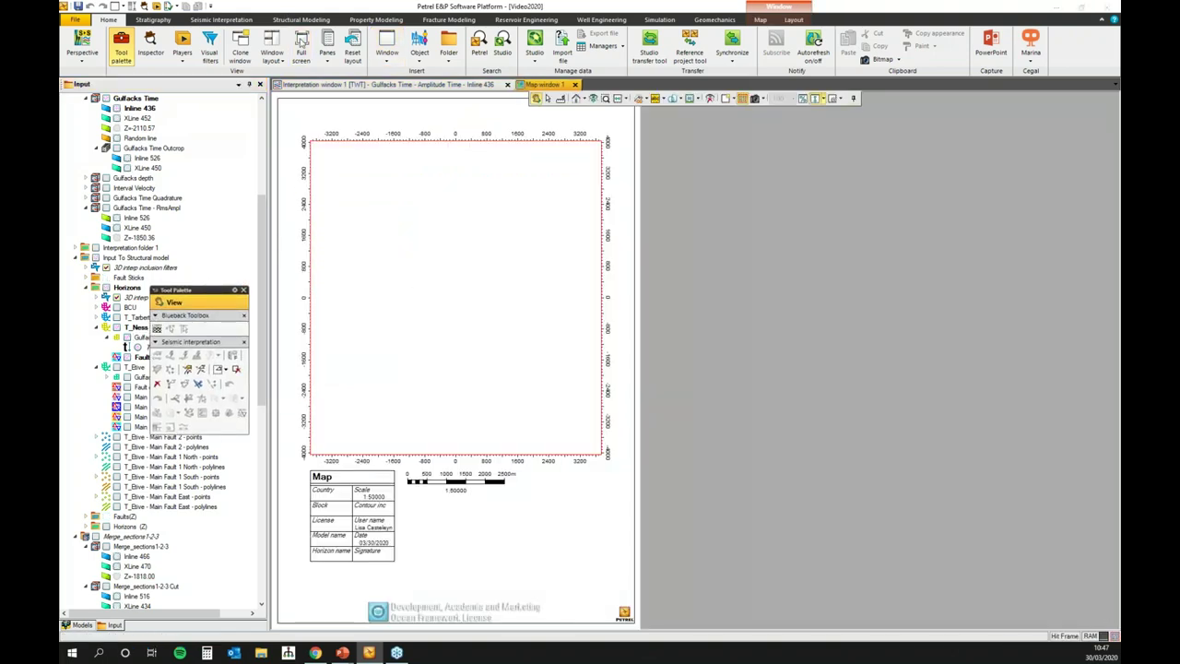
{"action": "left_click", "coordinate": [272, 48]}
{"action": "left_click", "coordinate": [280, 103]}
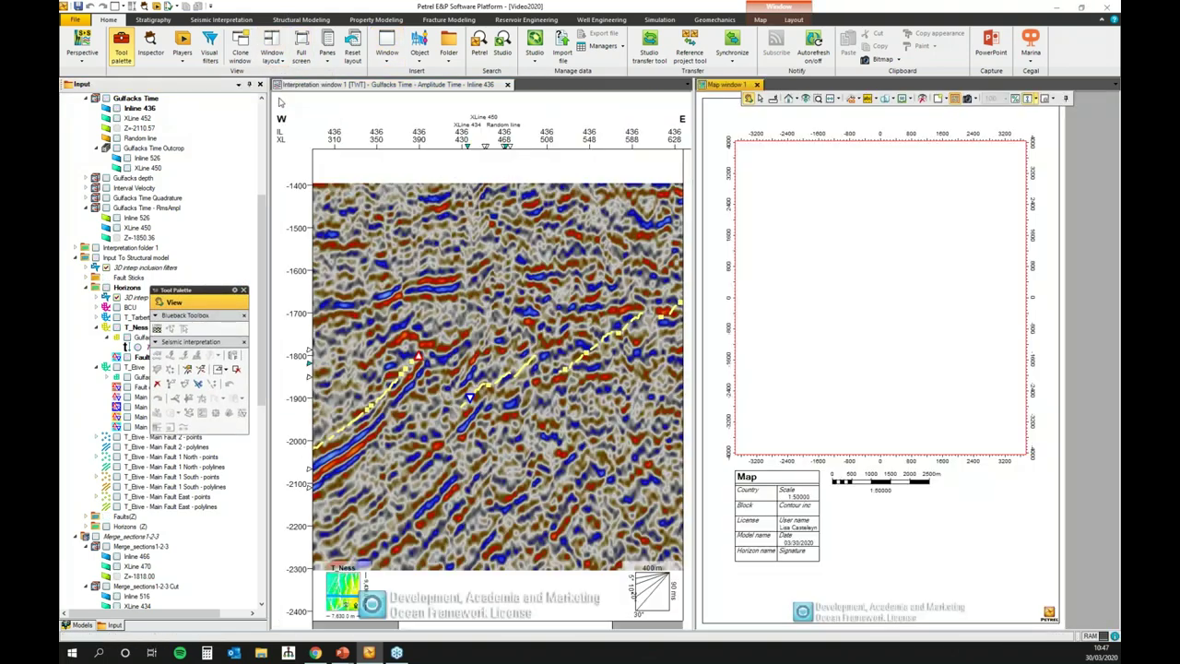
{"action": "left_click", "coordinate": [125, 337]}
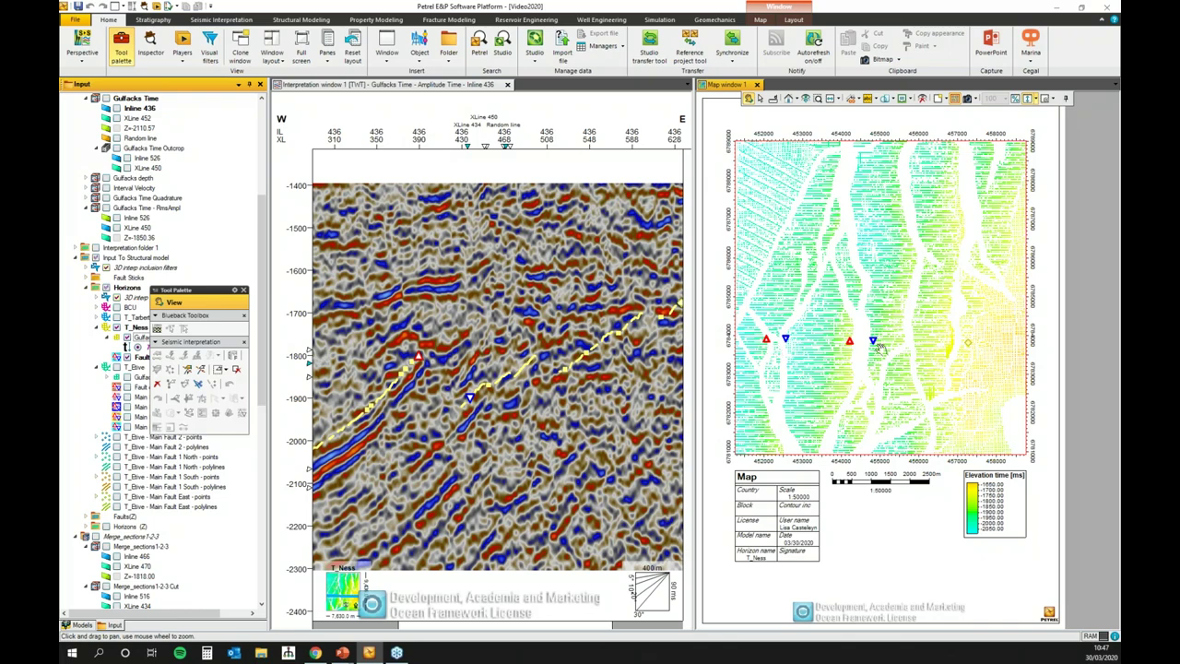
Add a fault contact pair on T_Ness, one on each side of the fault
{"action": "left_click", "coordinate": [438, 159]}
{"action": "scroll", "coordinate": [437, 160], "scroll_direction": "down", "scroll_amount": 1}
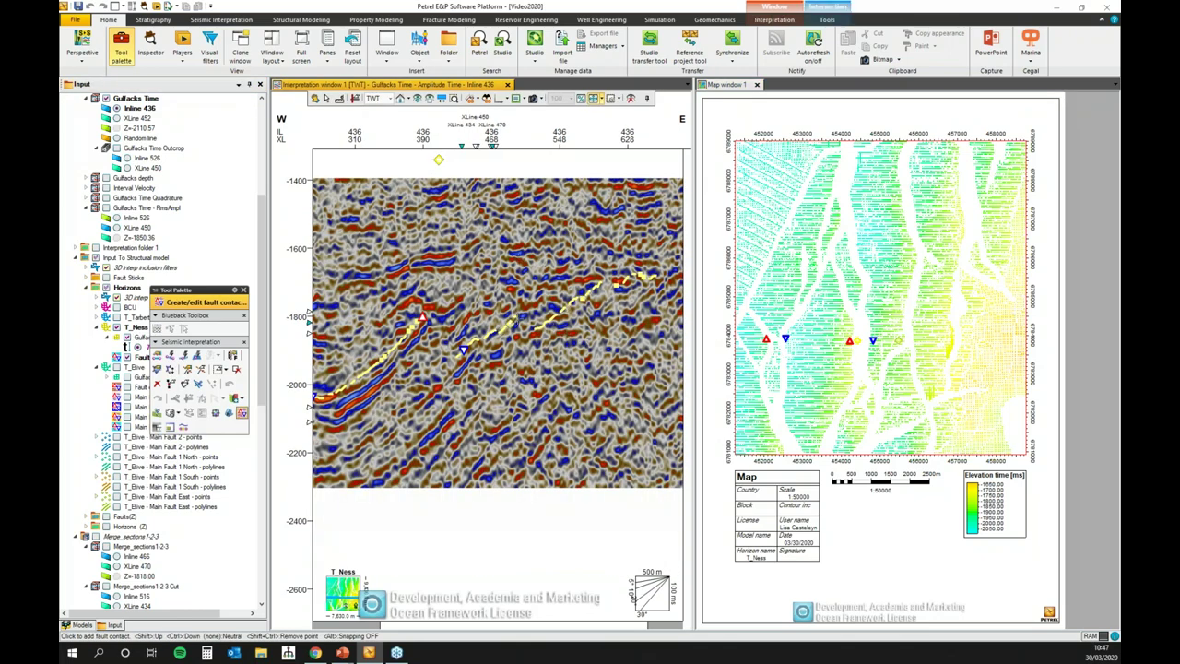
{"action": "left_click", "coordinate": [515, 320]}
{"action": "left_click", "coordinate": [535, 329]}
Step the section to Inline 386 and pick an upthrown and downthrown fault contact pair
{"action": "left_click", "coordinate": [182, 57]}
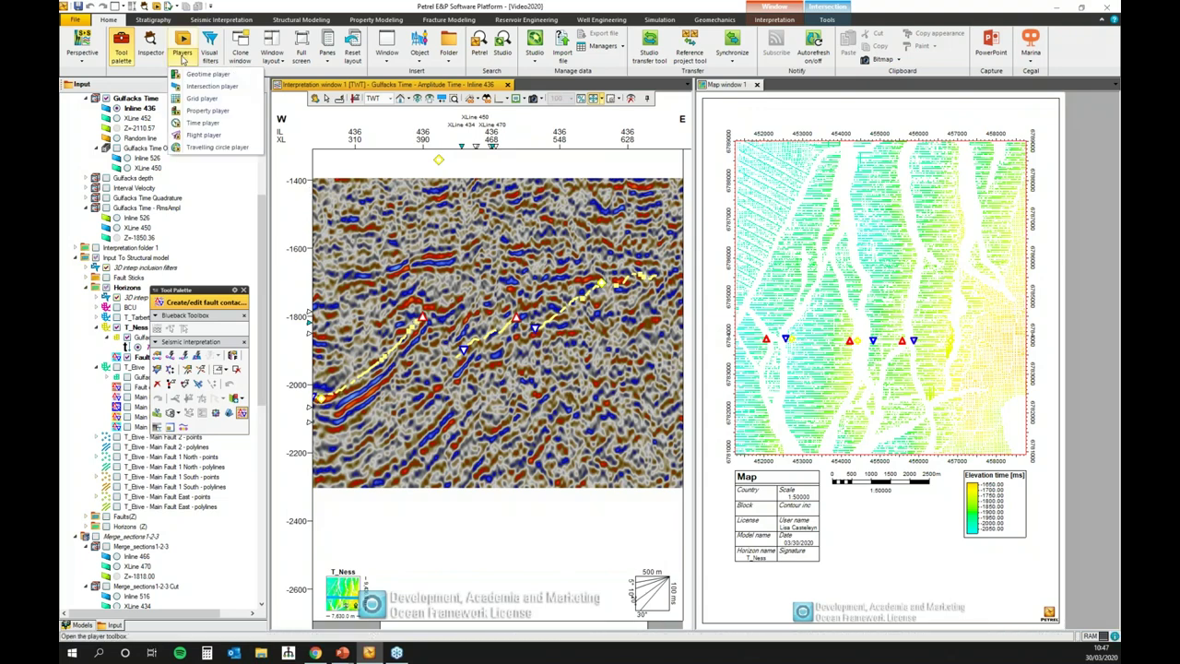
{"action": "left_click", "coordinate": [211, 85]}
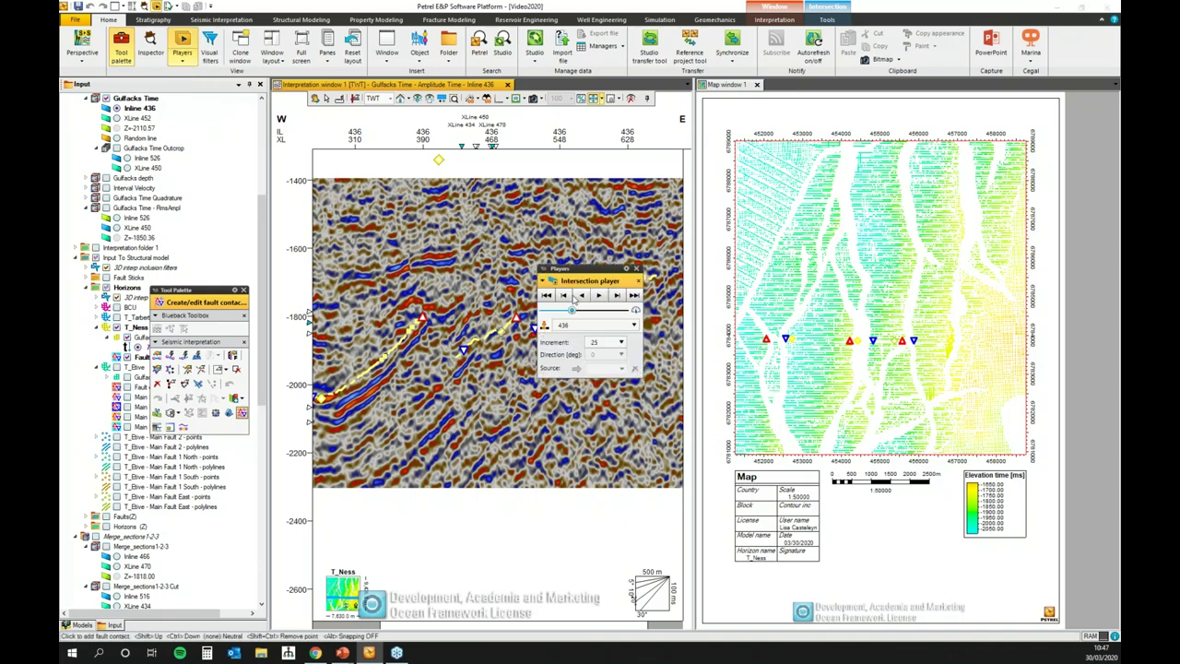
{"action": "double_click", "coordinate": [568, 296]}
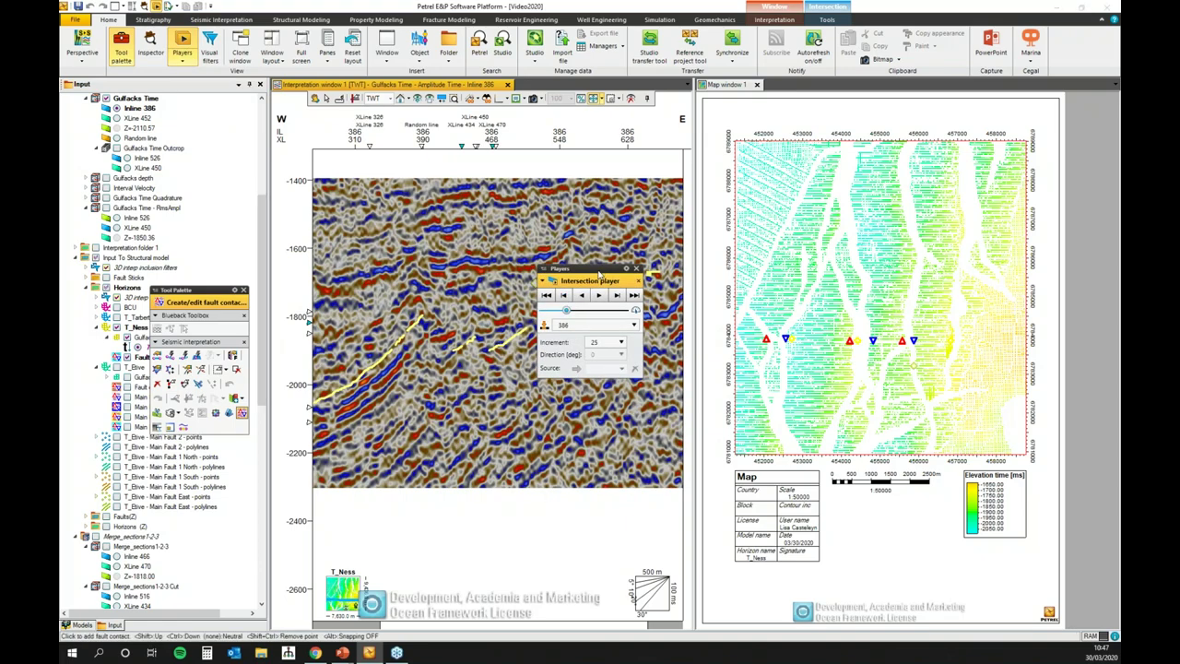
{"action": "left_click_drag", "start_coordinate": [601, 274], "coordinate": [610, 37]}
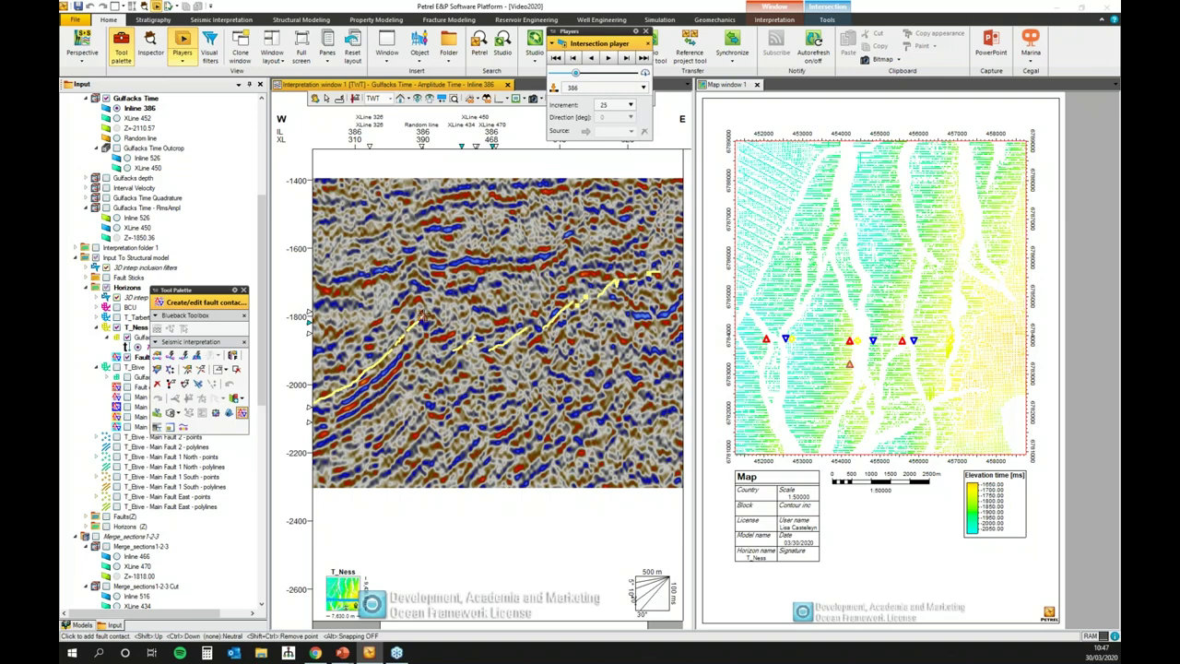
{"action": "left_click", "coordinate": [452, 348]}
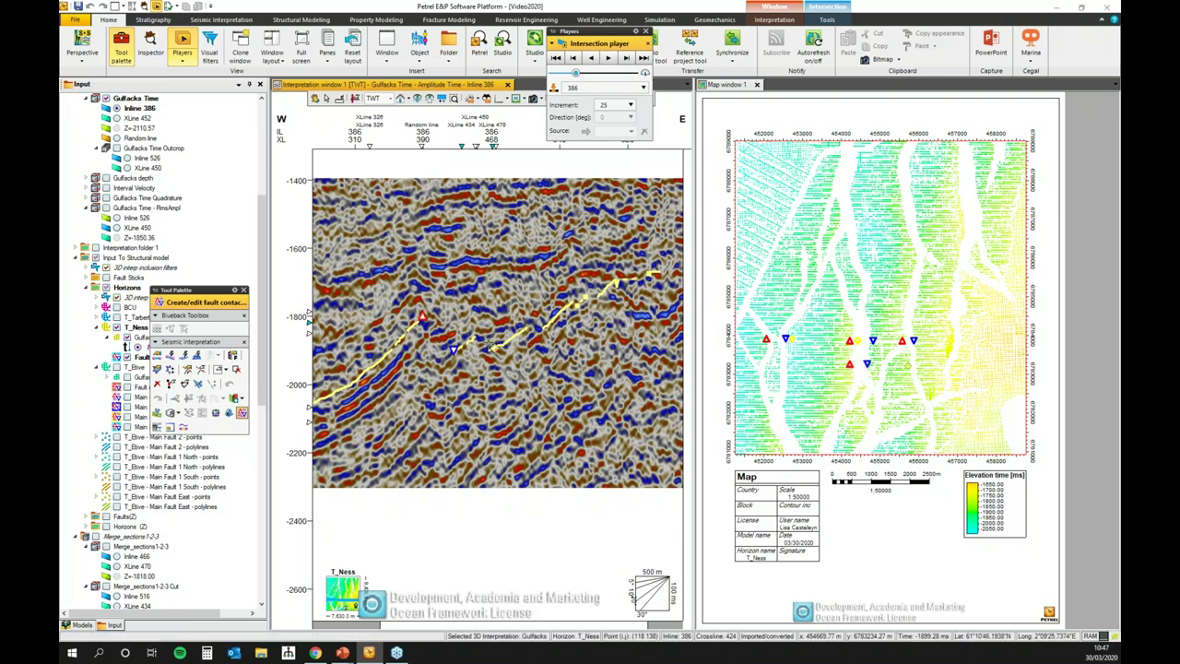
{"action": "left_click", "coordinate": [489, 350]}
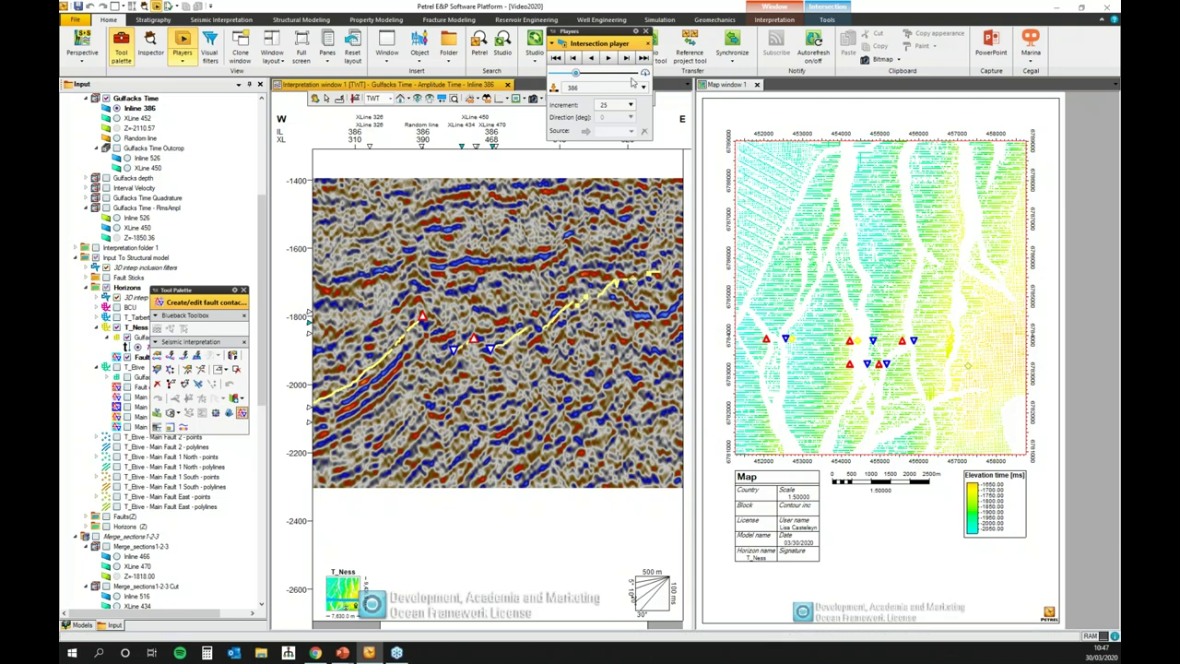
Display the T_Etive horizon with its faults on the section and its surface on the map
{"action": "left_click_drag", "start_coordinate": [602, 32], "coordinate": [548, 171]}
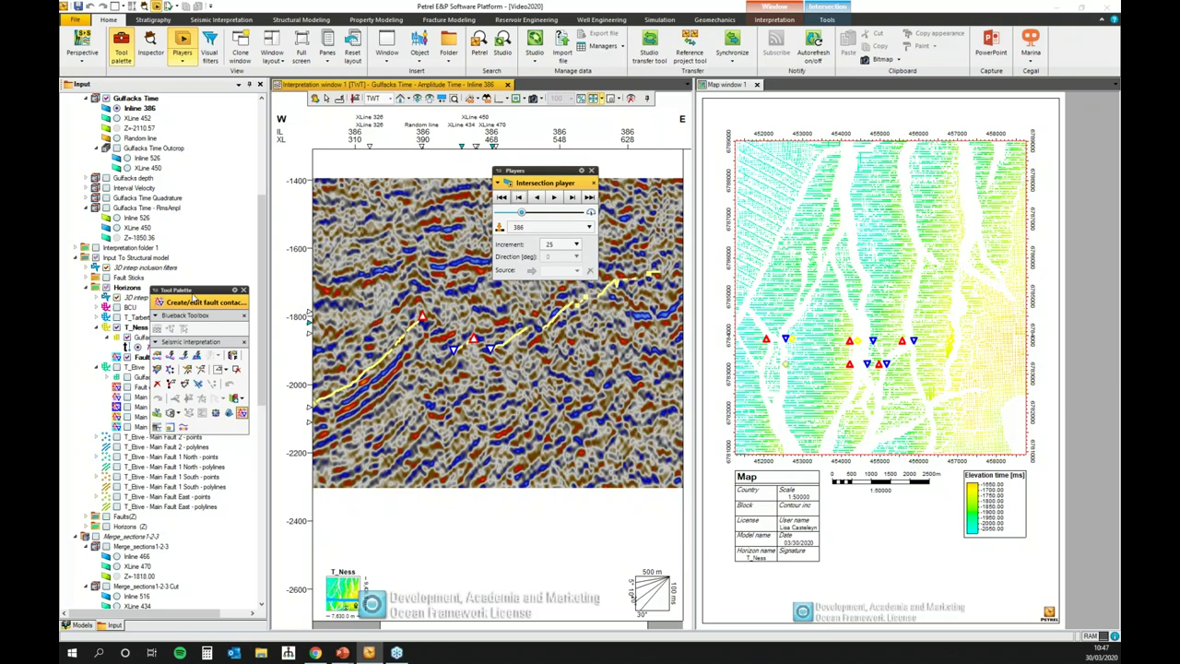
{"action": "left_click_drag", "start_coordinate": [200, 291], "coordinate": [316, 153]}
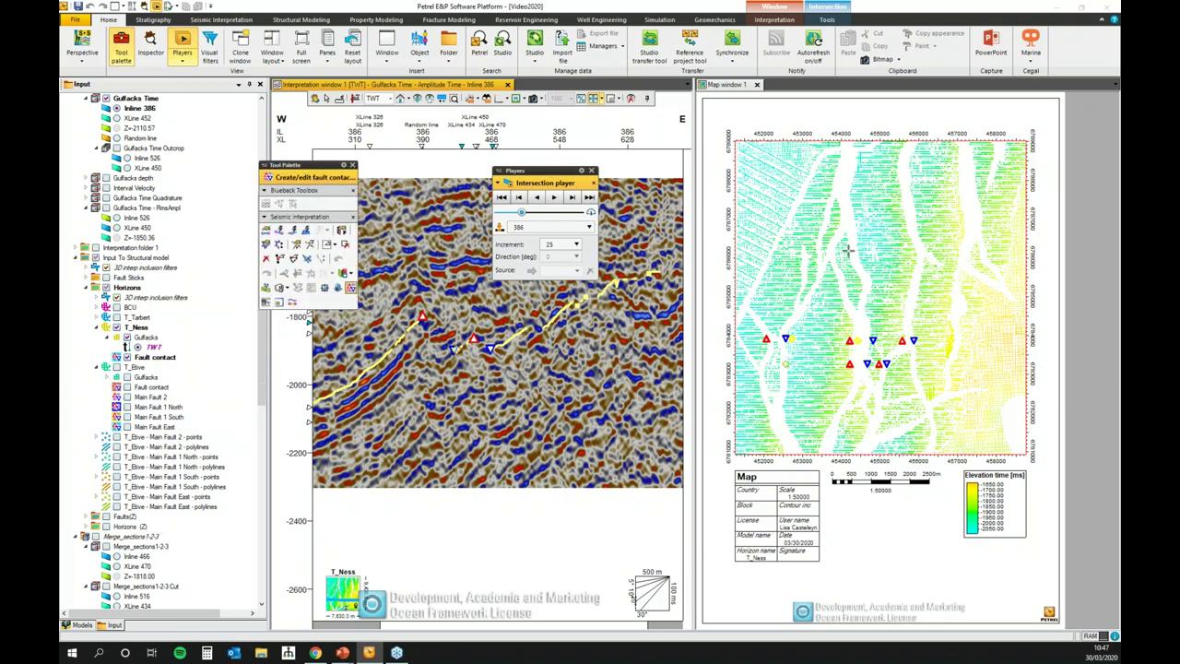
{"action": "left_click", "coordinate": [117, 368]}
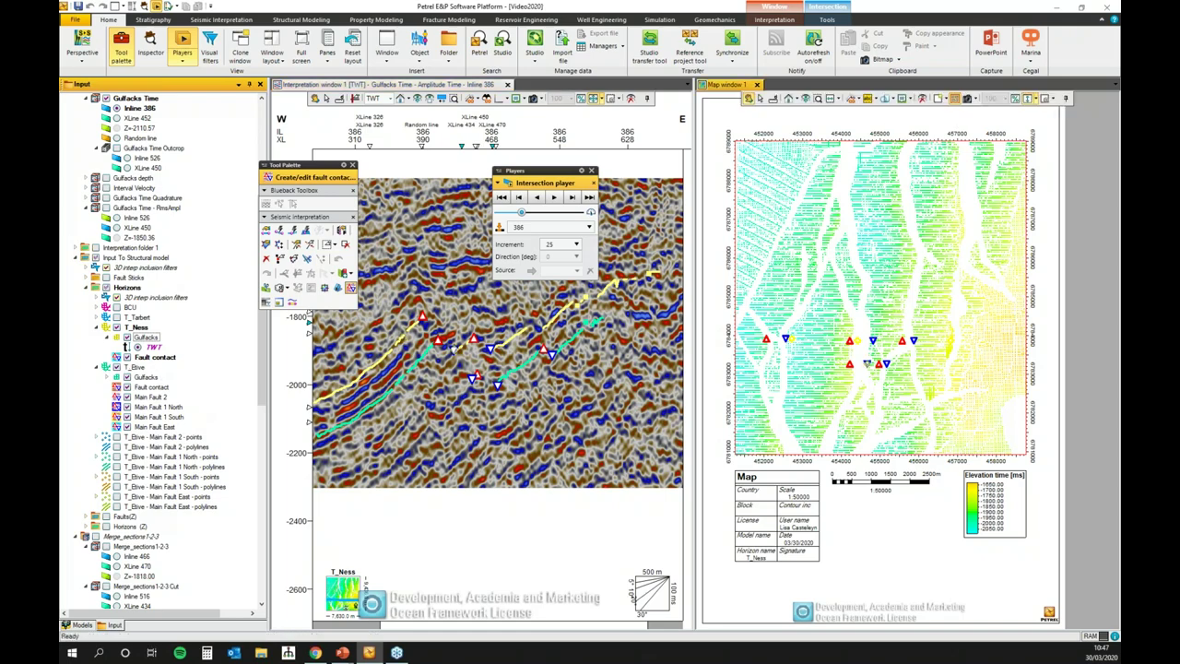
{"action": "left_click", "coordinate": [144, 338]}
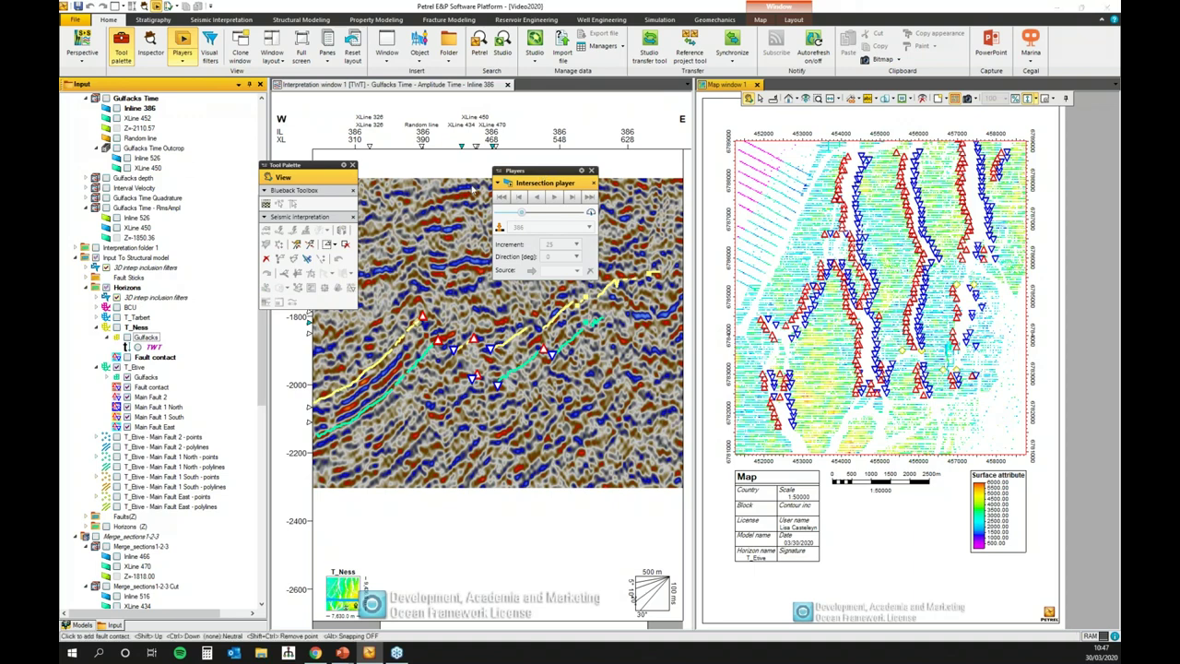
{"action": "left_click_drag", "start_coordinate": [279, 166], "coordinate": [120, 179]}
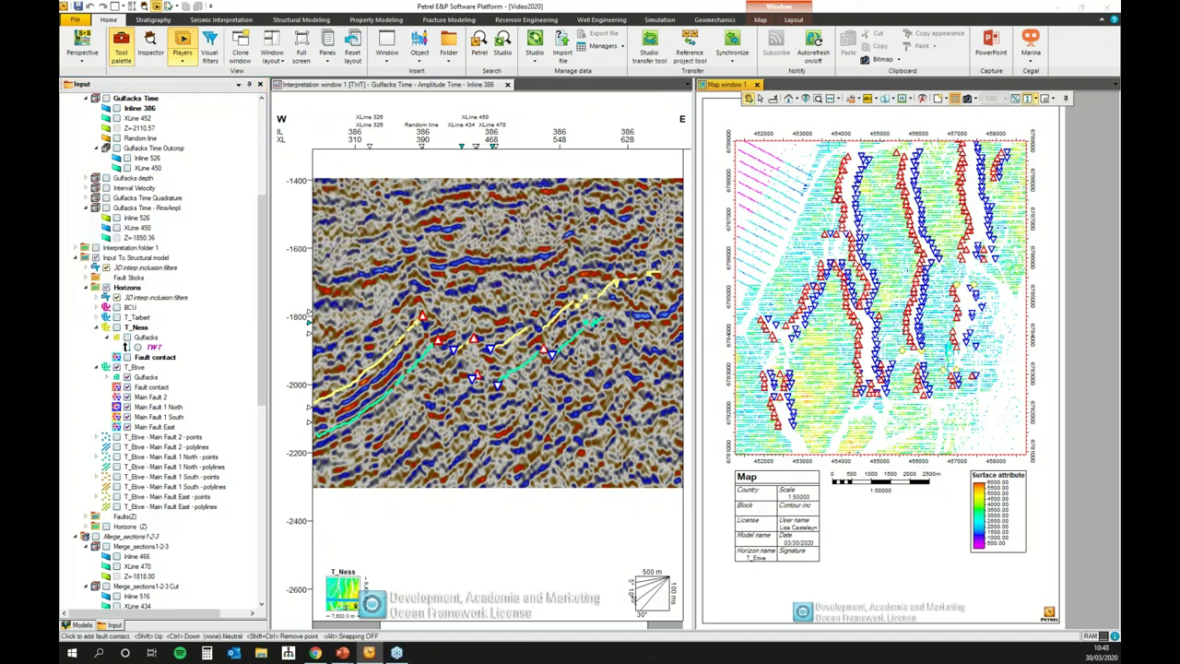
Open a new 3D window showing the T_Etive faults, rotated for a better view
{"action": "left_click", "coordinate": [386, 48]}
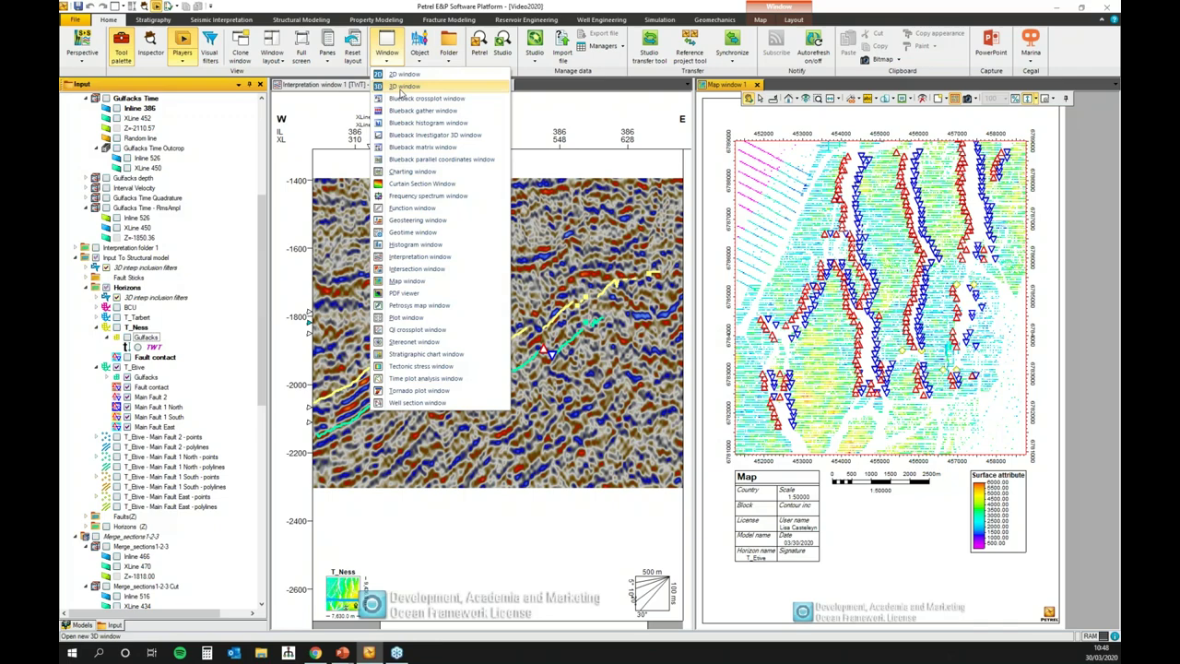
{"action": "left_click", "coordinate": [402, 86]}
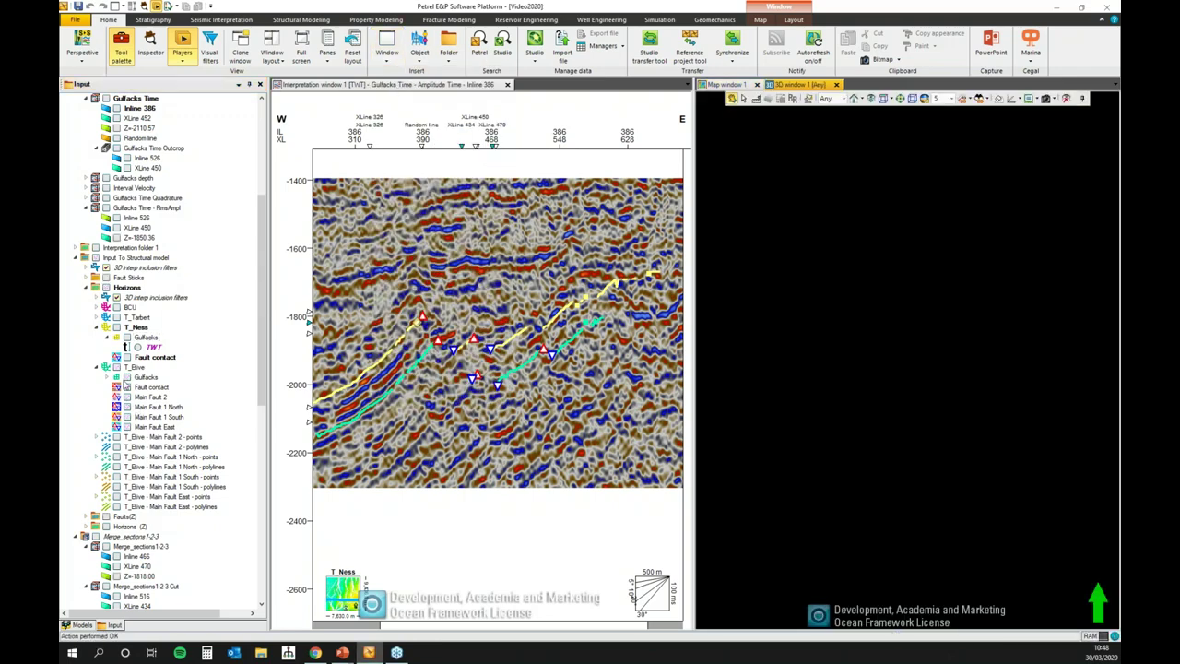
{"action": "left_click", "coordinate": [127, 396]}
{"action": "left_click_drag", "start_coordinate": [890, 410], "coordinate": [713, 342]}
Open the settings of the T_Etive Fault contact object
{"action": "left_click", "coordinate": [149, 388]}
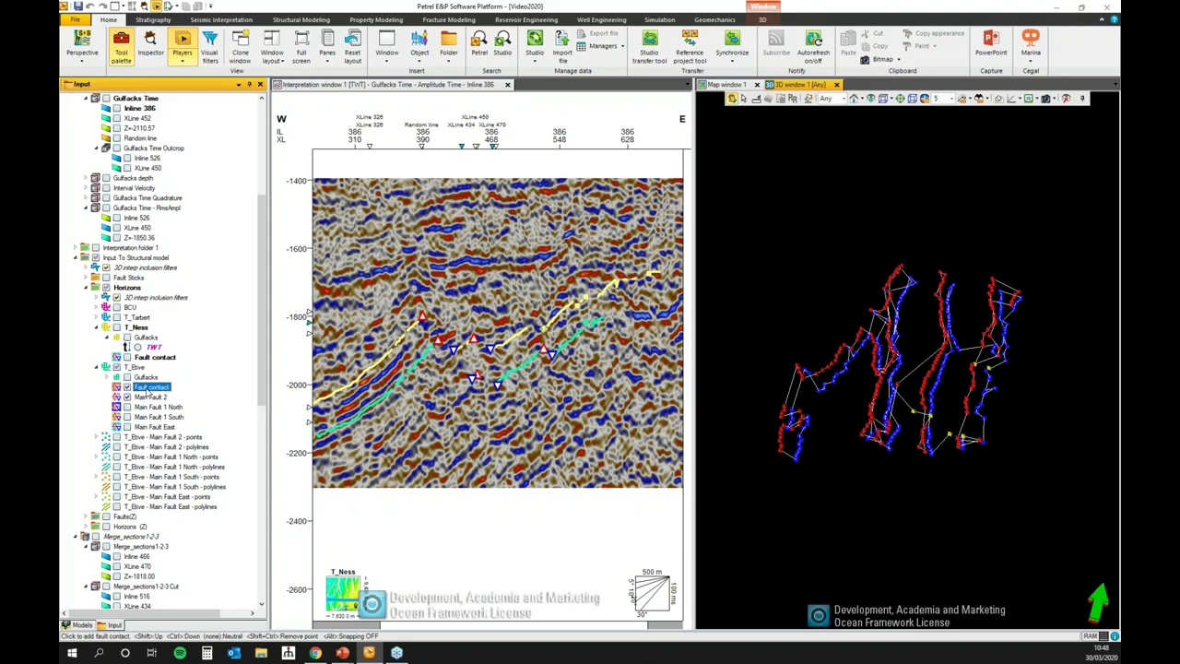
{"action": "right_click", "coordinate": [152, 389]}
{"action": "left_click", "coordinate": [164, 396]}
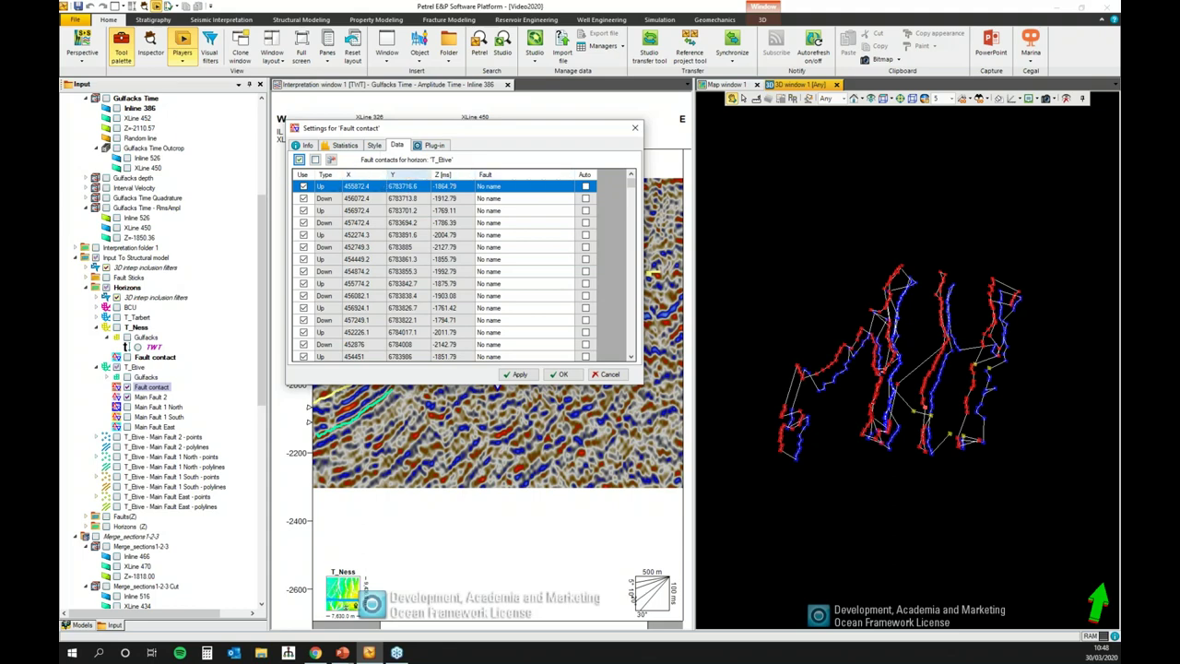
Leave the first contact's fault unassigned and close the Fault contact settings
{"action": "left_click", "coordinate": [568, 188]}
{"action": "left_click", "coordinate": [570, 187]}
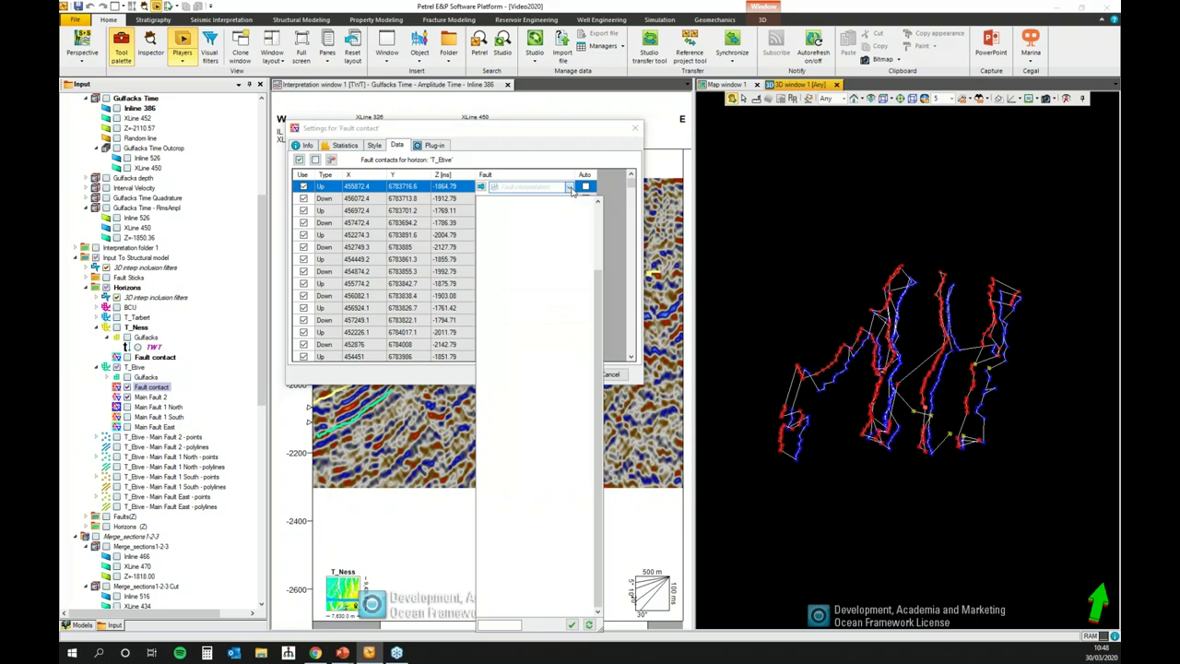
{"action": "left_click", "coordinate": [572, 188]}
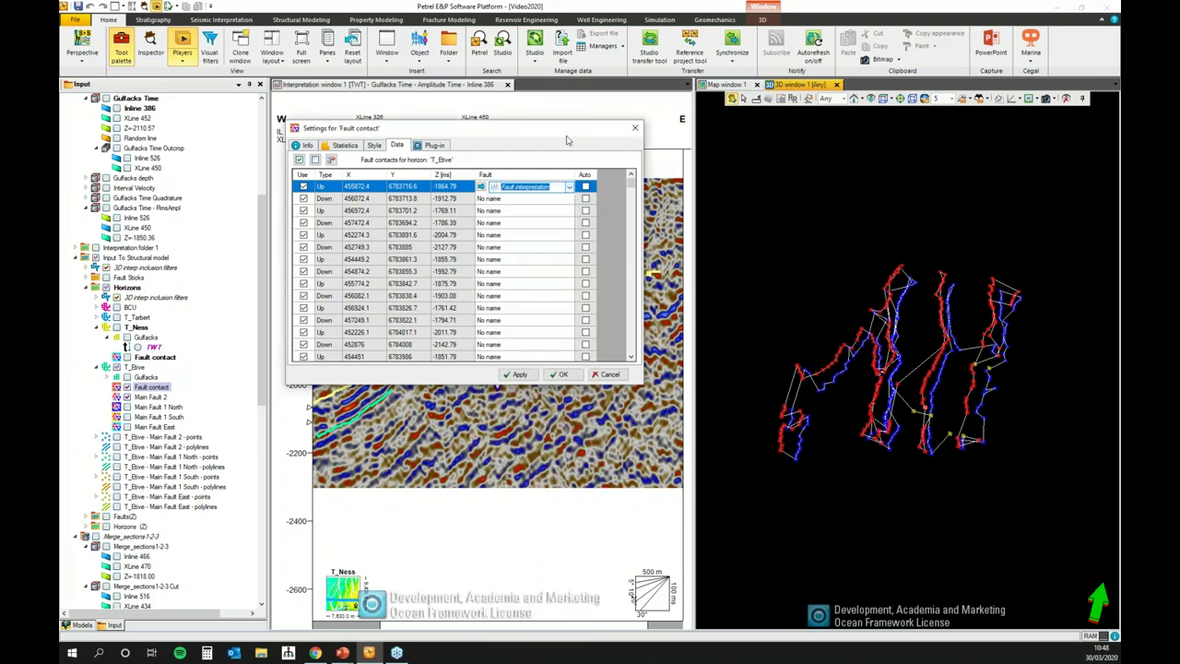
{"action": "left_click", "coordinate": [635, 132]}
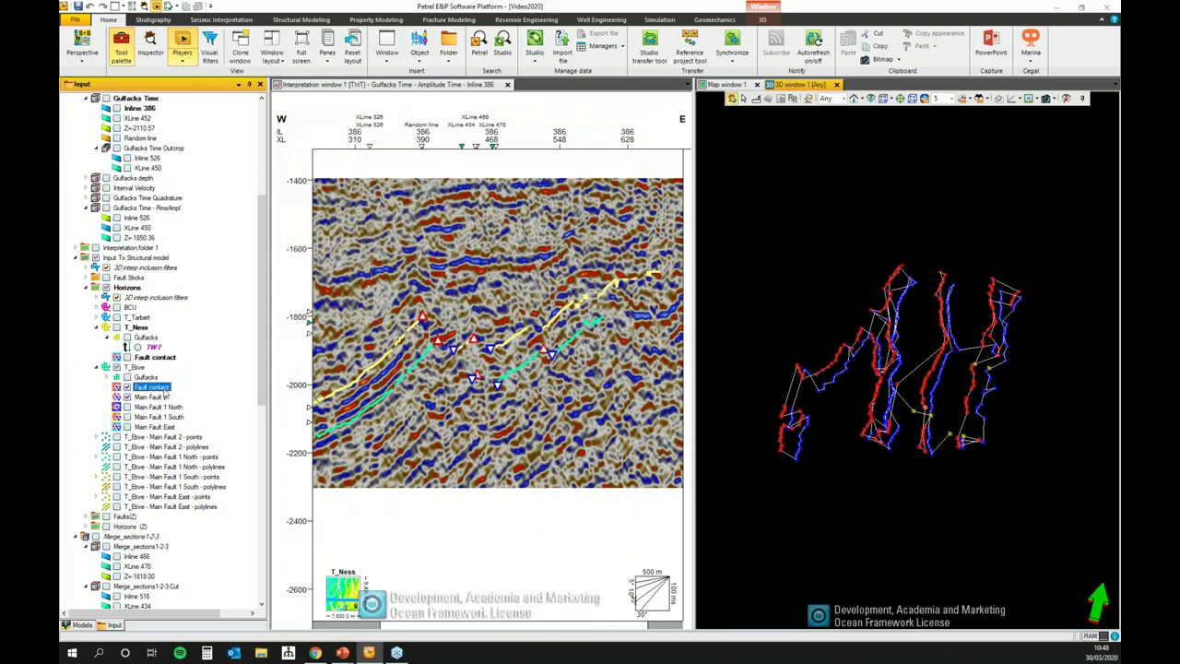
Hide the fault contacts and show the Main Fault 2, 1 North, 1 South and East point sets in 3D
{"action": "right_click", "coordinate": [146, 391]}
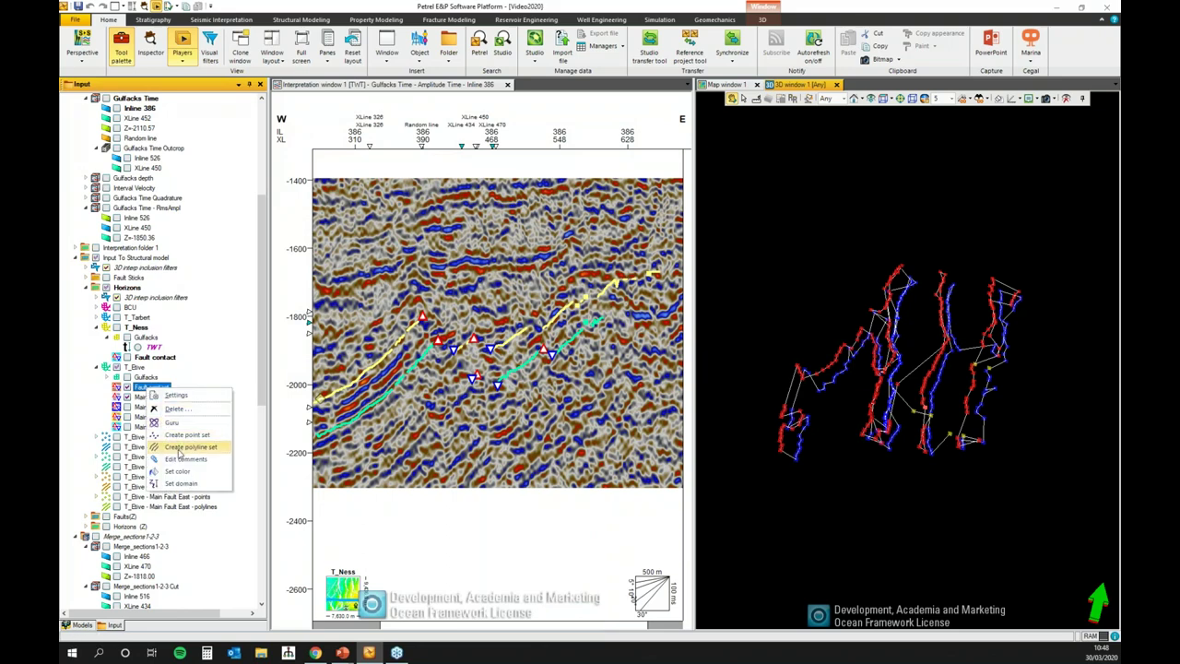
{"action": "left_click", "coordinate": [764, 216]}
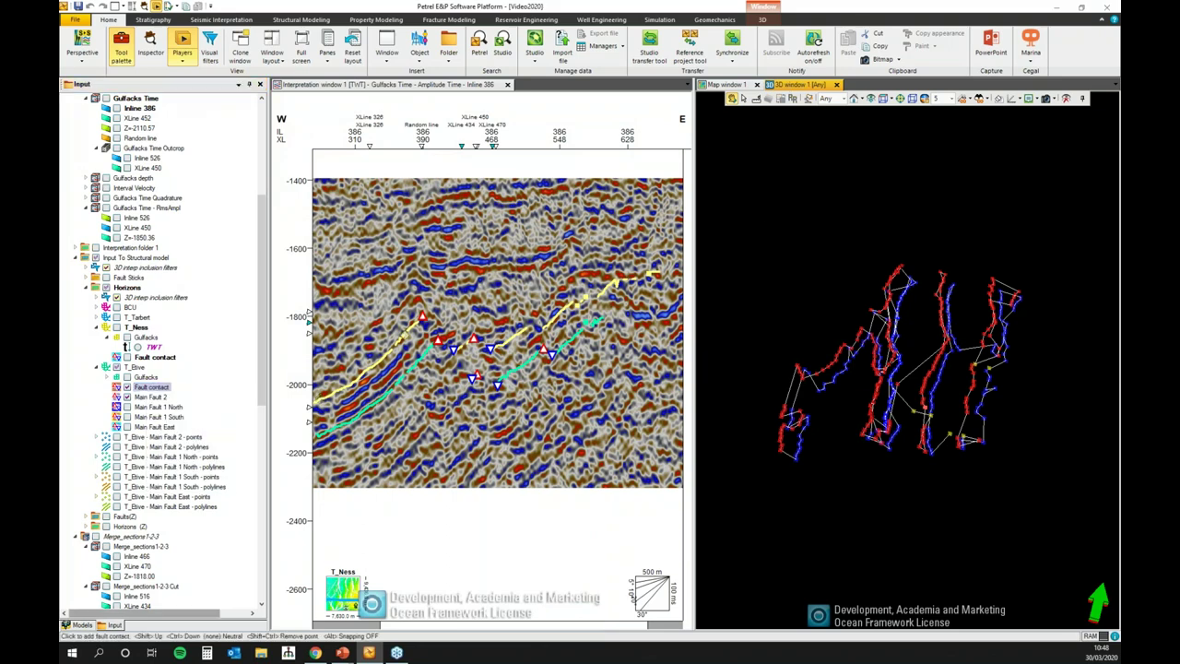
{"action": "left_click", "coordinate": [127, 396]}
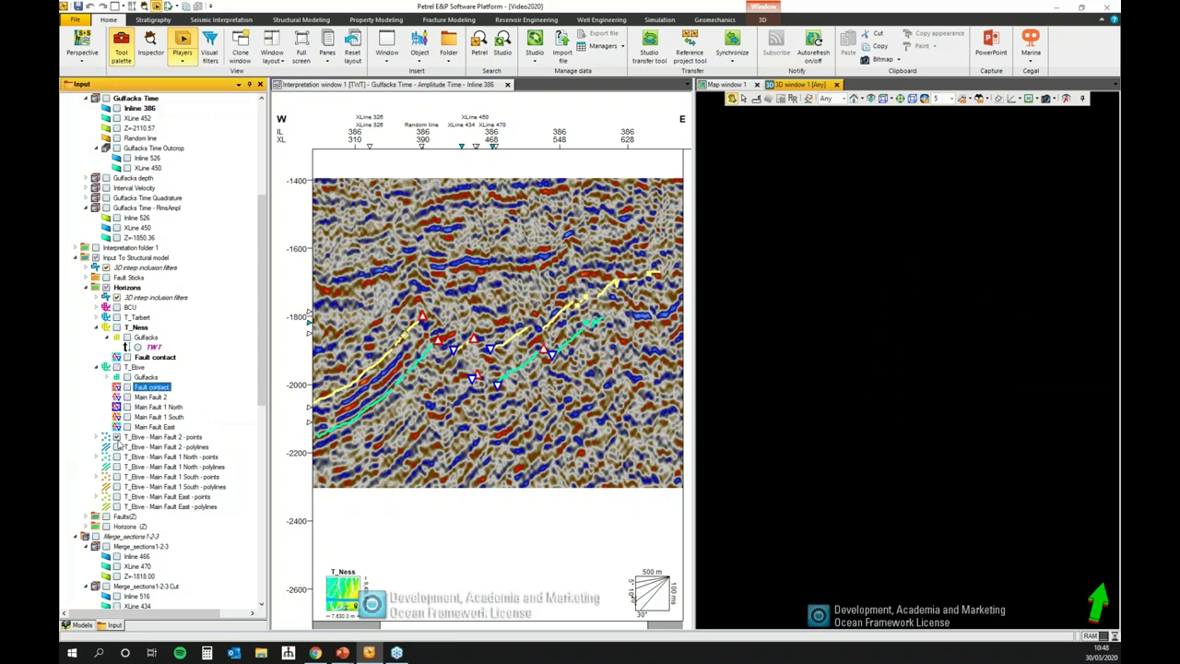
{"action": "left_click", "coordinate": [116, 447]}
{"action": "left_click", "coordinate": [116, 457]}
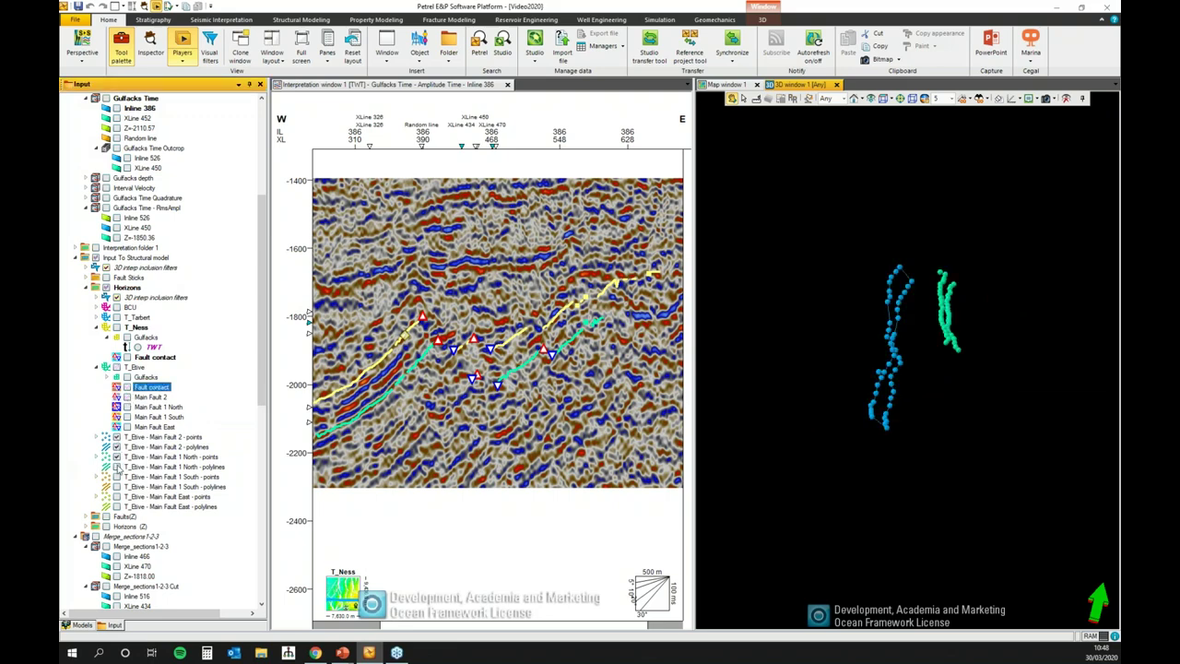
{"action": "left_click", "coordinate": [116, 476]}
{"action": "left_click", "coordinate": [116, 487]}
{"action": "left_click", "coordinate": [116, 496]}
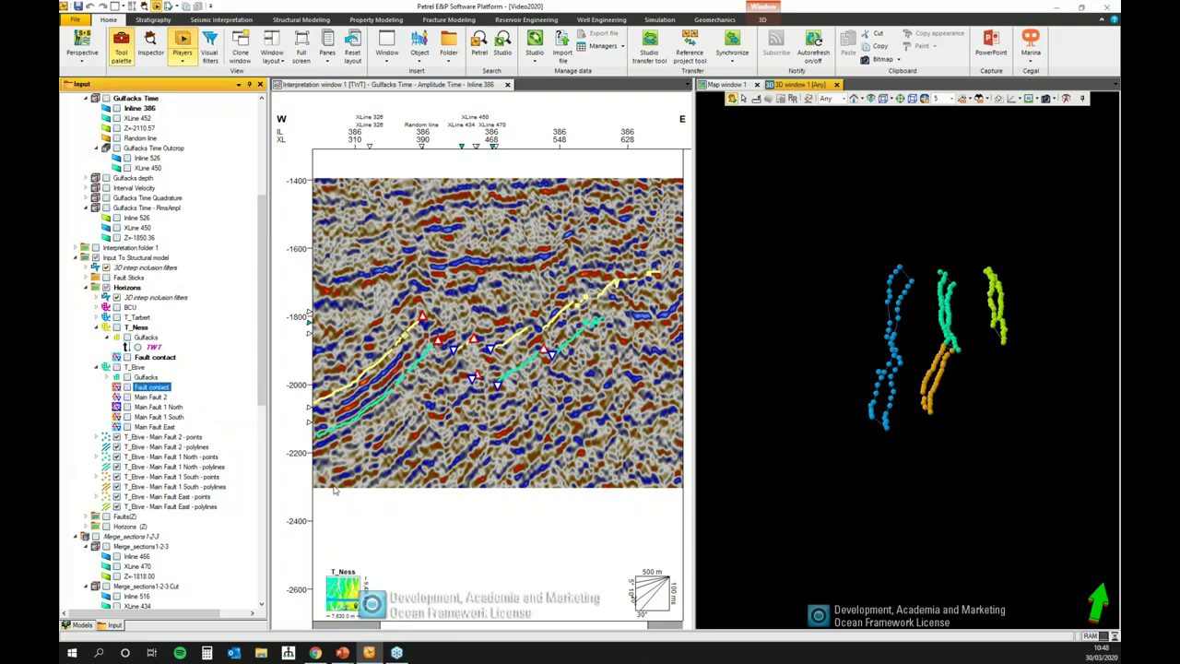
{"action": "left_click_drag", "start_coordinate": [927, 461], "coordinate": [879, 374]}
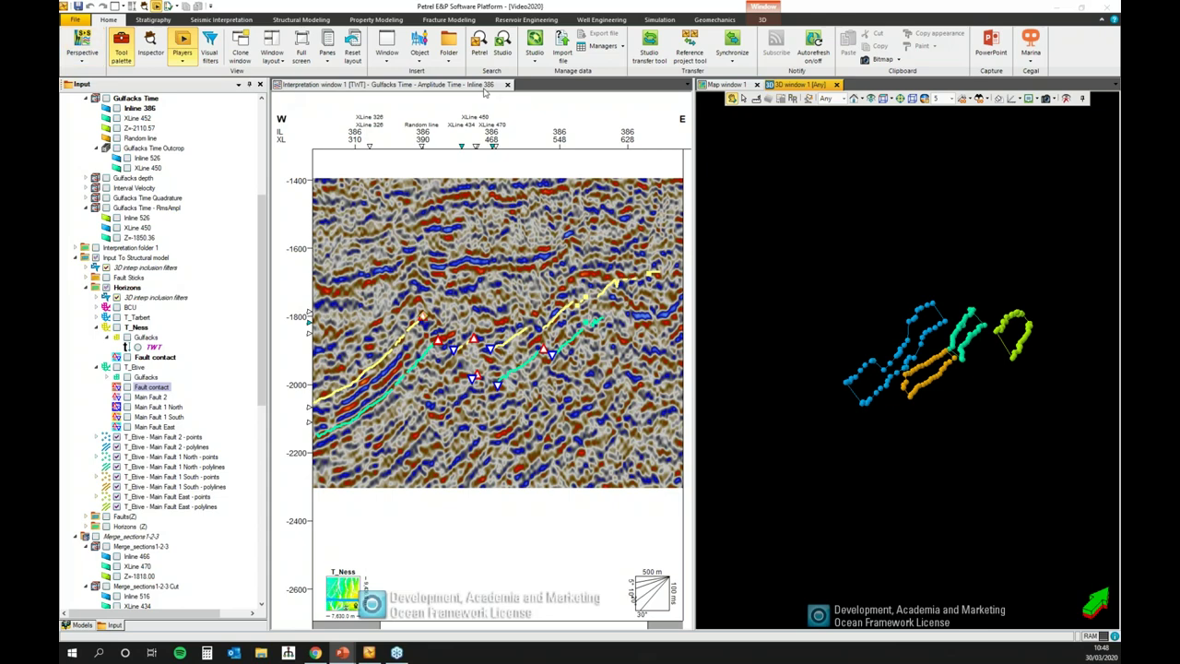
Close the 3D and map windows, then draw a seismic probe box on Inline 386
{"action": "left_click", "coordinate": [836, 84]}
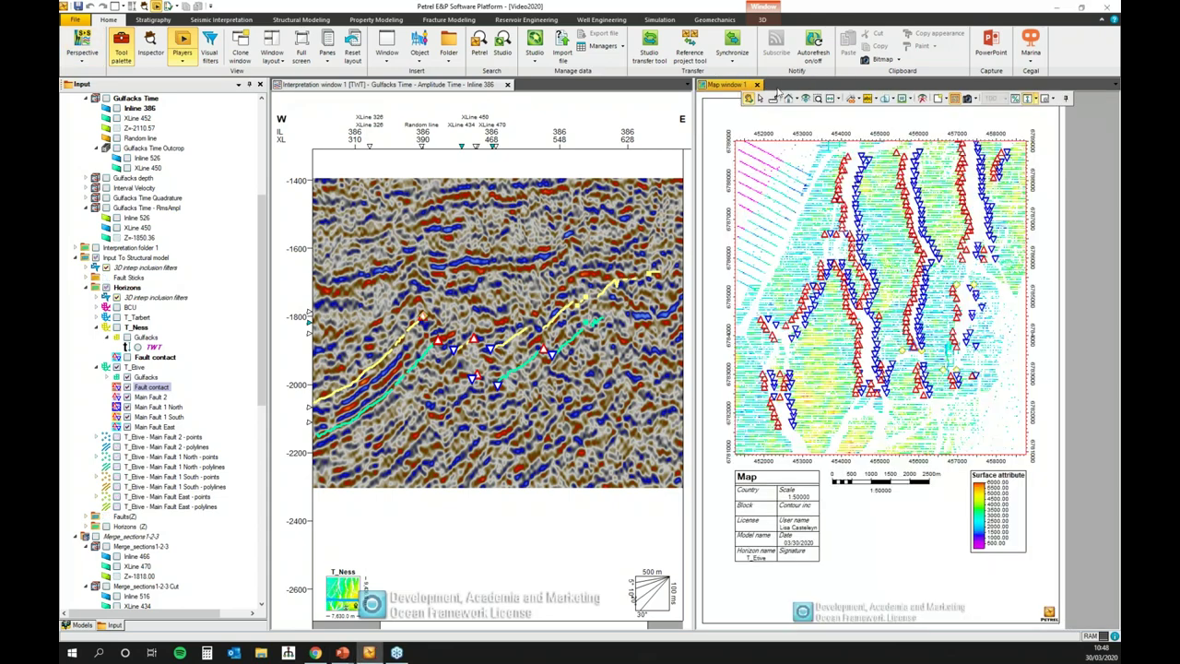
{"action": "left_click", "coordinate": [757, 85]}
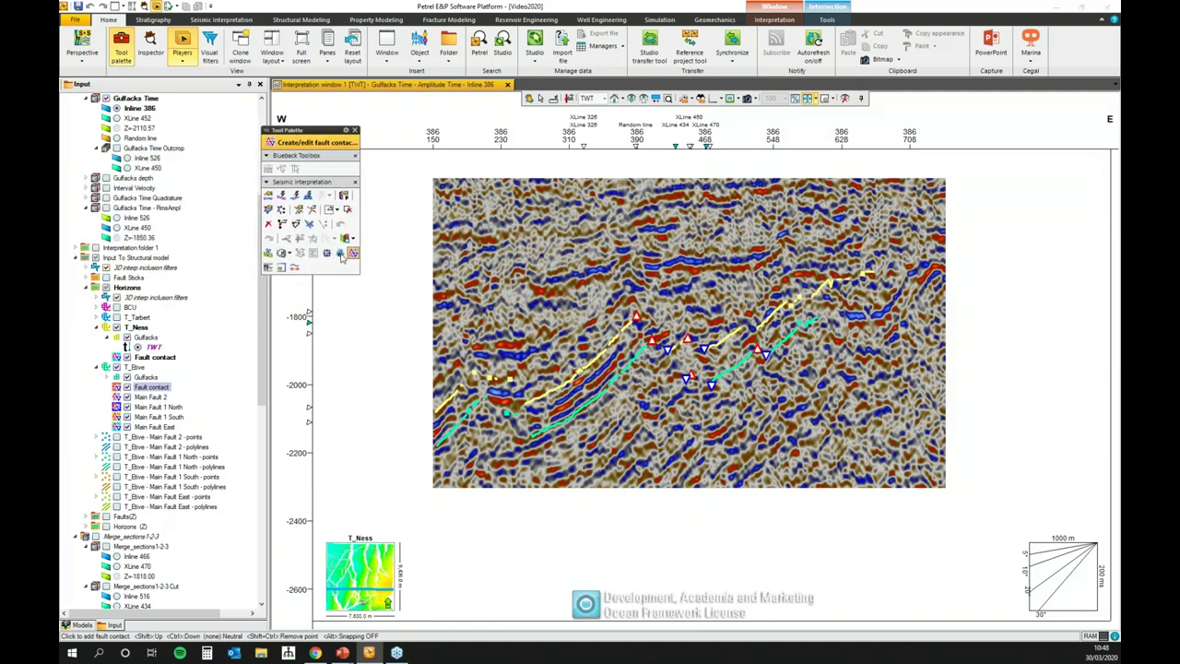
{"action": "left_click", "coordinate": [328, 253]}
{"action": "left_click_drag", "start_coordinate": [671, 366], "coordinate": [491, 225]}
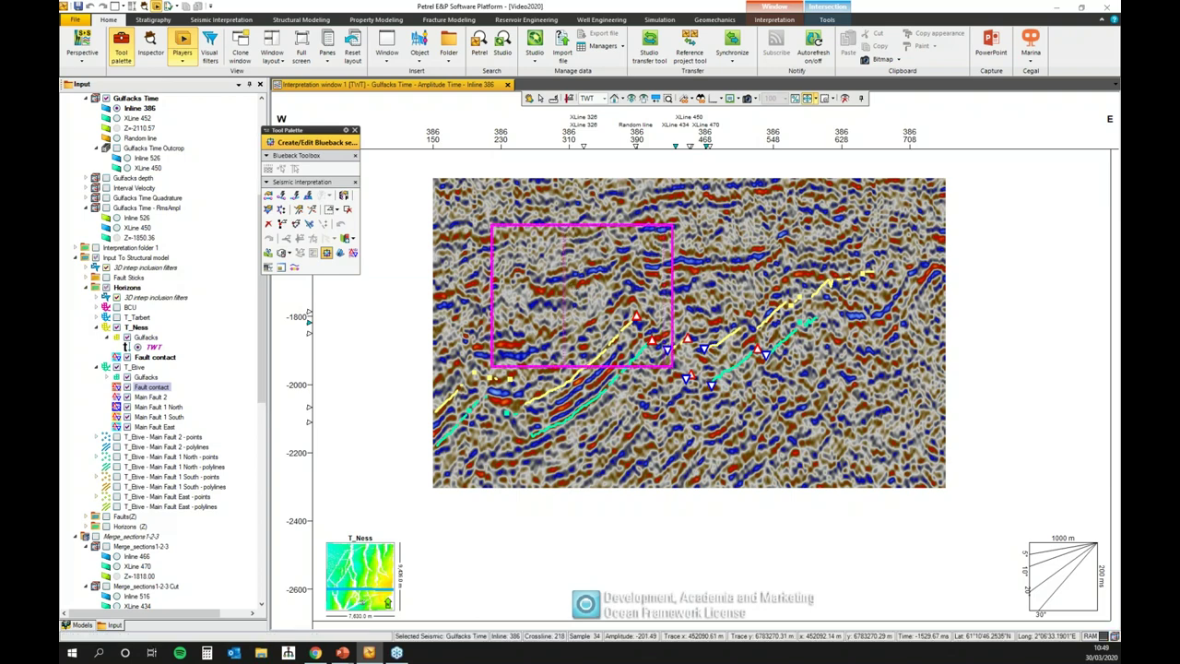
{"action": "right_click", "coordinate": [561, 226]}
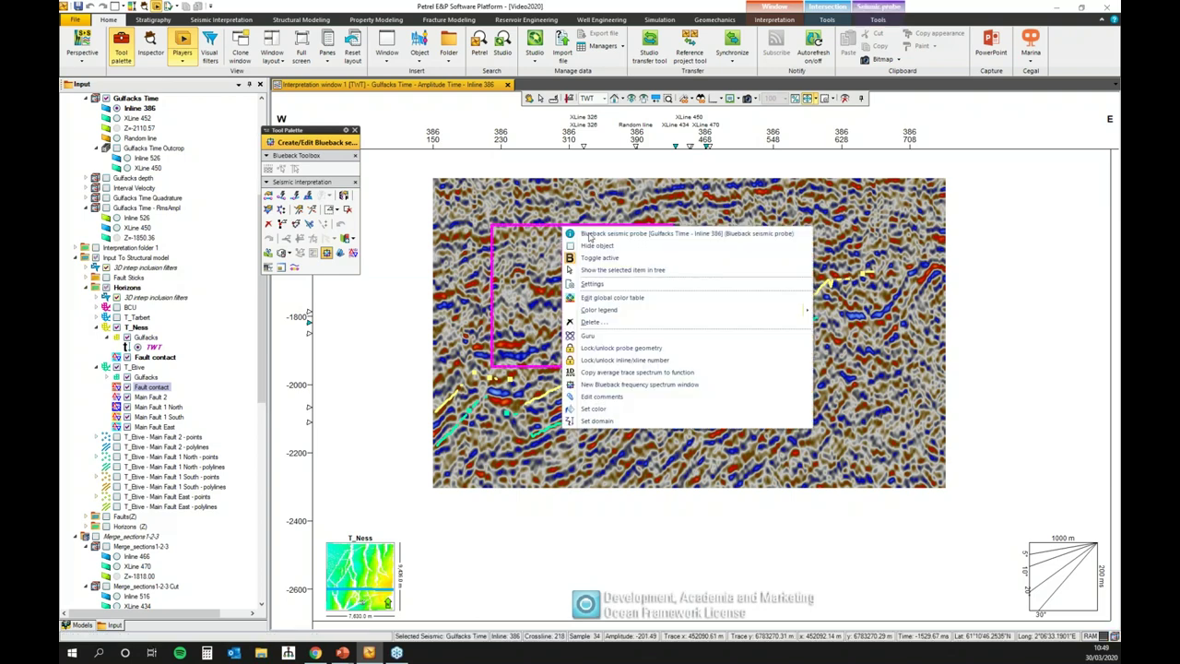
Open the probe's frequency spectrum tiled beside the section and move the probe to the centre
{"action": "left_click", "coordinate": [630, 386]}
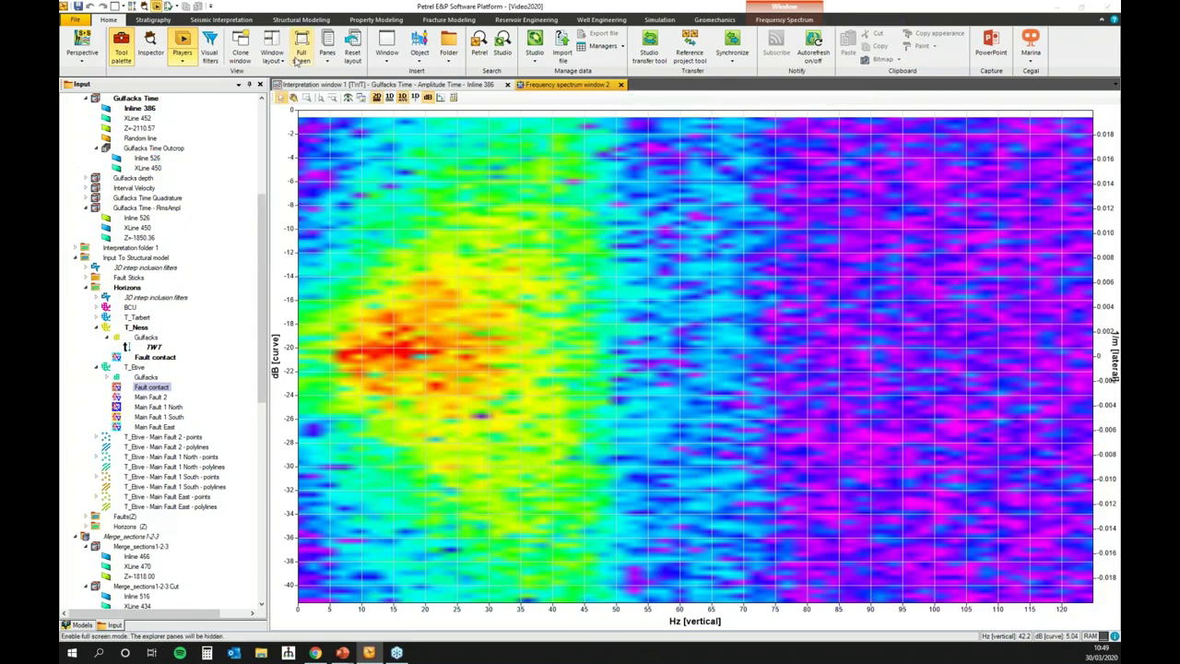
{"action": "left_click", "coordinate": [271, 56]}
{"action": "left_click", "coordinate": [298, 105]}
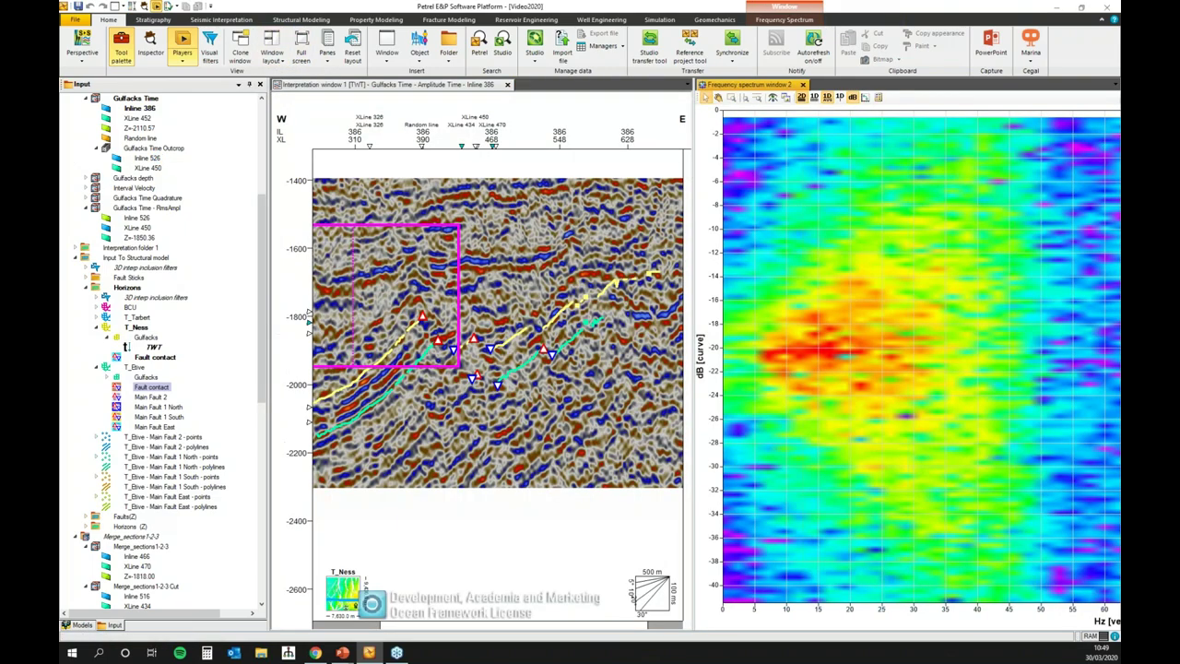
{"action": "left_click", "coordinate": [445, 229]}
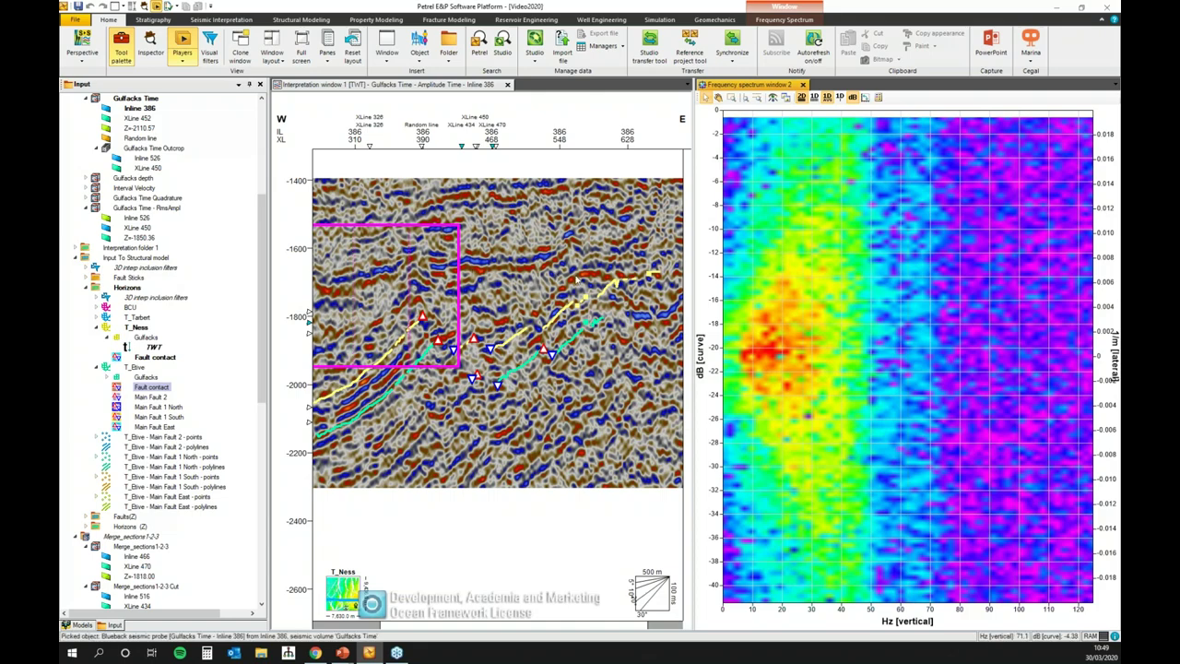
{"action": "left_click_drag", "start_coordinate": [400, 249], "coordinate": [399, 283]}
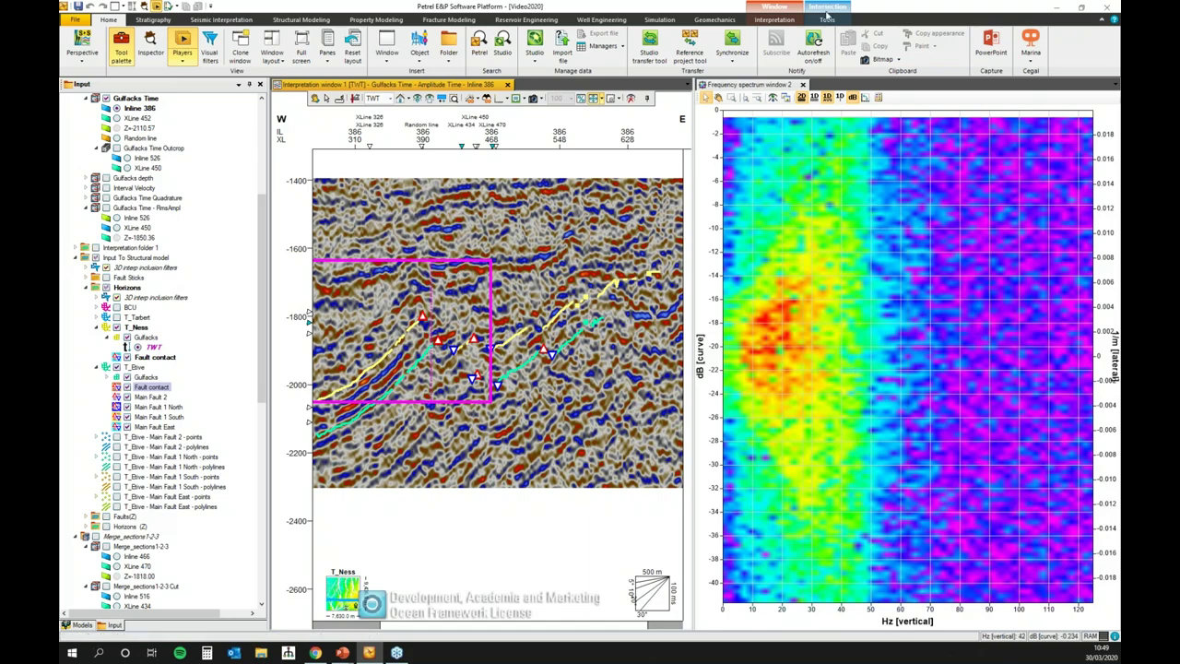
Switch the spectrum to a 1D dB-versus-Hz curve and sample it at four spots on the section
{"action": "left_click", "coordinate": [814, 97]}
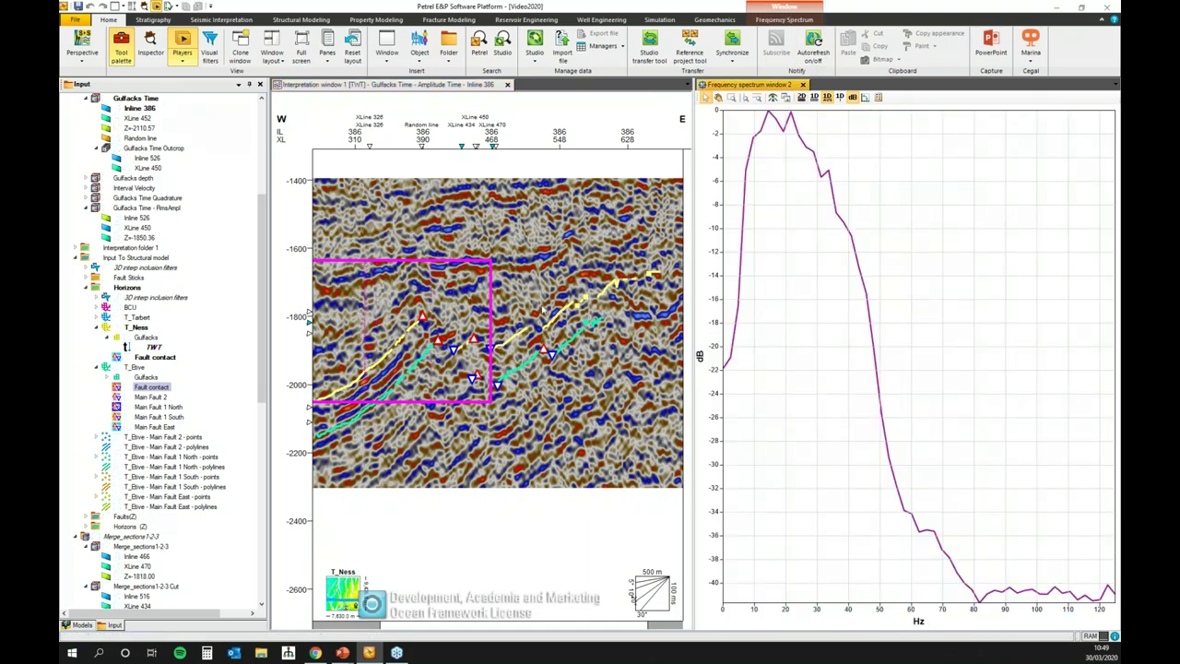
{"action": "left_click", "coordinate": [590, 332]}
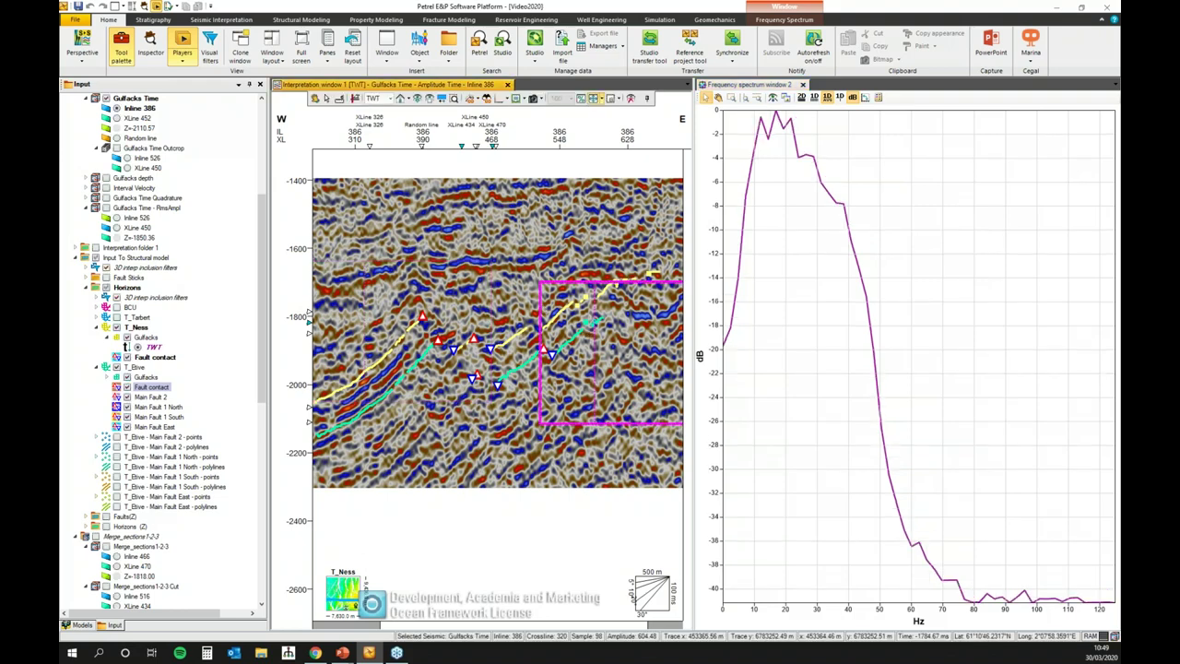
{"action": "left_click", "coordinate": [585, 248]}
{"action": "left_click", "coordinate": [435, 281]}
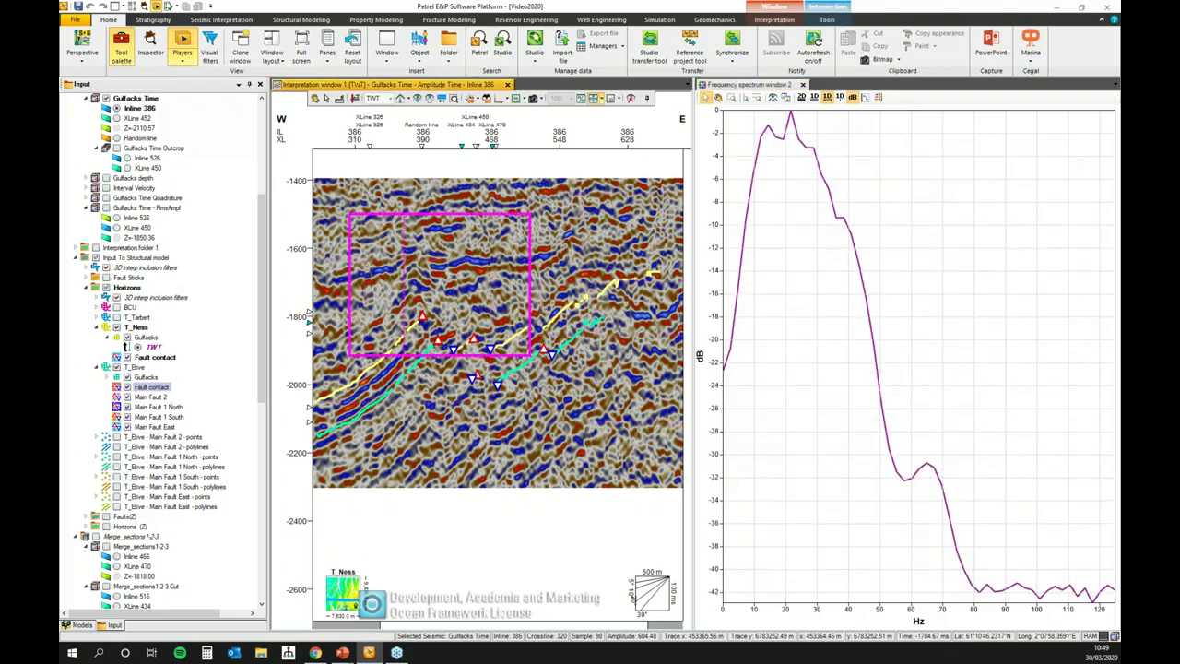
{"action": "left_click", "coordinate": [442, 356]}
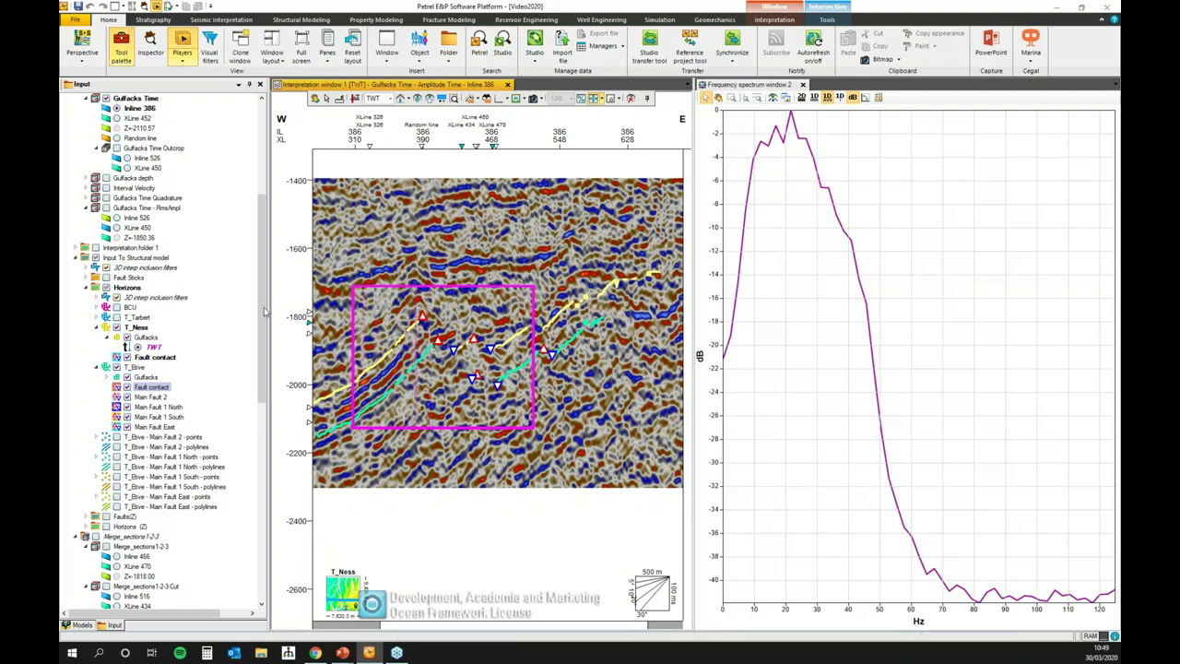
{"action": "left_click_drag", "start_coordinate": [264, 314], "coordinate": [262, 518]}
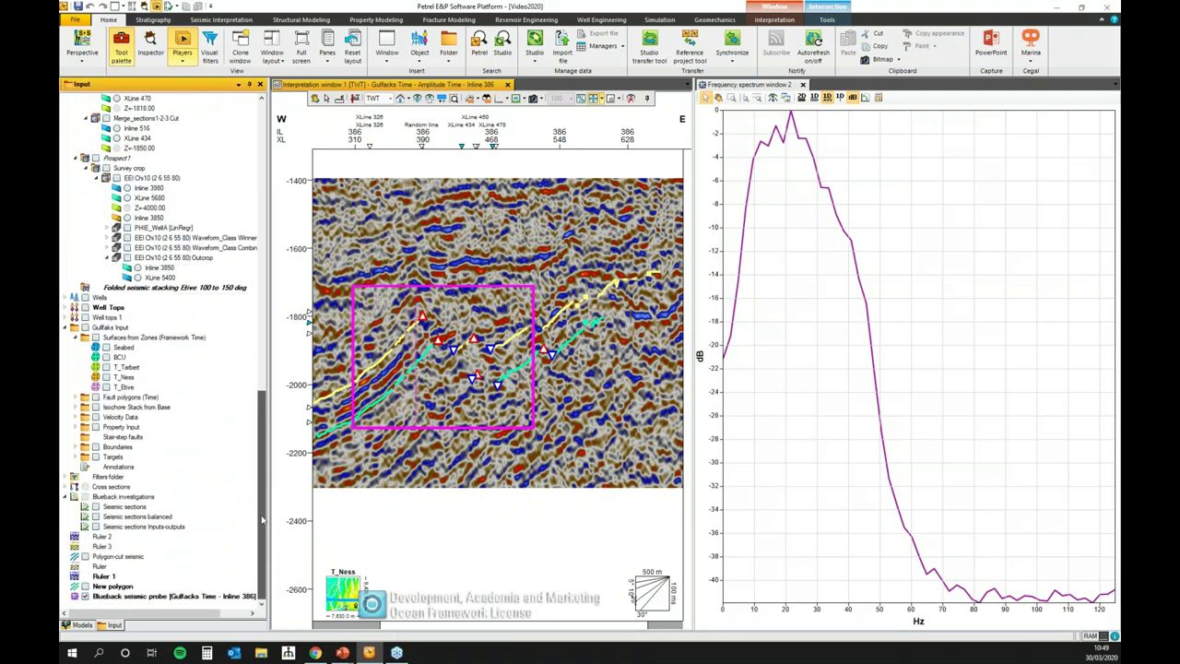
Set the probe to compute its spectrum from Gulfacks Time - RmsAmpl and apply
{"action": "left_click", "coordinate": [182, 596]}
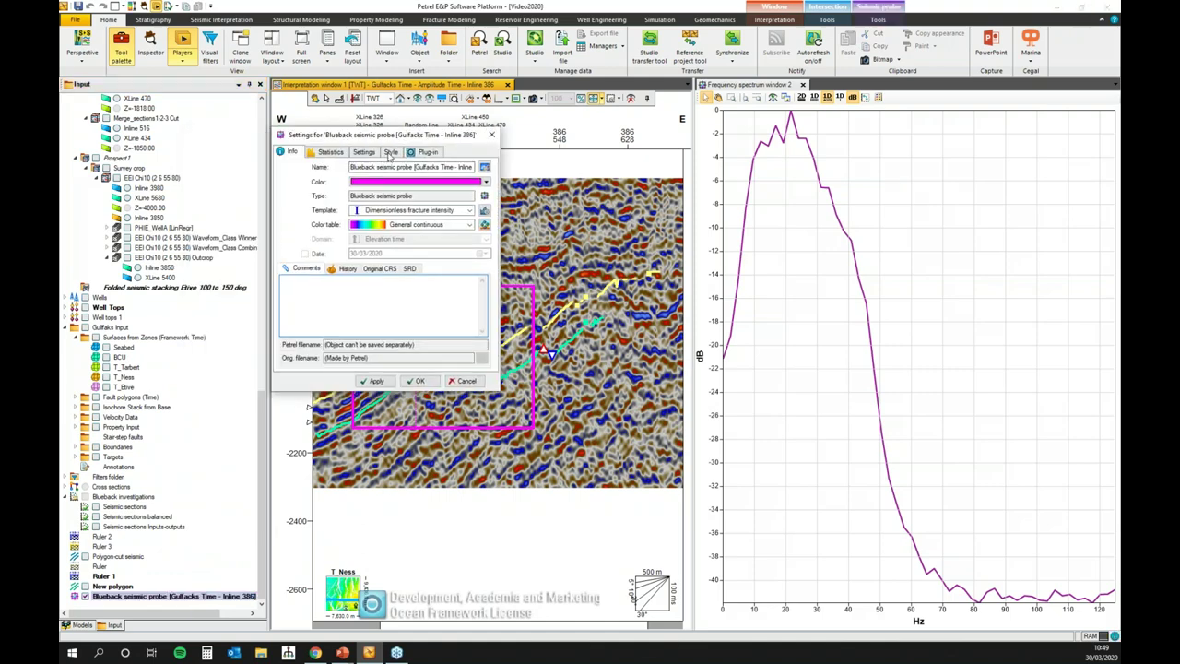
{"action": "left_click", "coordinate": [389, 152]}
{"action": "left_click", "coordinate": [363, 152]}
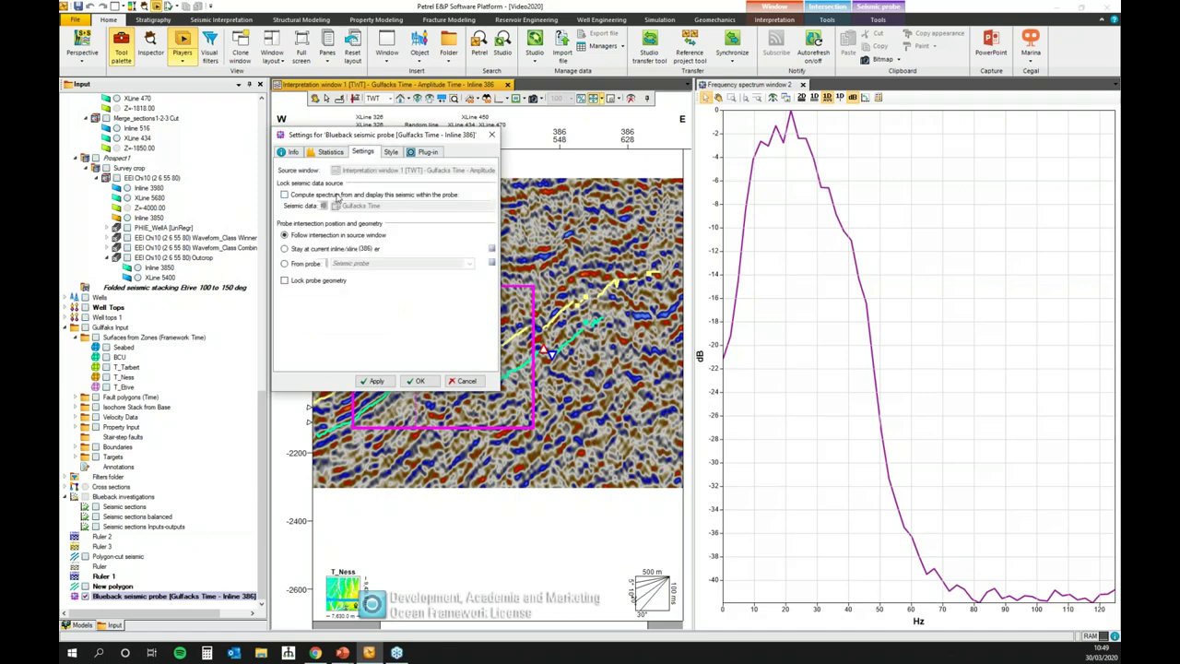
{"action": "left_click", "coordinate": [284, 194]}
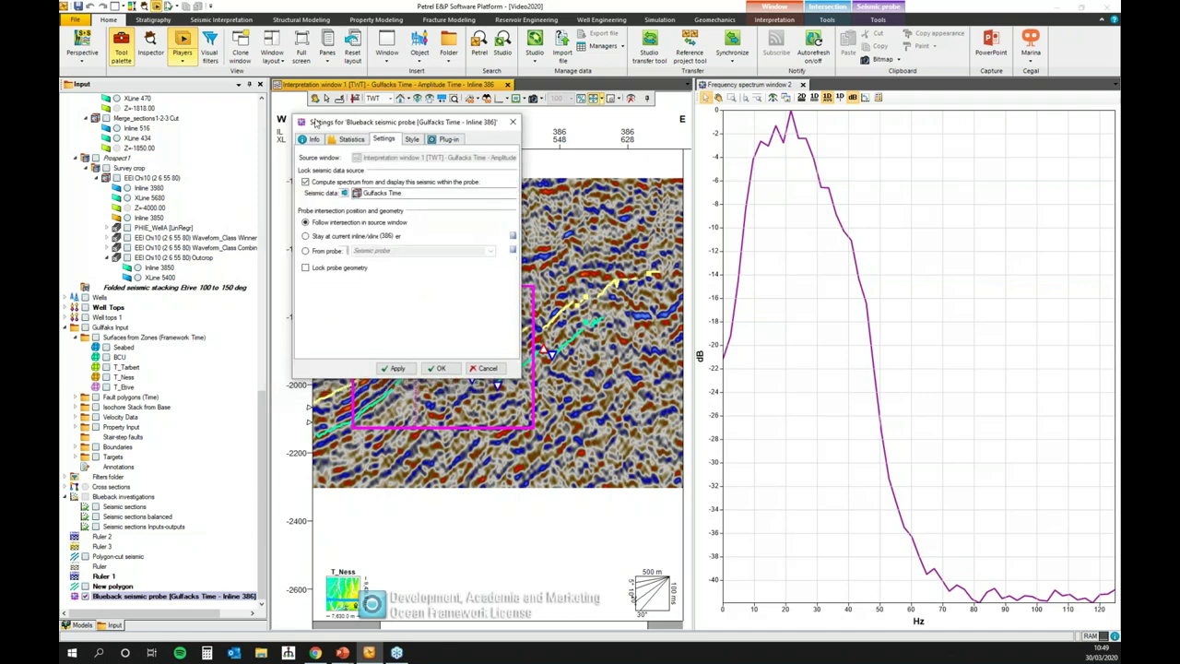
{"action": "left_click_drag", "start_coordinate": [307, 133], "coordinate": [329, 118]}
{"action": "left_click_drag", "start_coordinate": [262, 394], "coordinate": [263, 107]}
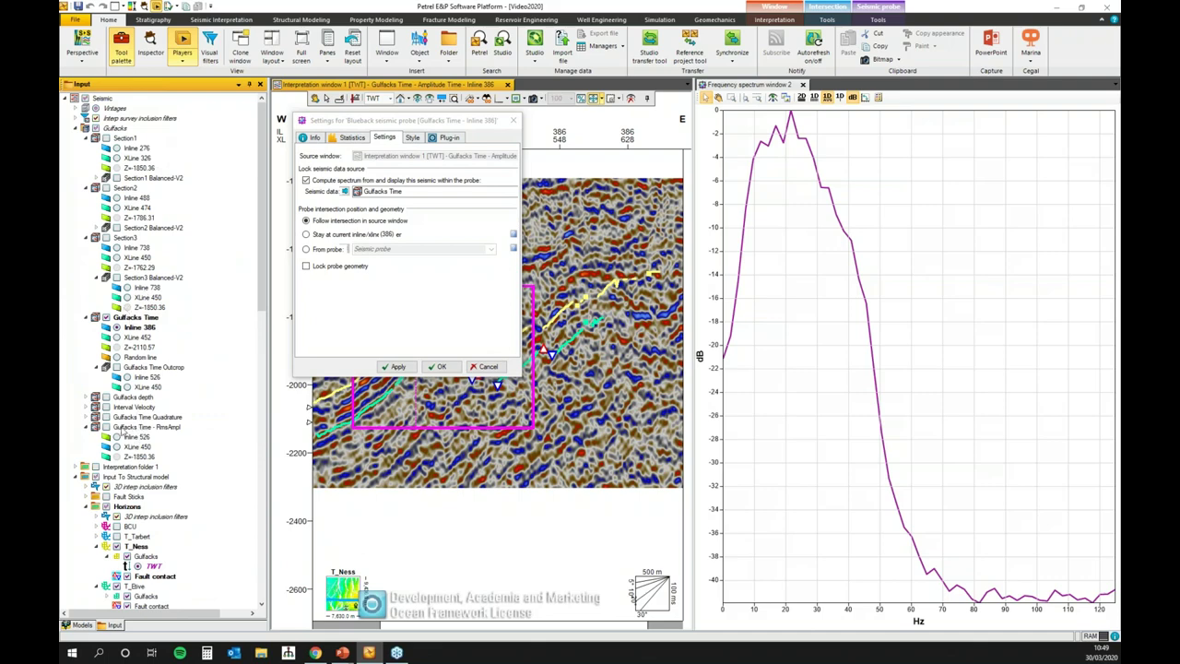
{"action": "left_click", "coordinate": [129, 428]}
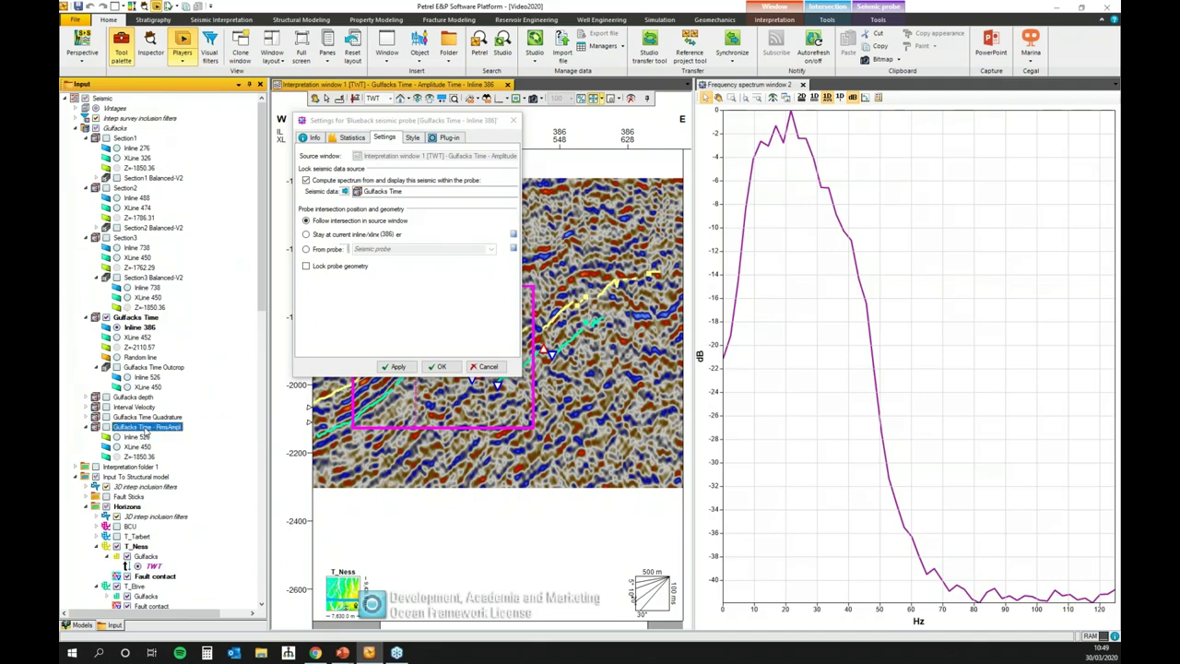
{"action": "left_click", "coordinate": [345, 192]}
{"action": "left_click", "coordinate": [396, 366]}
Move the settings dialog aside and reposition the probe on the upper section
{"action": "left_click_drag", "start_coordinate": [414, 121], "coordinate": [885, 175]}
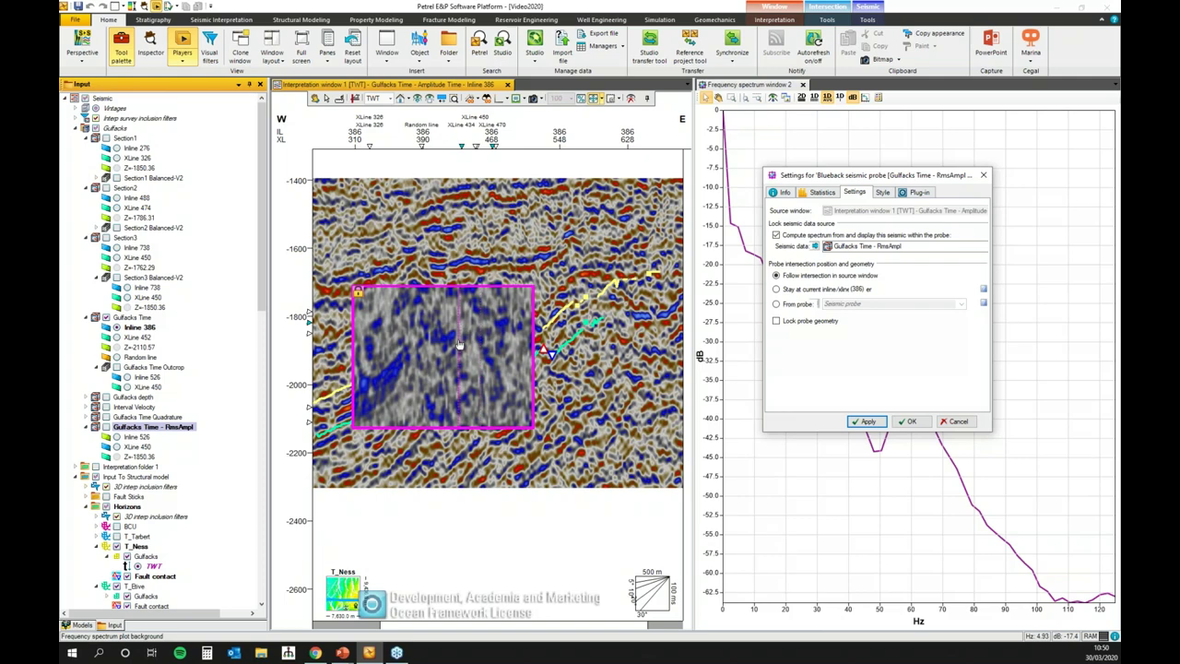
{"action": "left_click", "coordinate": [459, 344]}
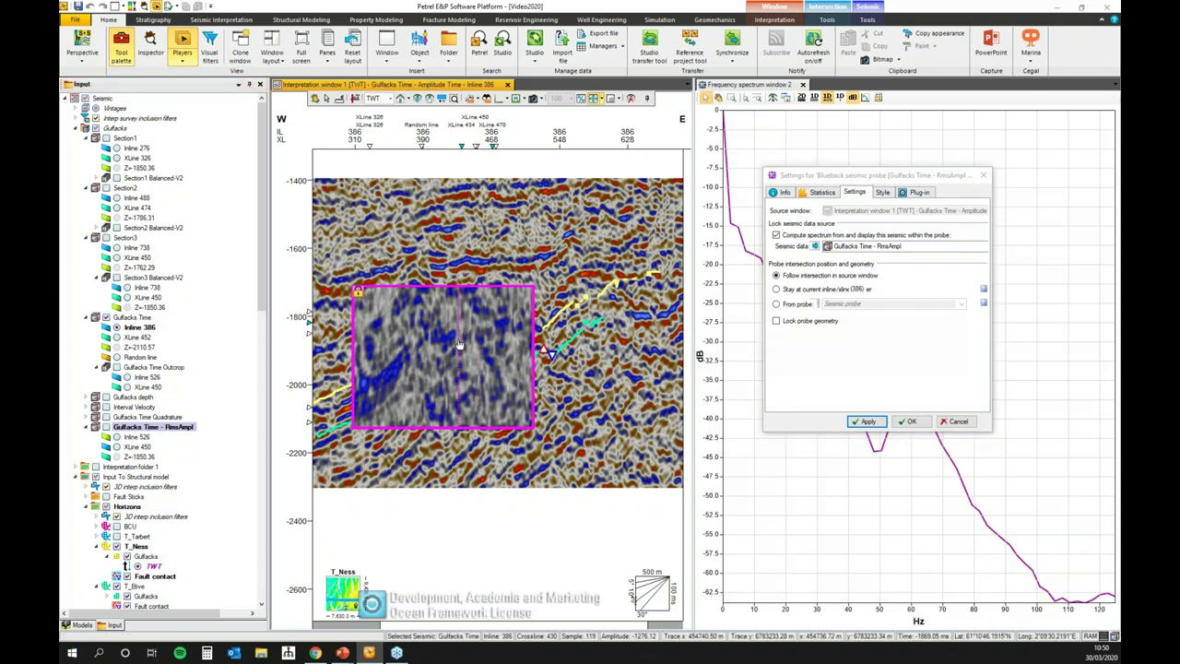
{"action": "left_click_drag", "start_coordinate": [459, 345], "coordinate": [580, 283]}
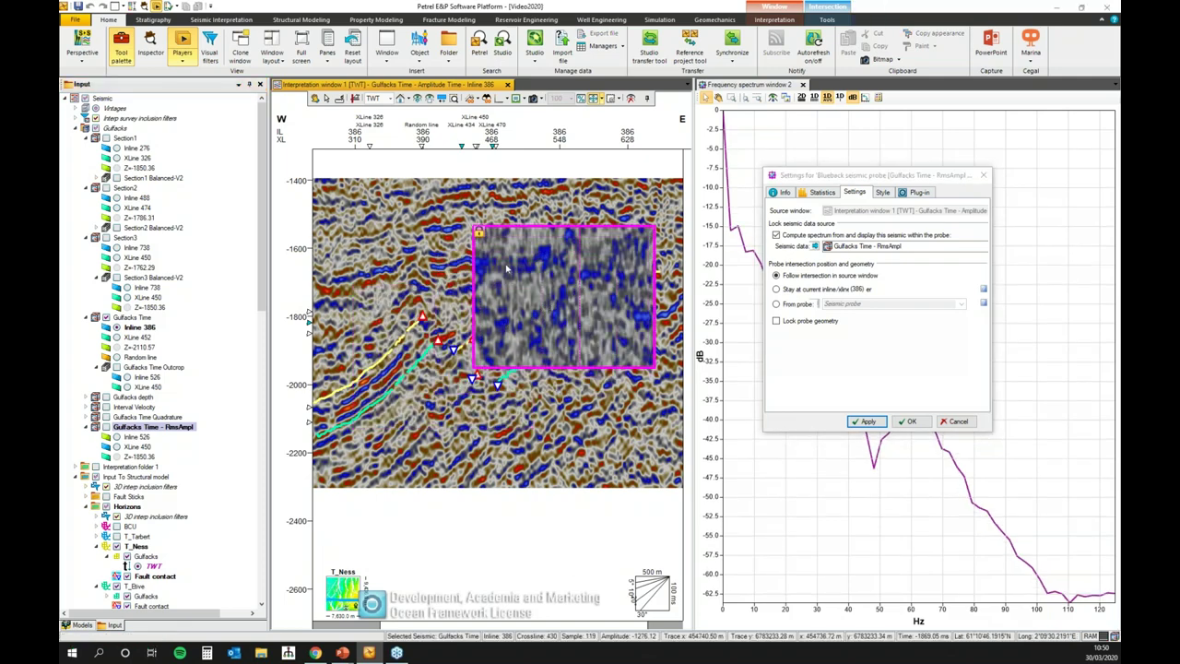
{"action": "left_click", "coordinate": [420, 267]}
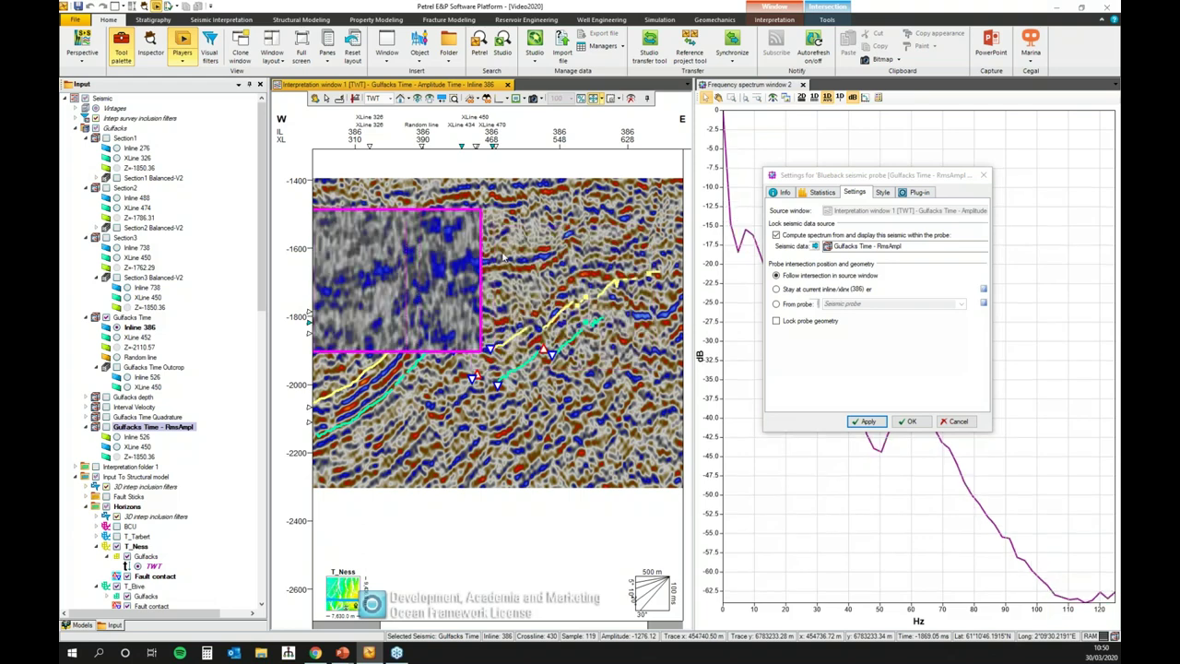
{"action": "left_click_drag", "start_coordinate": [502, 257], "coordinate": [604, 267]}
Adjust the RmsAmpl overlay's transparency in the Style options and apply it
{"action": "left_click", "coordinate": [883, 192]}
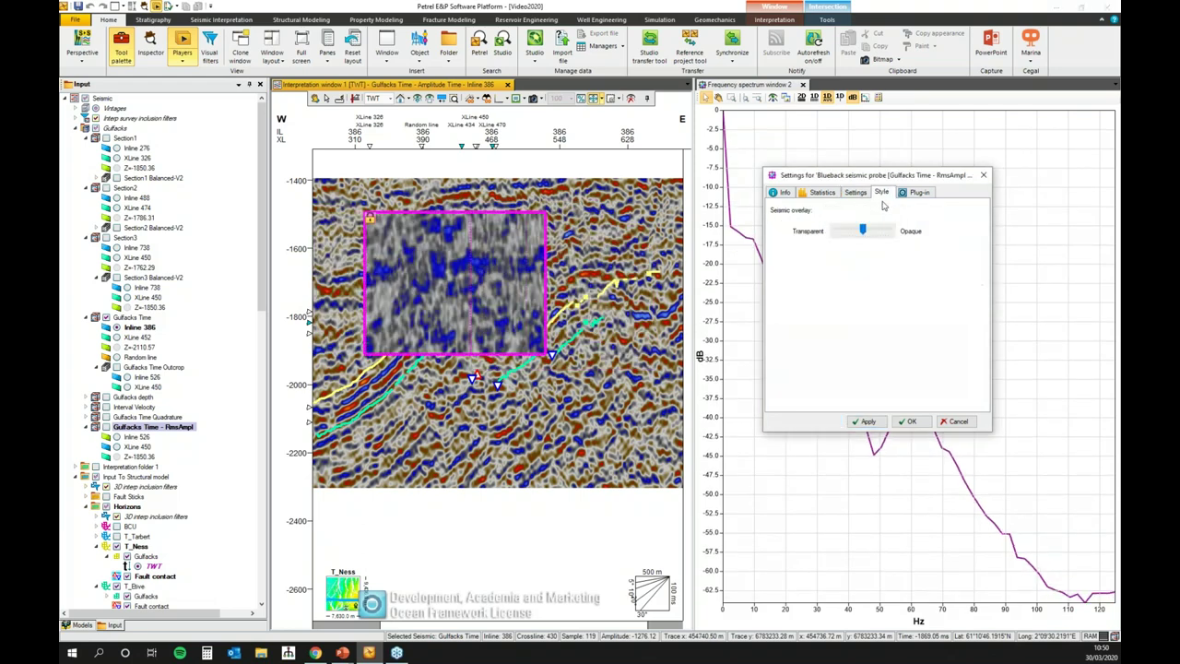
{"action": "left_click_drag", "start_coordinate": [863, 229], "coordinate": [845, 233]}
{"action": "left_click", "coordinate": [866, 421]}
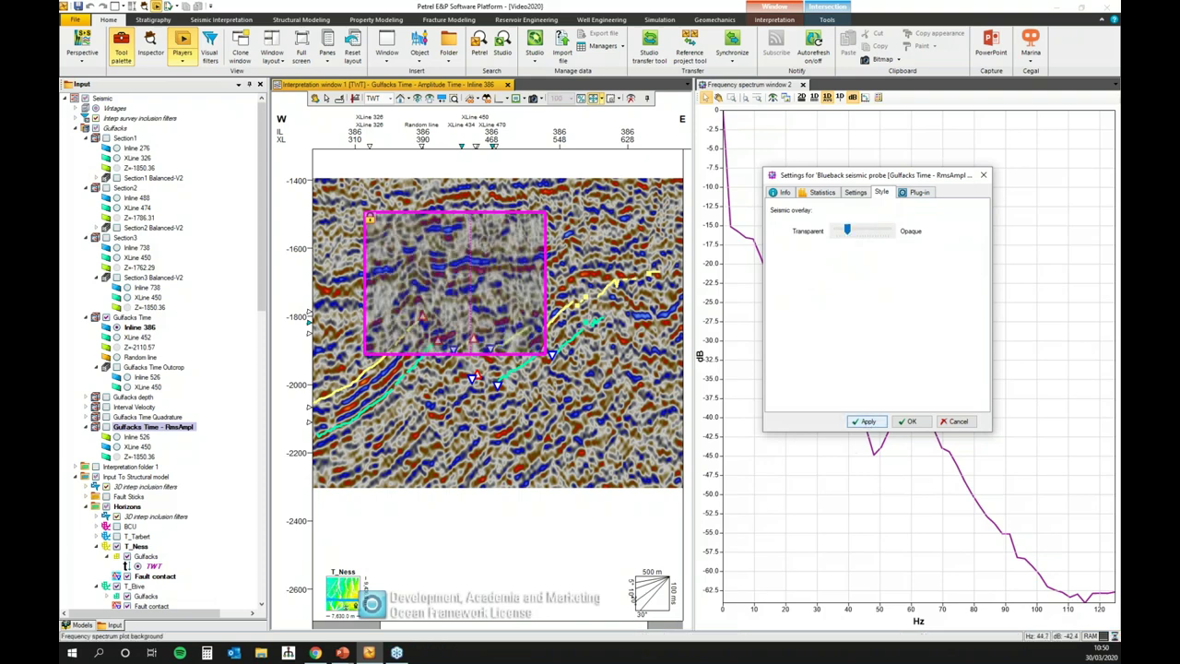
{"action": "left_click_drag", "start_coordinate": [848, 231], "coordinate": [857, 230]}
{"action": "left_click", "coordinate": [868, 422]}
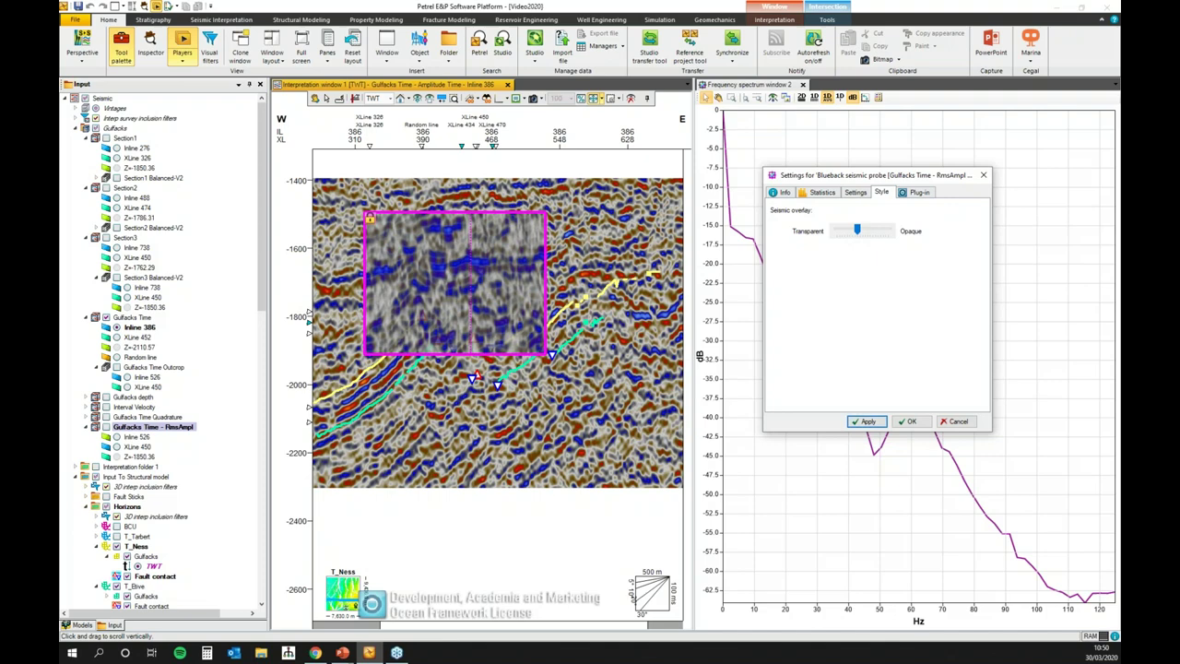
Shift the probe right, then back down-left, and close the probe settings
{"action": "left_click", "coordinate": [542, 295]}
{"action": "left_click_drag", "start_coordinate": [596, 293], "coordinate": [645, 287]}
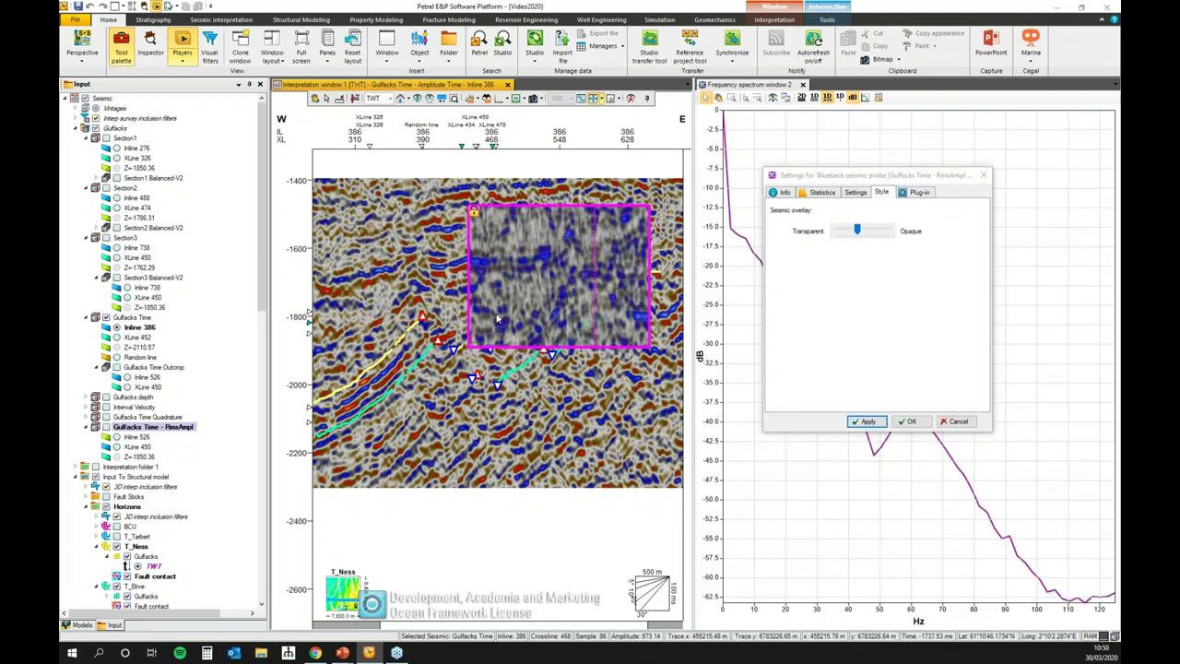
{"action": "left_click_drag", "start_coordinate": [498, 318], "coordinate": [396, 346]}
{"action": "left_click", "coordinate": [957, 422]}
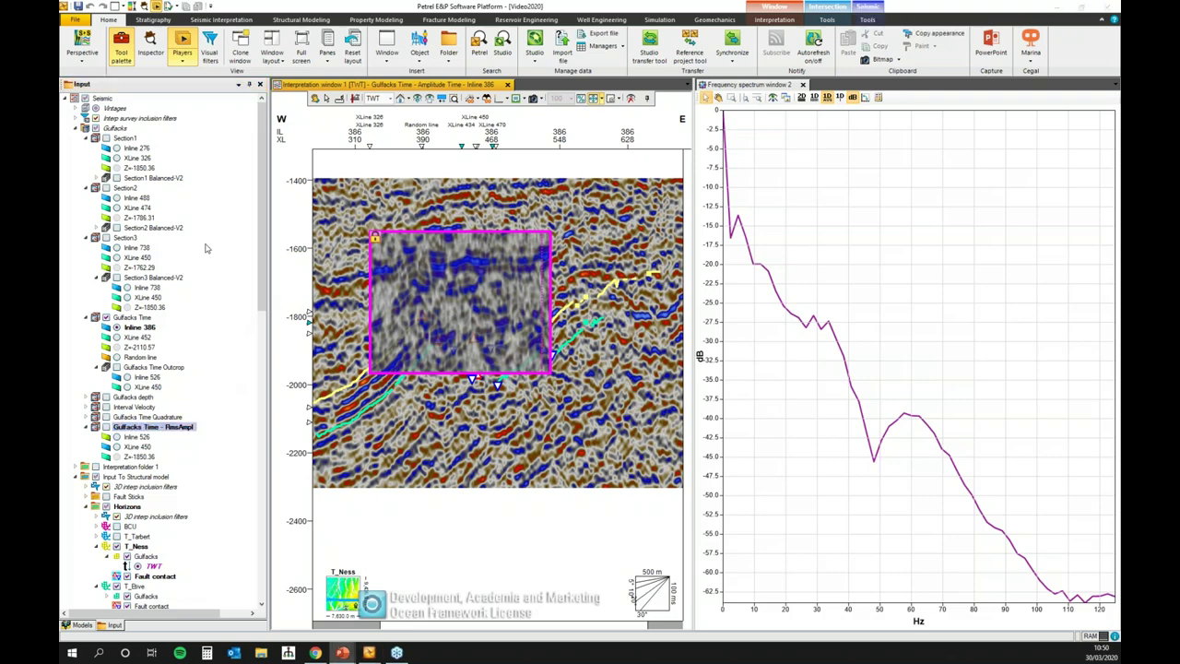
{"action": "left_click_drag", "start_coordinate": [264, 269], "coordinate": [263, 571]}
Hide the seismic probe, close the Frequency spectrum, and search the Blueback Toolbox for 'out'
{"action": "left_click", "coordinate": [85, 596]}
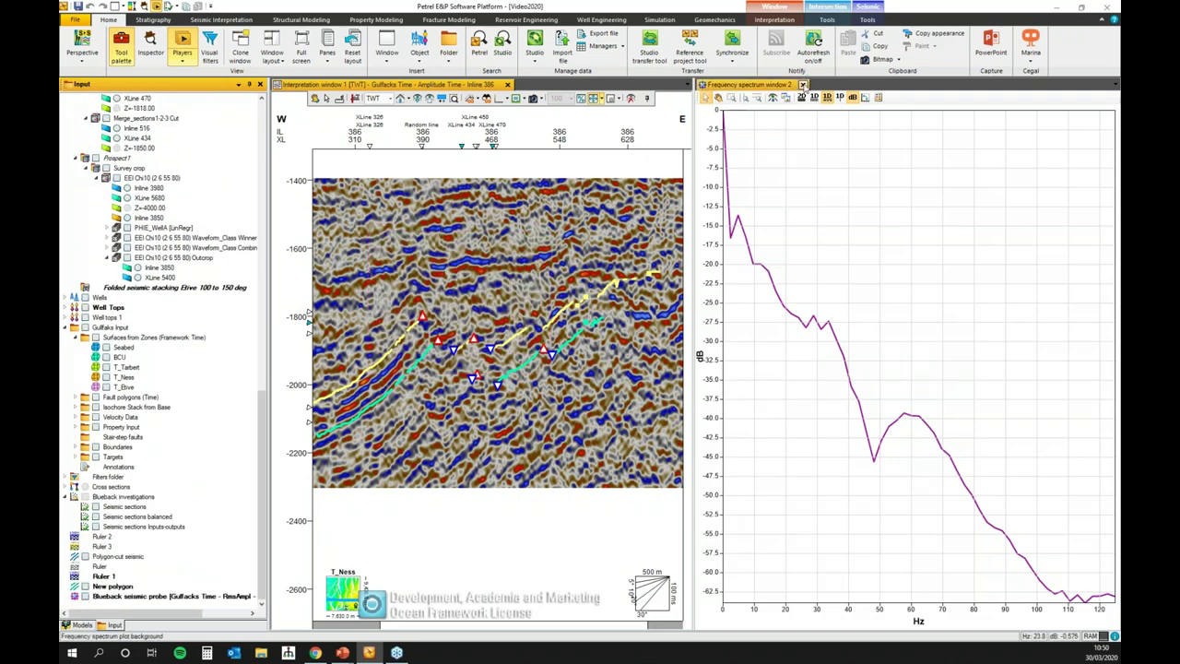
{"action": "left_click", "coordinate": [803, 85]}
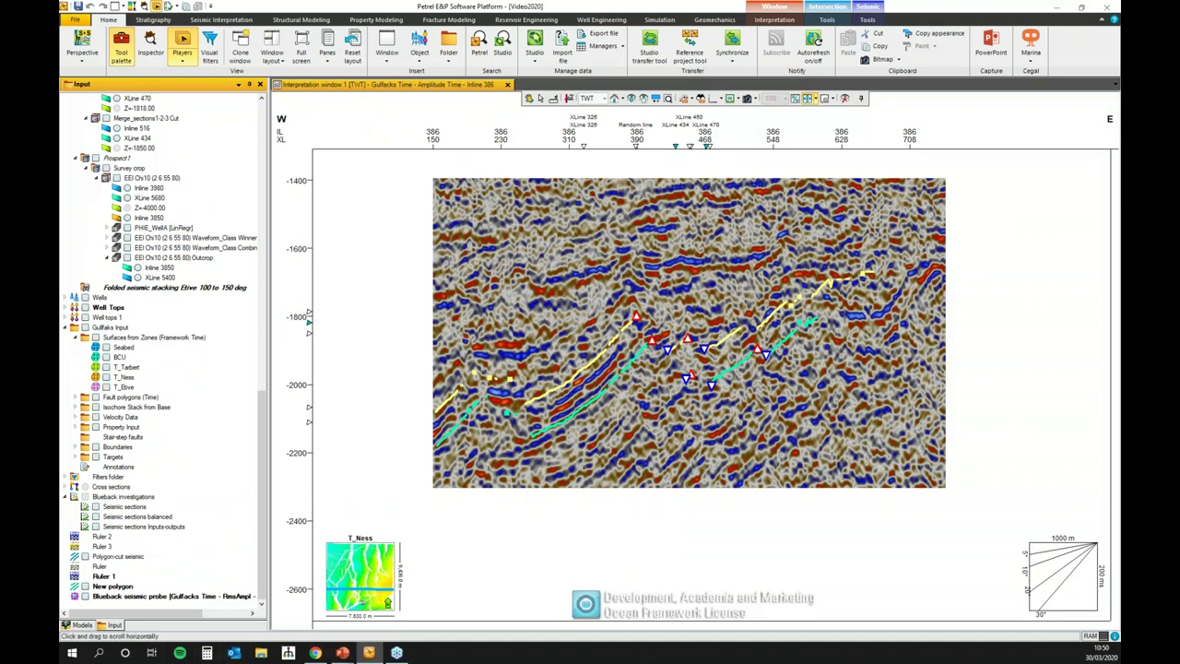
{"action": "left_click", "coordinate": [1031, 48]}
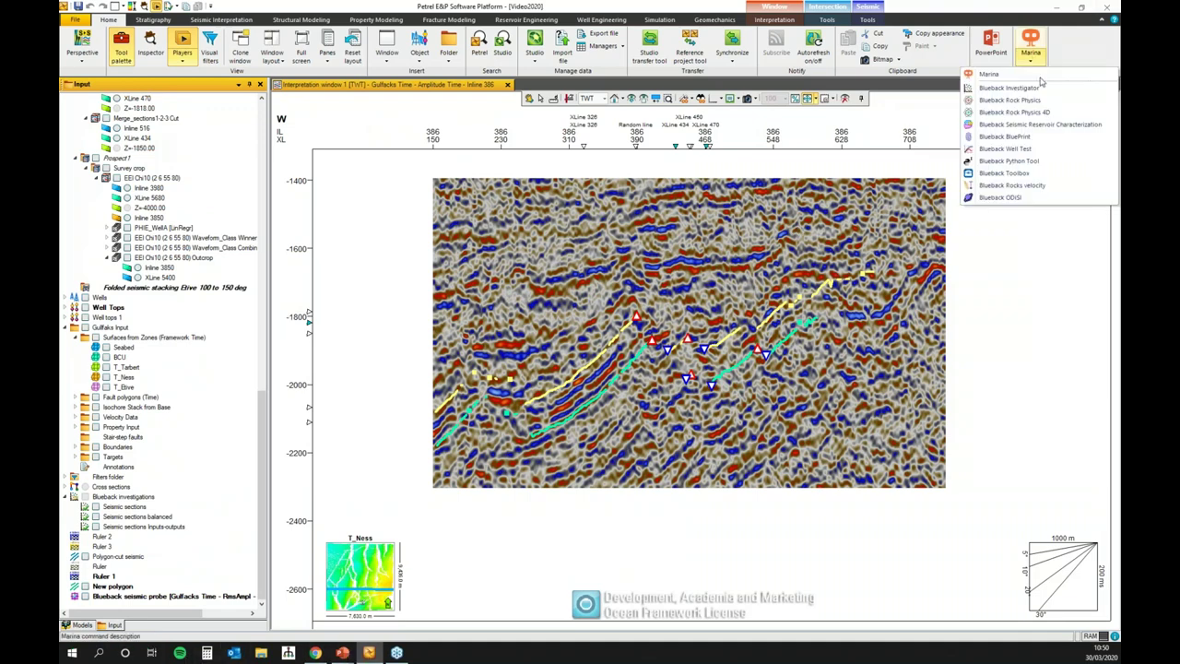
{"action": "left_click", "coordinate": [1024, 174]}
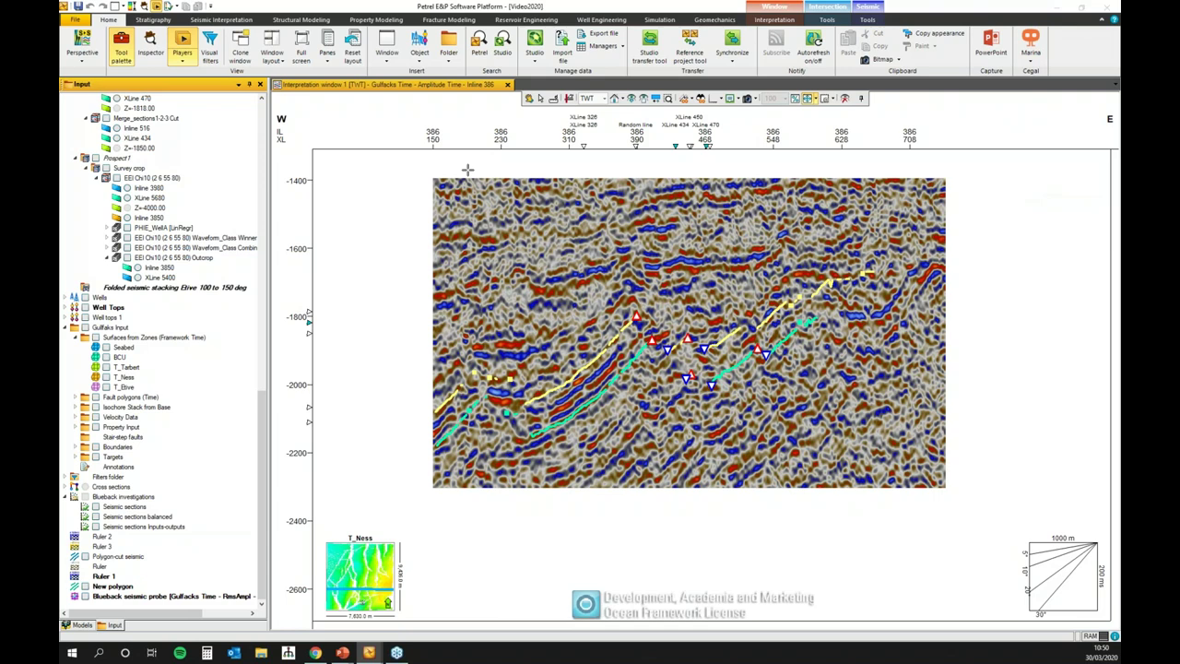
{"action": "type", "text": "out"}
Run the 6 ms Outcrop attribute on Gulfacks Time and display it on Inline 526
{"action": "left_click", "coordinate": [492, 190]}
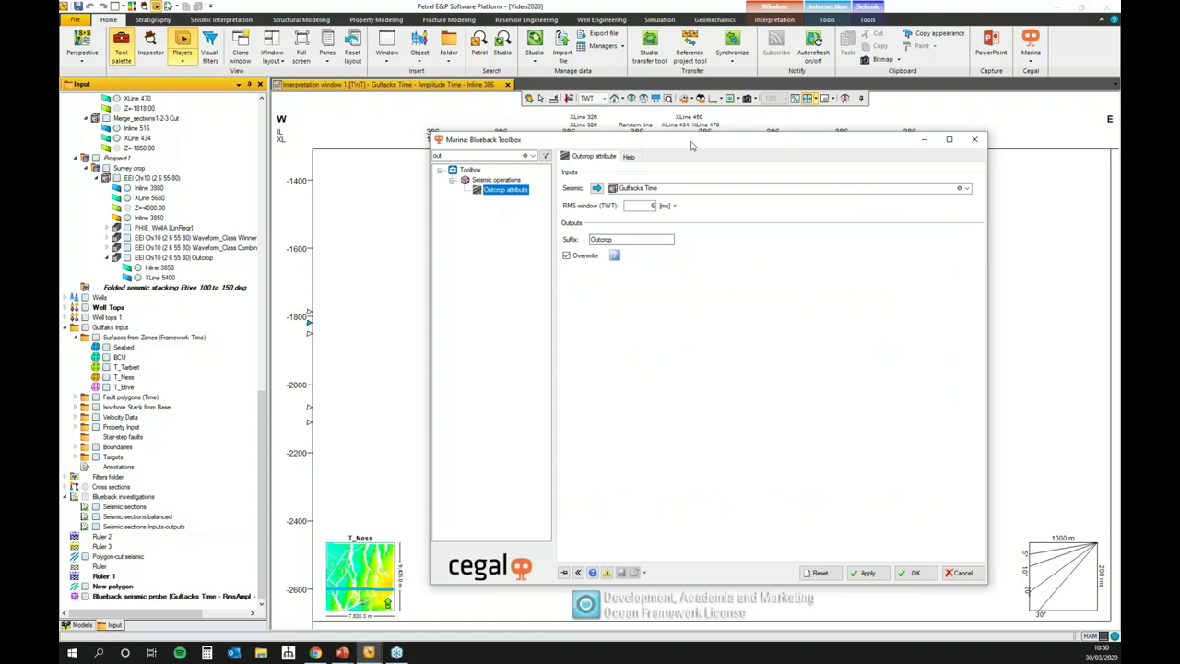
{"action": "left_click_drag", "start_coordinate": [693, 142], "coordinate": [683, 114]}
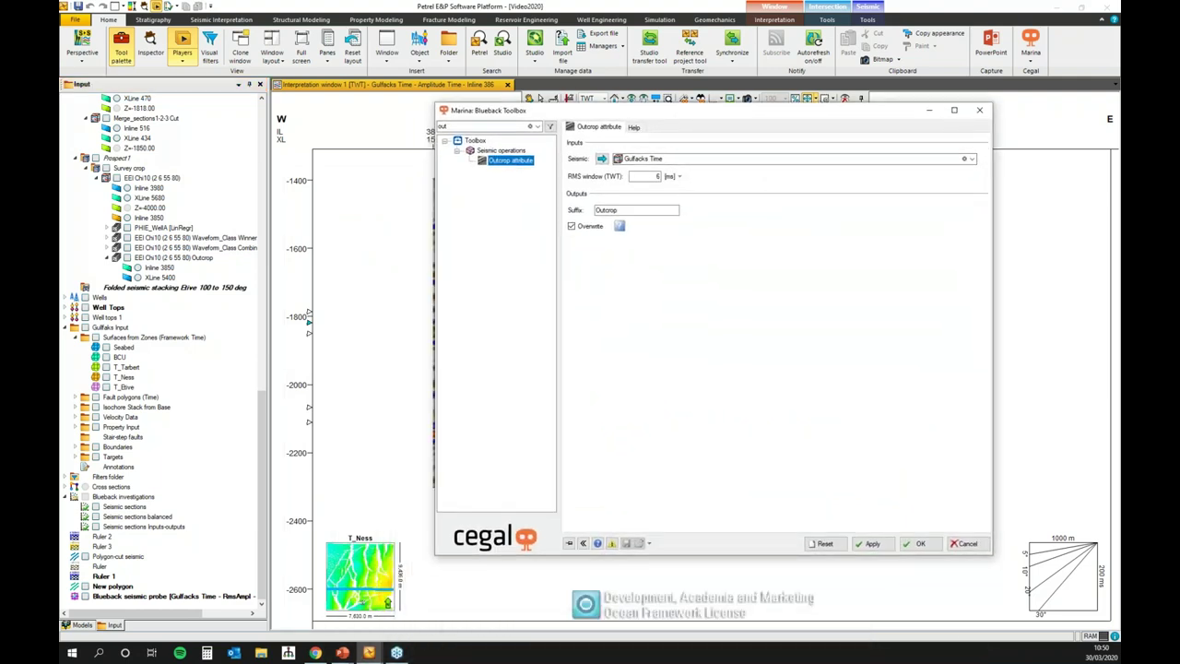
{"action": "left_click_drag", "start_coordinate": [588, 111], "coordinate": [491, 113]}
{"action": "left_click", "coordinate": [777, 546]}
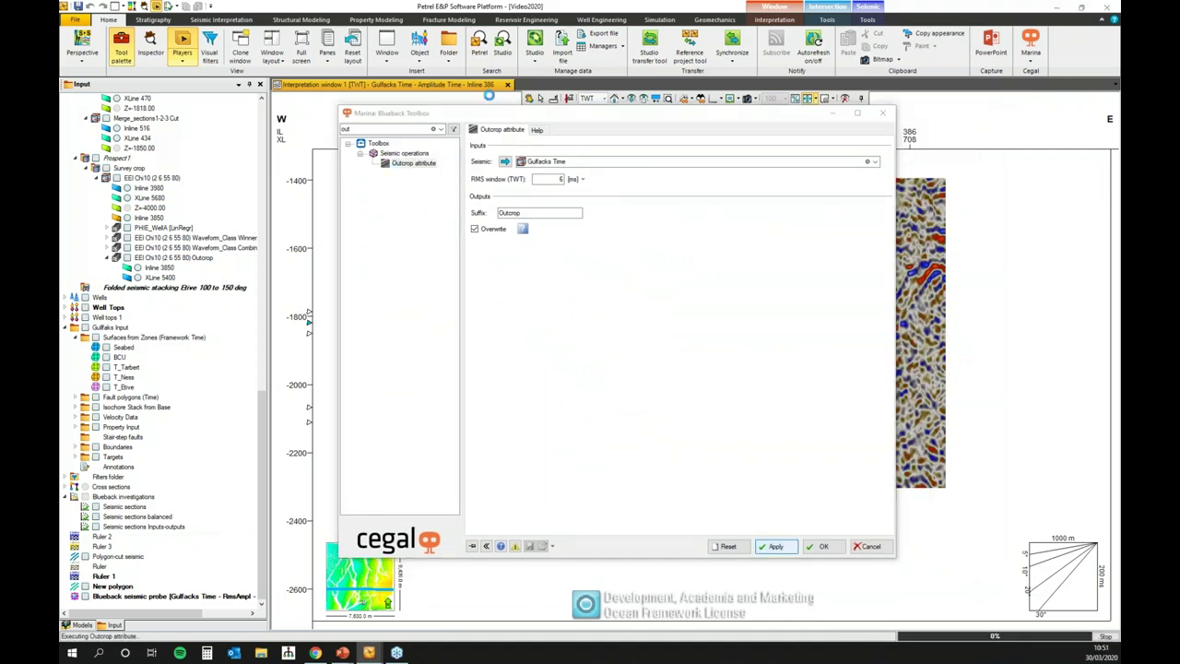
{"action": "left_click_drag", "start_coordinate": [608, 112], "coordinate": [347, 434]}
{"action": "scroll", "coordinate": [270, 339], "scroll_direction": "up", "scroll_amount": 5}
{"action": "scroll", "coordinate": [271, 338], "scroll_direction": "up", "scroll_amount": 10}
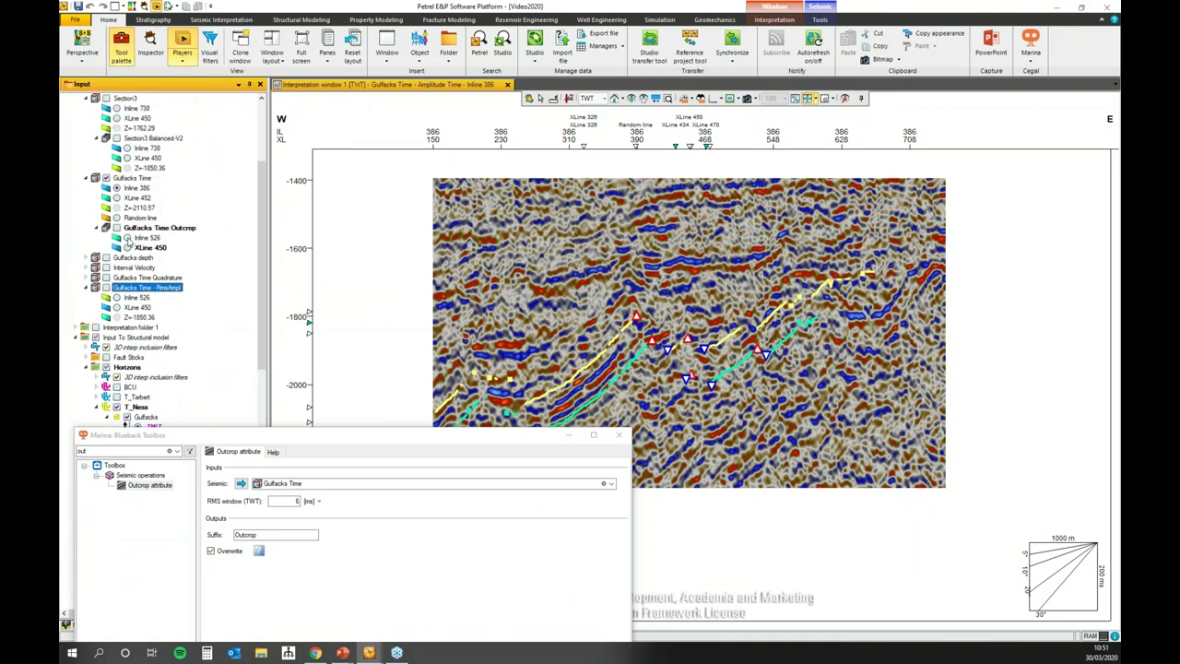
{"action": "left_click", "coordinate": [128, 238]}
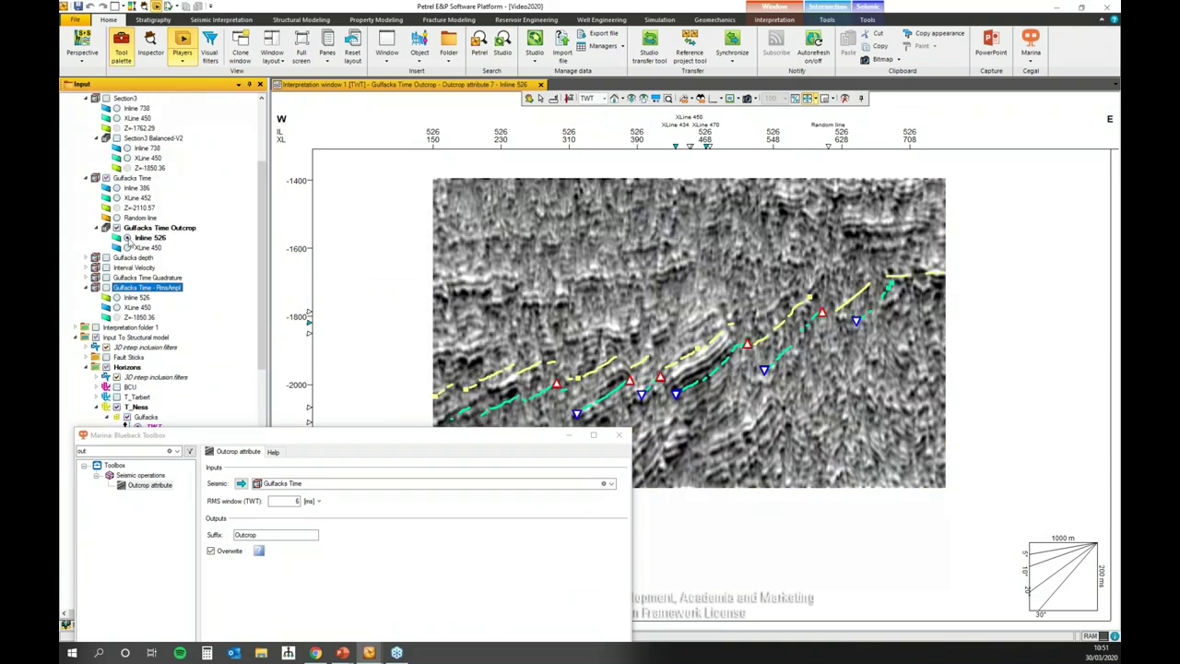
Change the RMS window (TWT) to 12 ms and rerun the Outcrop attribute
{"action": "left_click_drag", "start_coordinate": [312, 443], "coordinate": [228, 349]}
{"action": "double_click", "coordinate": [210, 406]}
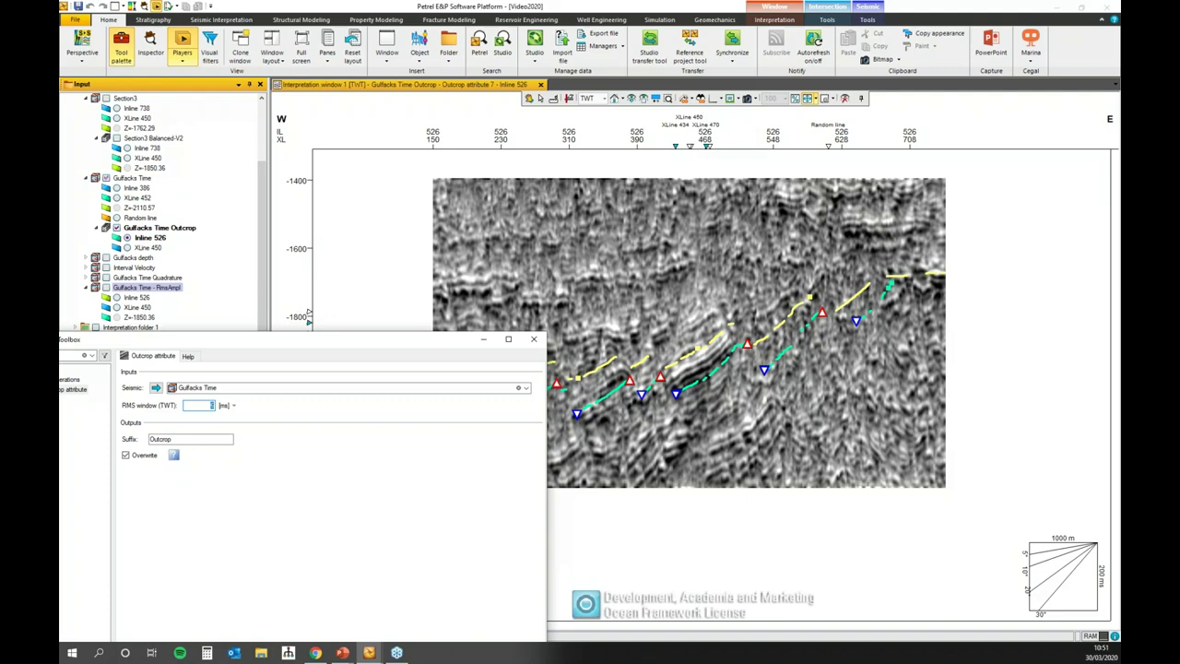
{"action": "type", "text": "12"}
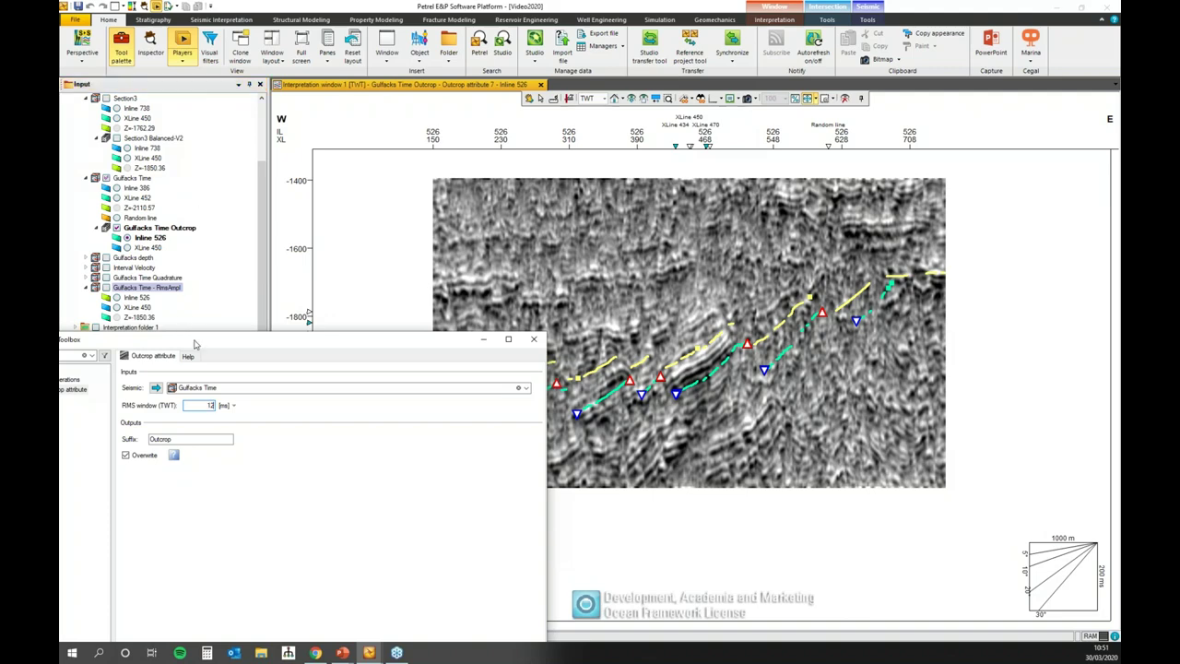
{"action": "left_click_drag", "start_coordinate": [155, 338], "coordinate": [156, 164]}
{"action": "left_click", "coordinate": [386, 591]}
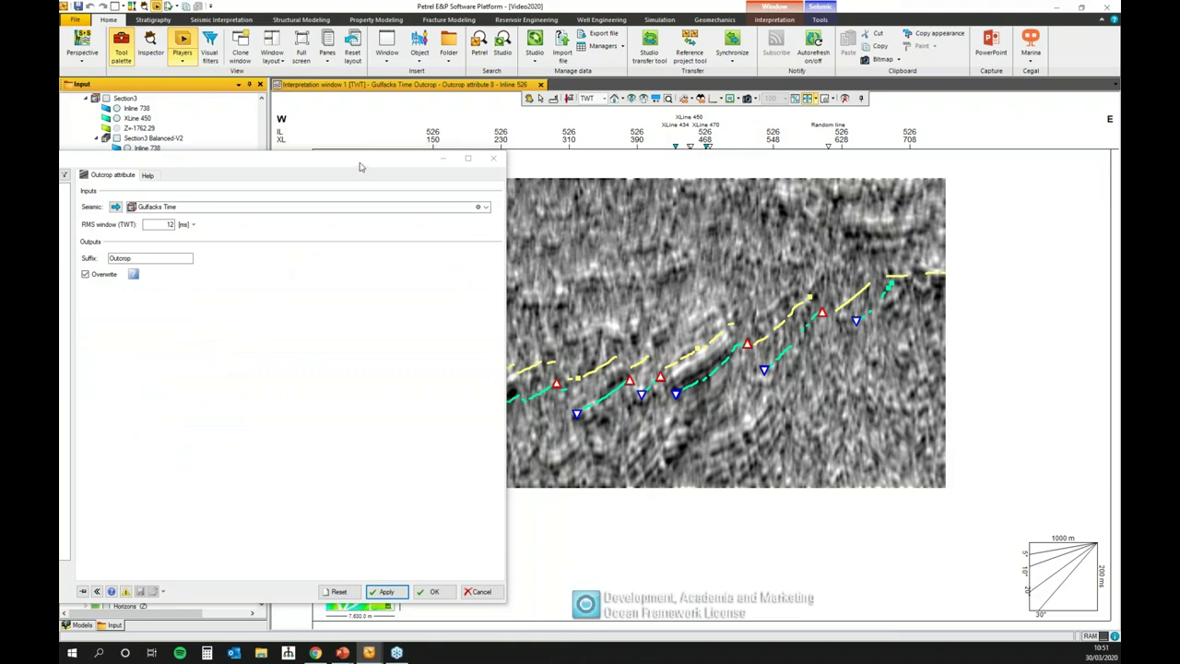
Show the Outcrop Attribute help page in an enlarged toolbox window
{"action": "left_click_drag", "start_coordinate": [360, 168], "coordinate": [697, 146]}
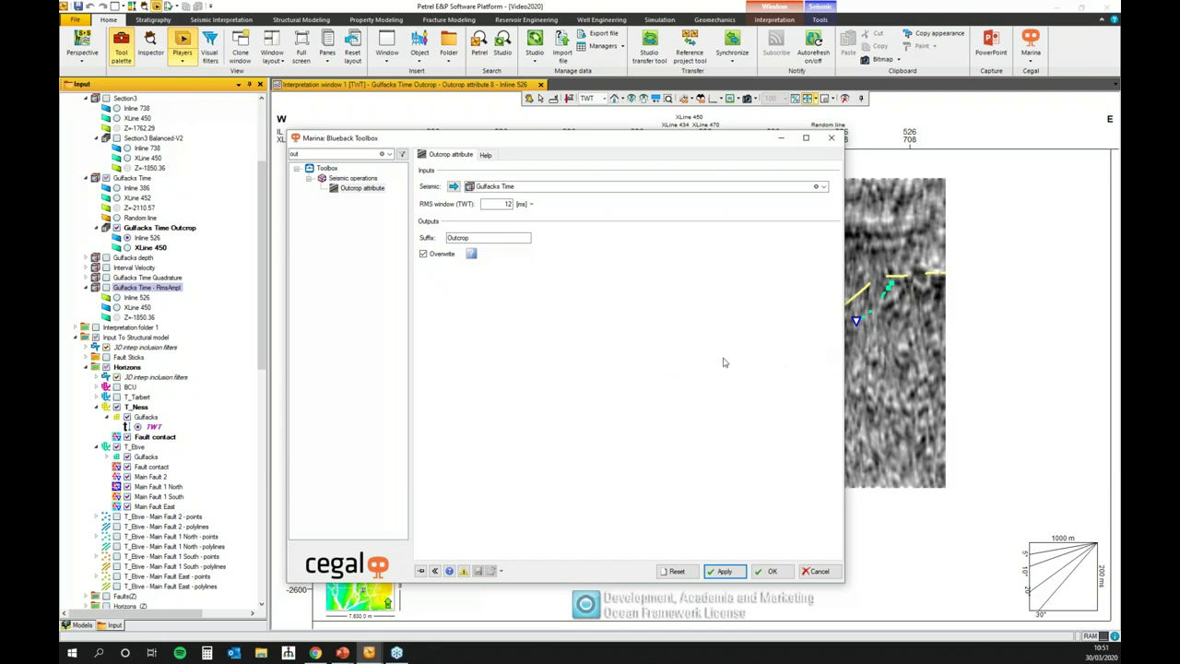
{"action": "left_click", "coordinate": [485, 155]}
{"action": "left_click_drag", "start_coordinate": [287, 130], "coordinate": [152, 32]}
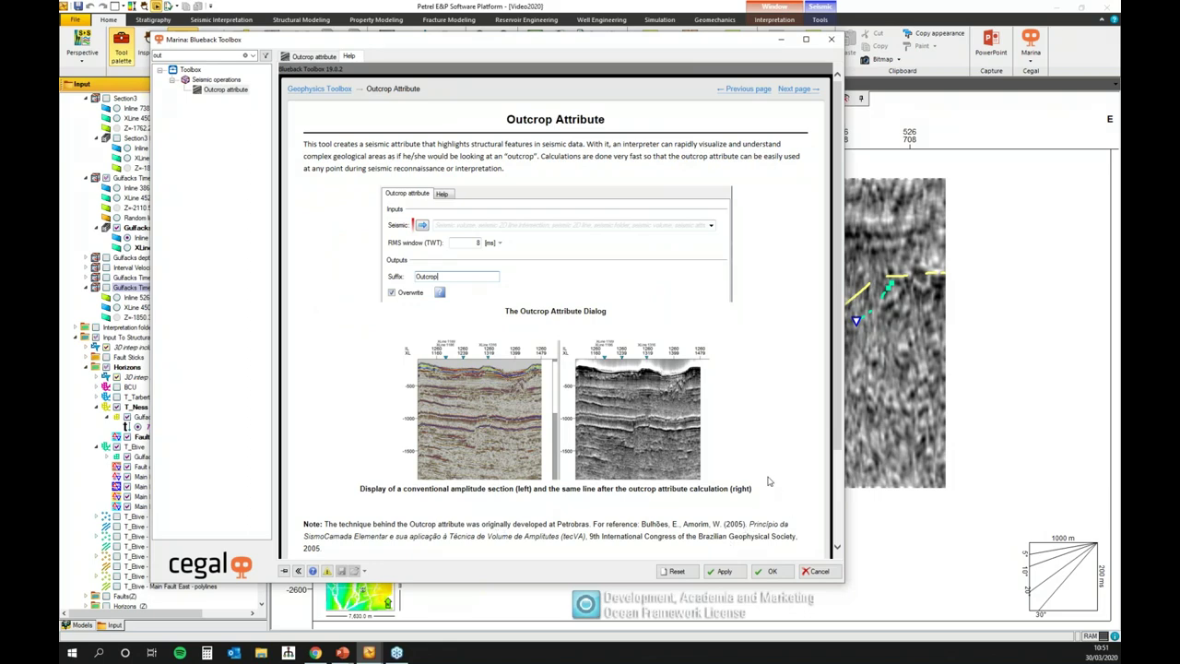
Minimize the toolbox to review the Inline 3850 outcrop section, then switch to the PowerPoint summary slide
{"action": "left_click", "coordinate": [779, 40]}
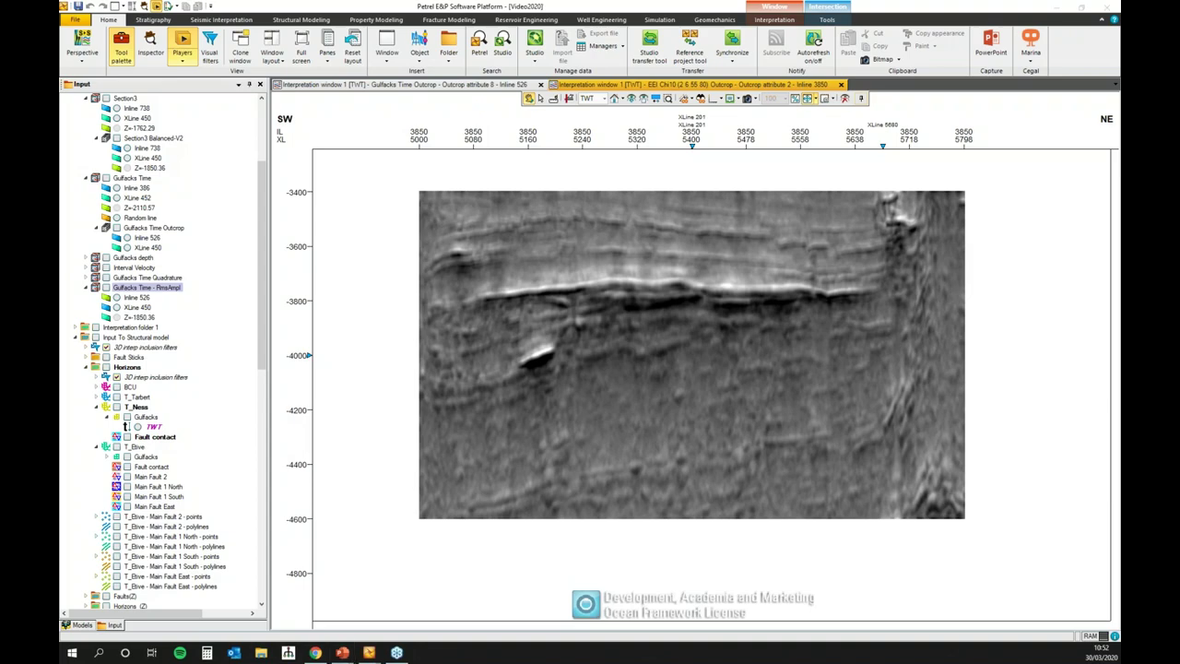
{"action": "left_click", "coordinate": [342, 652]}
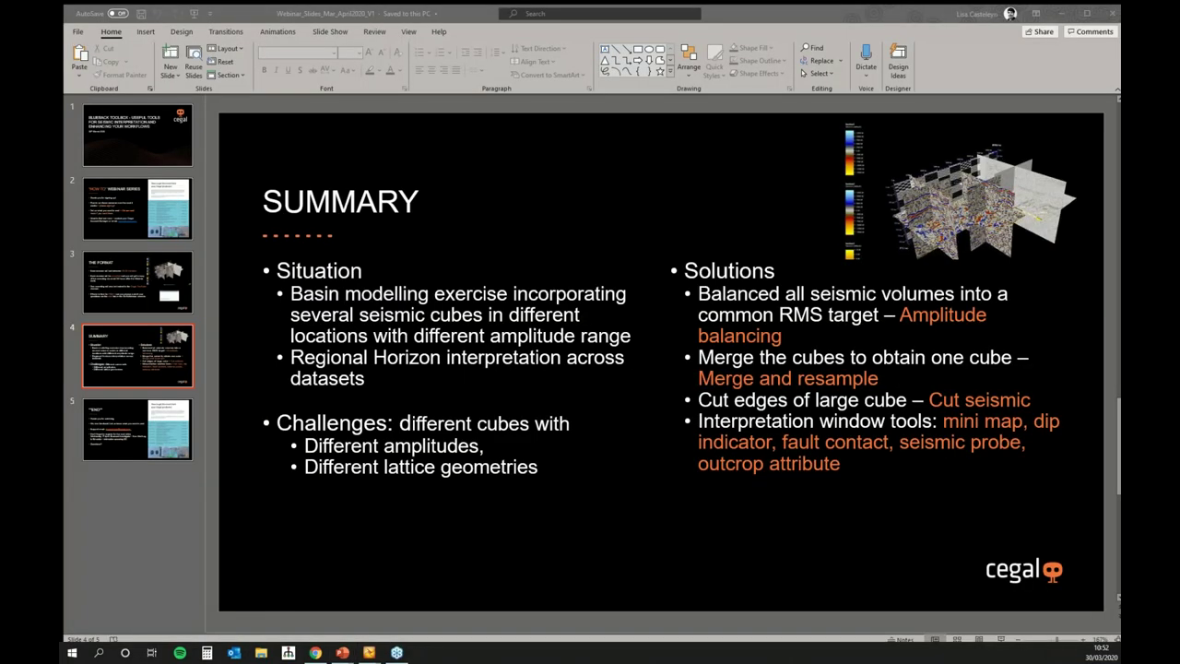
Go to slide 5, the closing END slide
{"action": "left_click", "coordinate": [148, 448]}
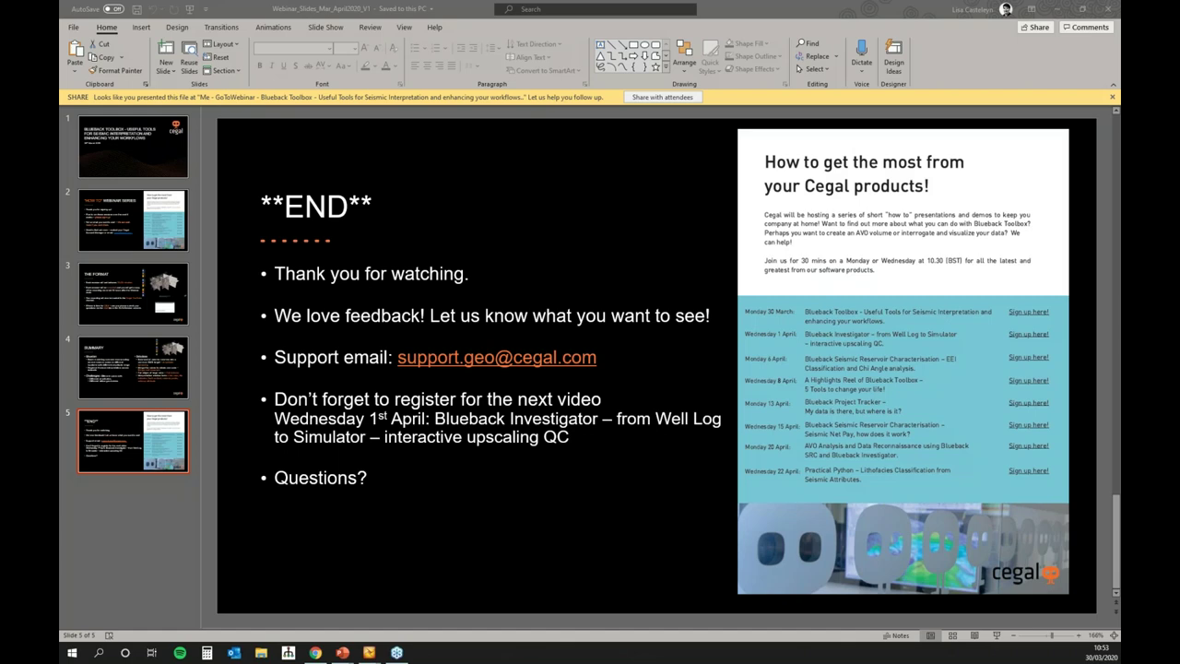
Return to Petrel and search the Blueback Toolbox for 'merge'
{"action": "left_click", "coordinate": [1056, 8]}
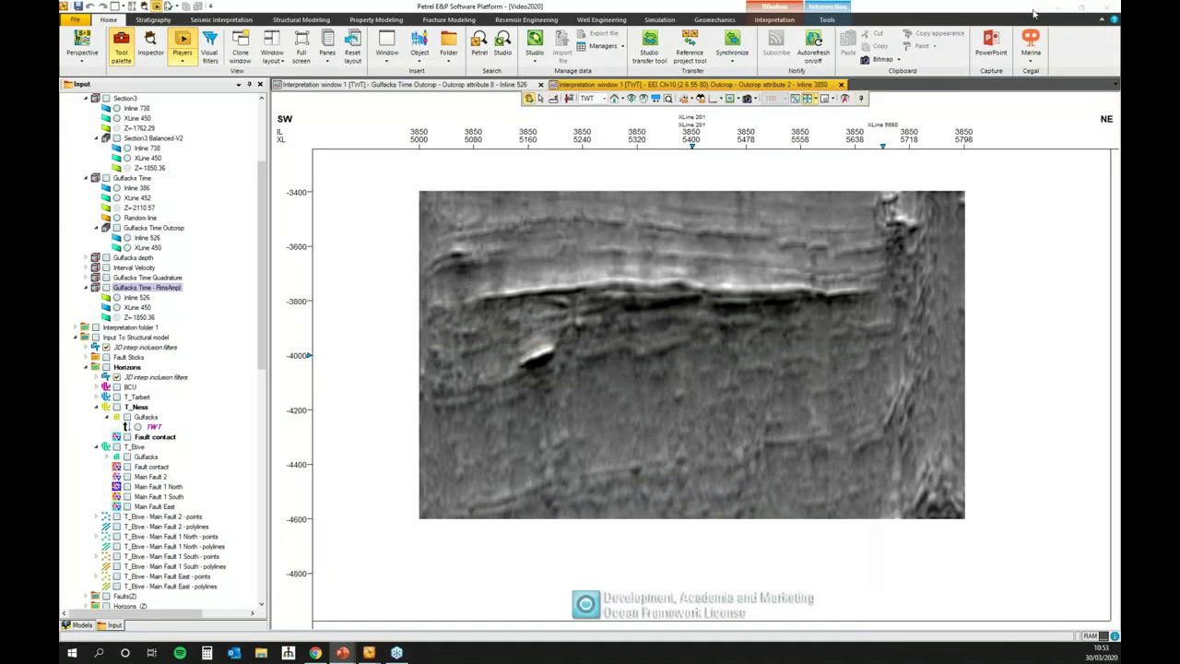
{"action": "left_click", "coordinate": [1030, 59]}
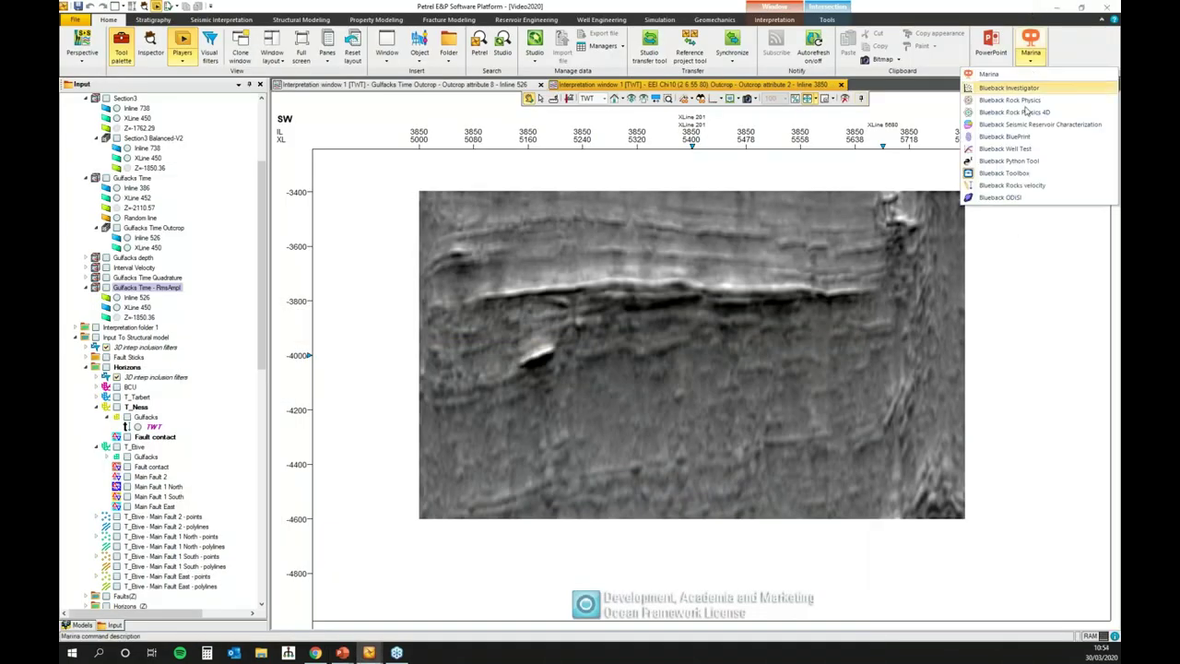
{"action": "left_click", "coordinate": [1019, 184]}
{"action": "left_click", "coordinate": [1037, 57]}
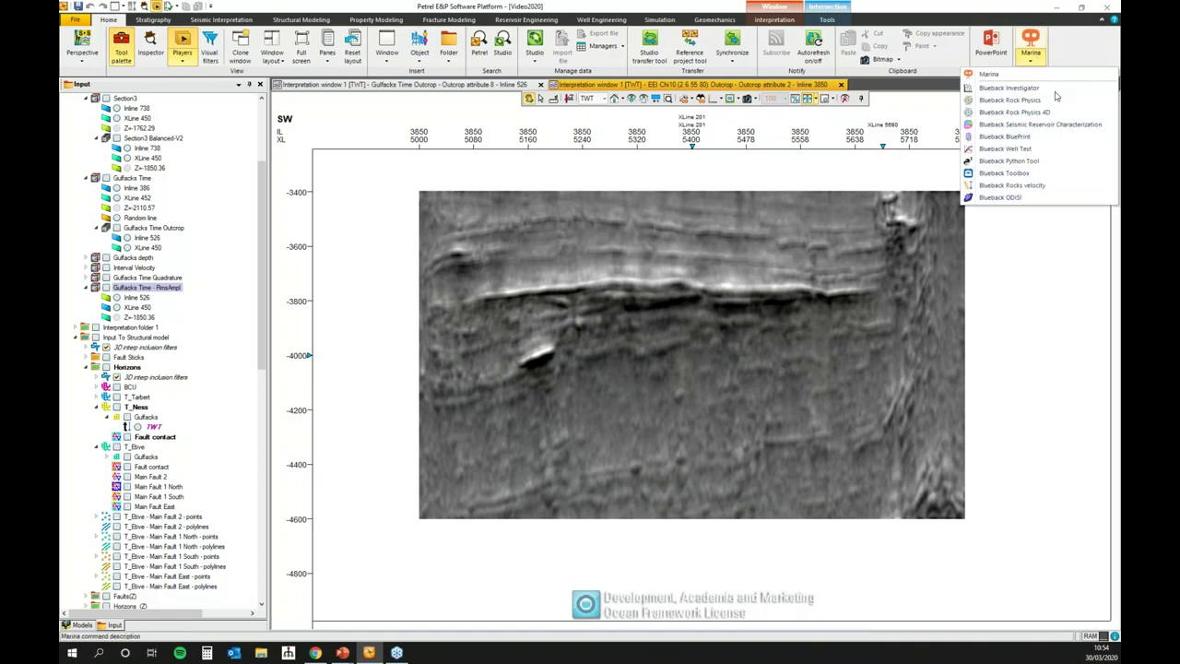
{"action": "left_click", "coordinate": [1010, 171]}
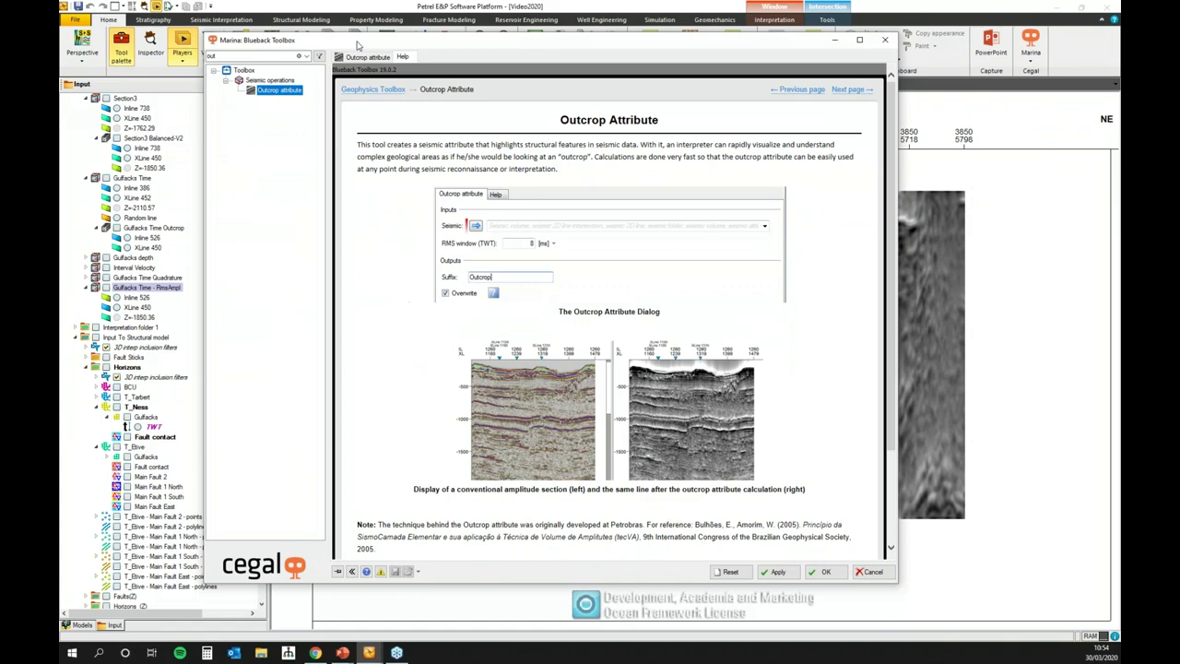
{"action": "type", "text": "merge"}
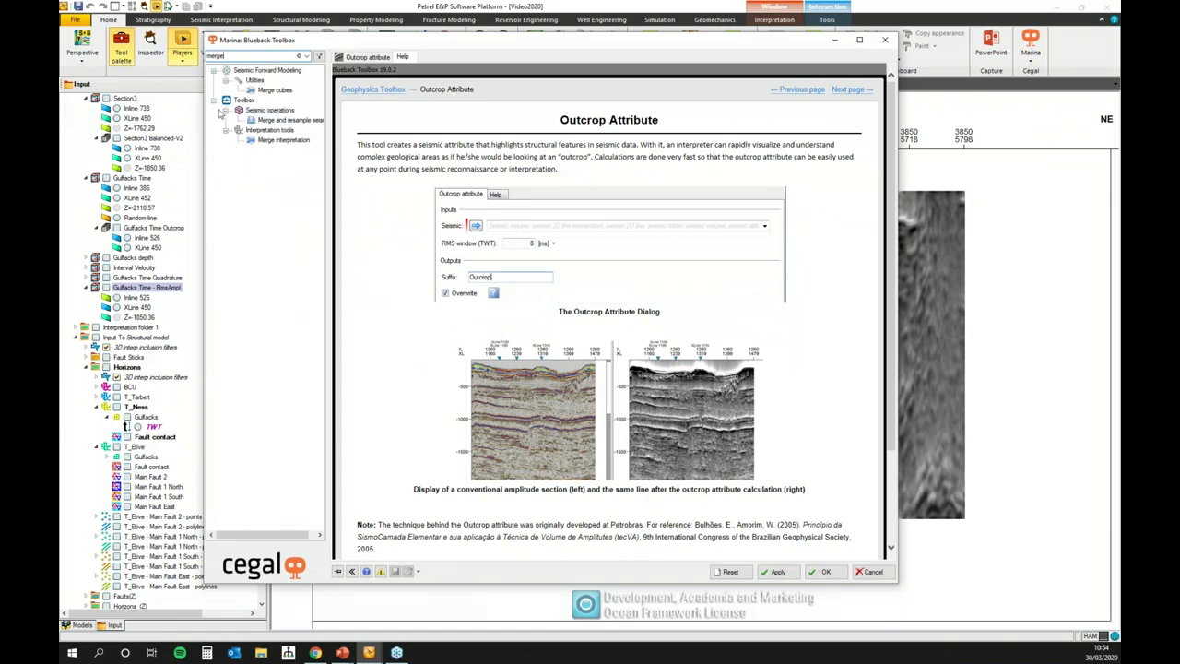
In Merge and resample seismic, move Section2 Balanced-V2 to the top of the inputs
{"action": "left_click", "coordinate": [273, 90]}
{"action": "left_click", "coordinate": [281, 121]}
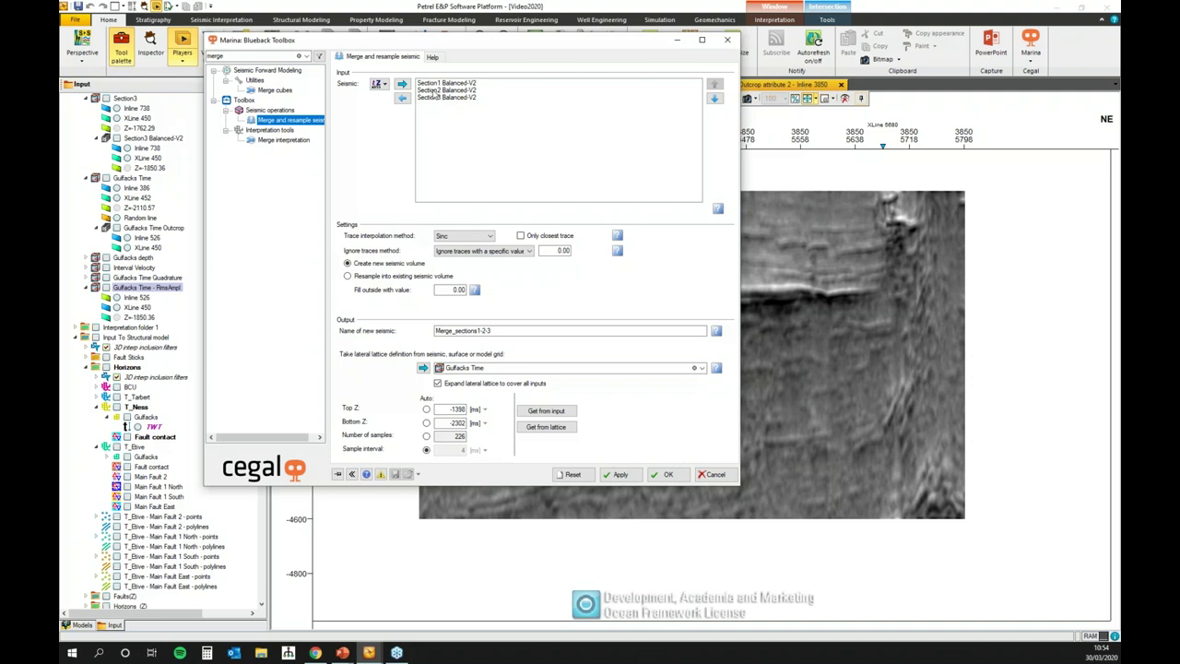
{"action": "left_click", "coordinate": [435, 91]}
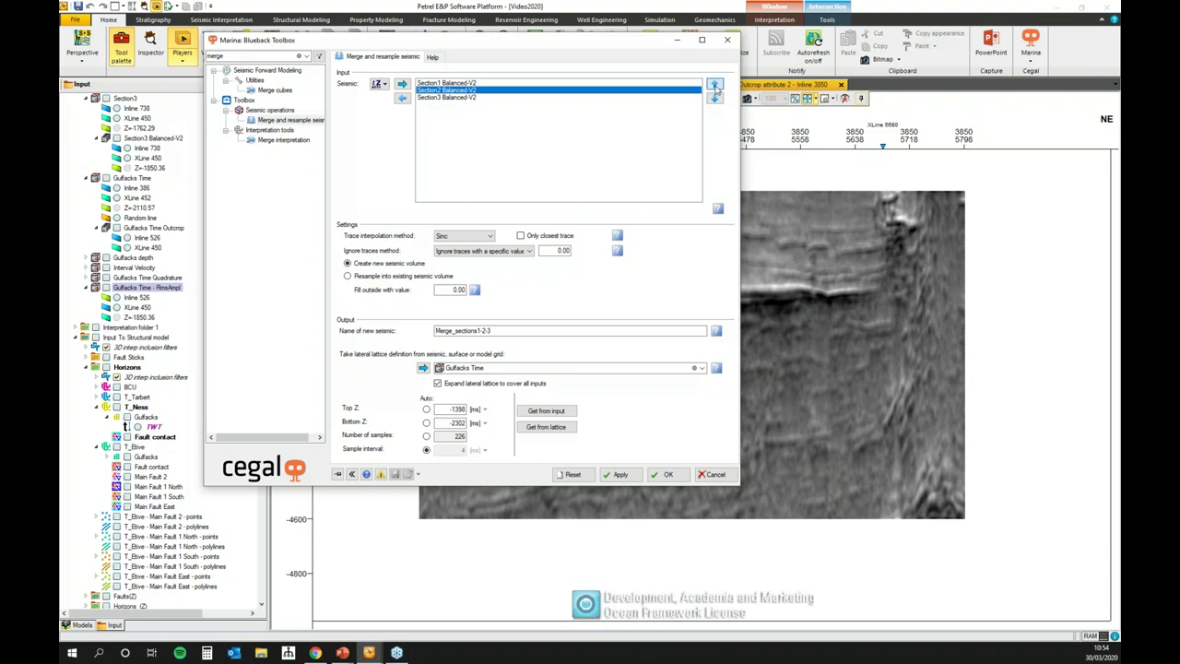
{"action": "left_click", "coordinate": [714, 85]}
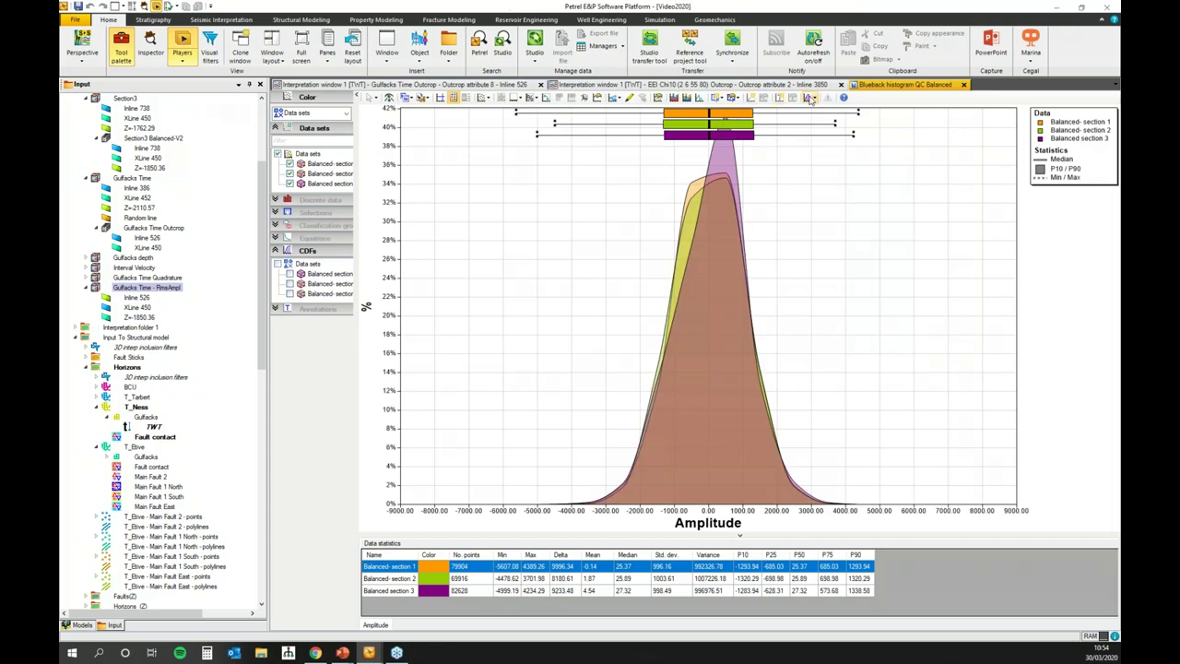
Toggle the histogram box plots and data statistics table off and back on
{"action": "left_click", "coordinate": [809, 98]}
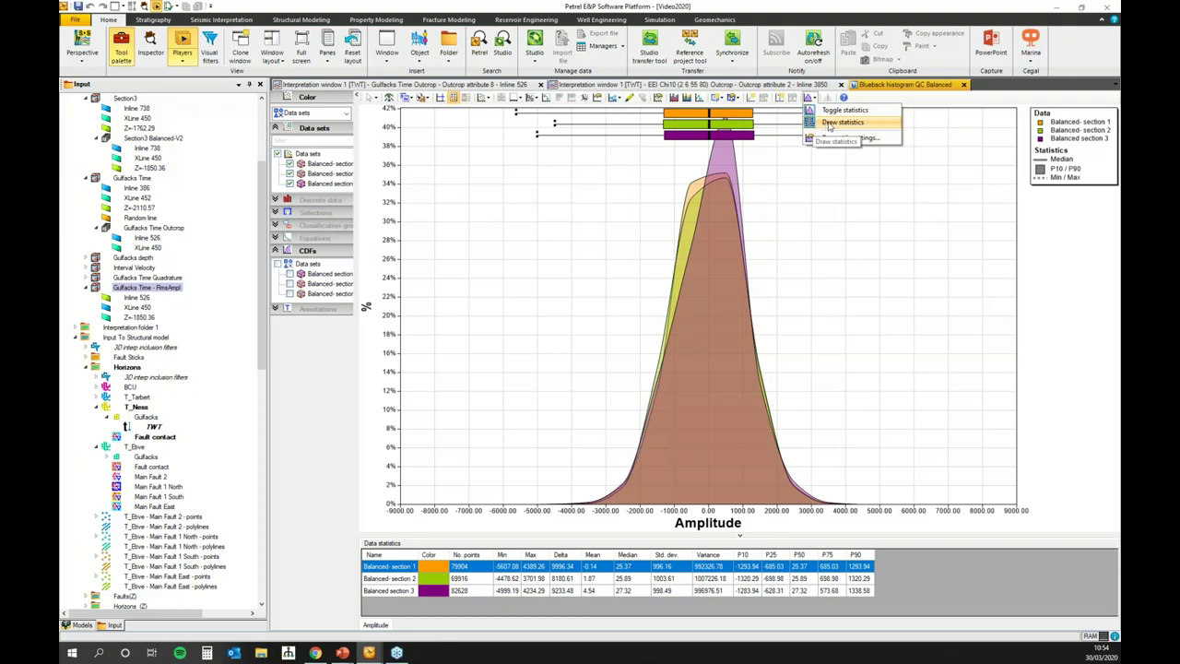
{"action": "left_click", "coordinate": [831, 123]}
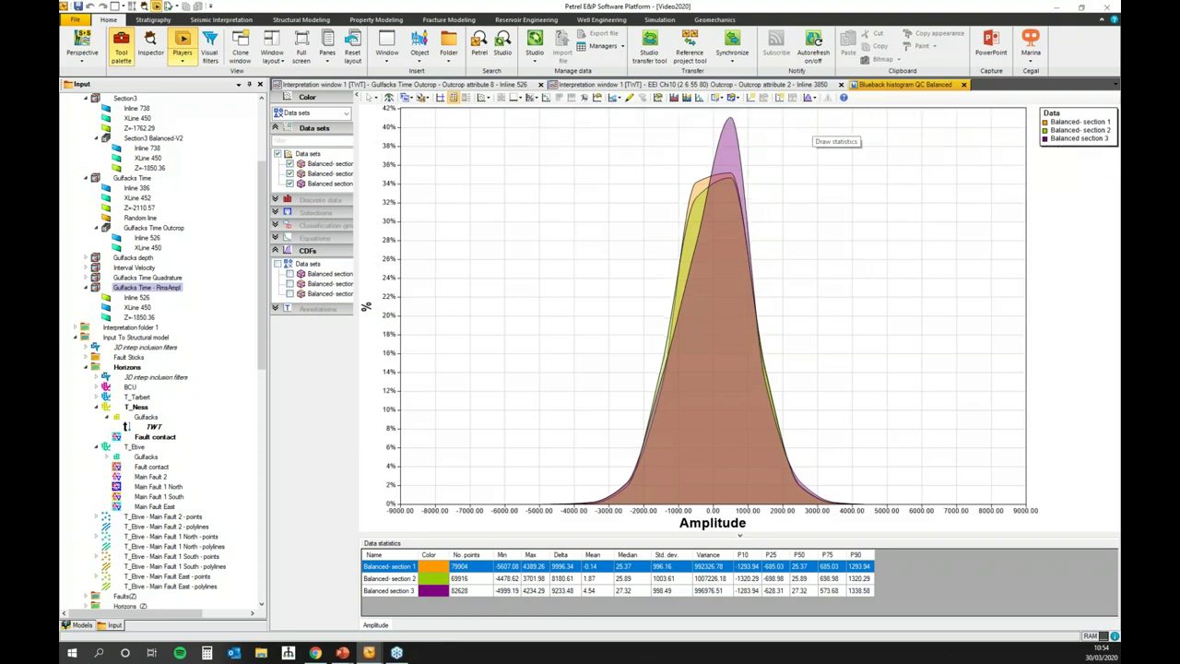
{"action": "left_click", "coordinate": [810, 98]}
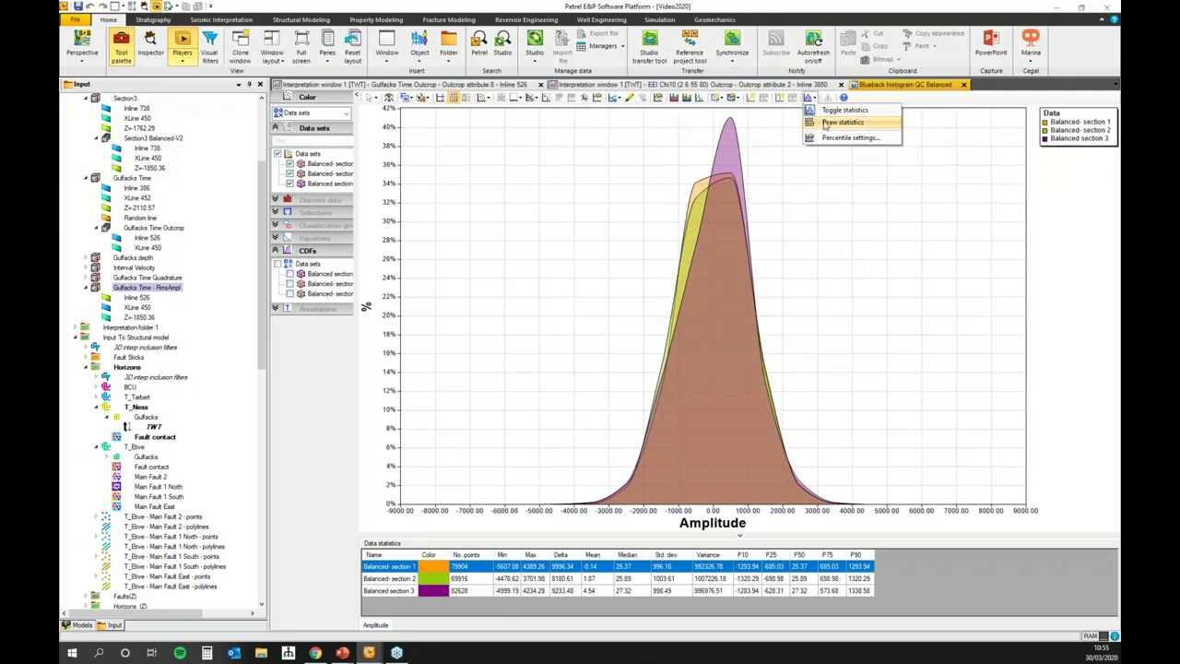
{"action": "left_click", "coordinate": [831, 124]}
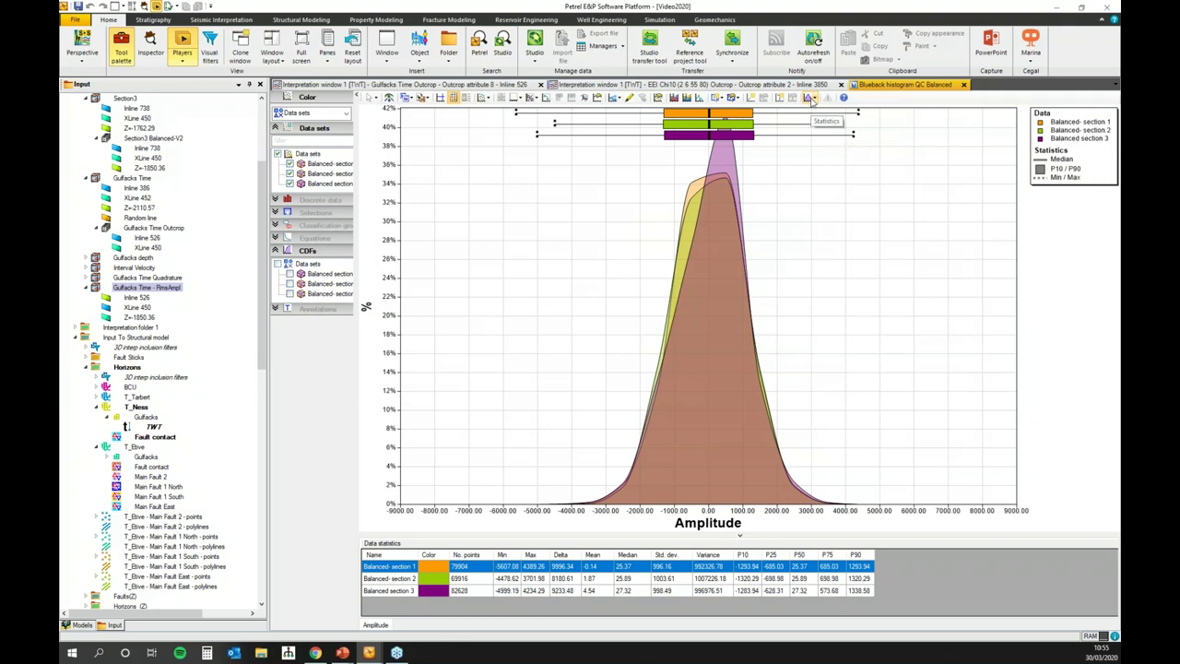
{"action": "left_click", "coordinate": [809, 98]}
{"action": "left_click", "coordinate": [839, 110]}
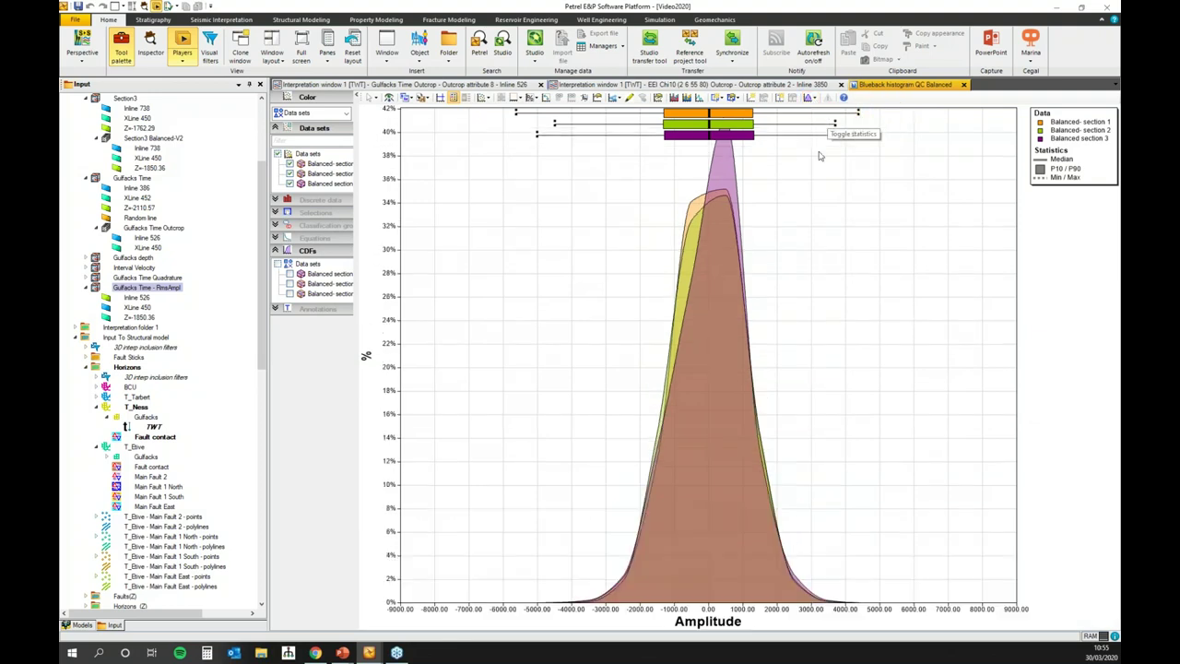
{"action": "left_click", "coordinate": [810, 98]}
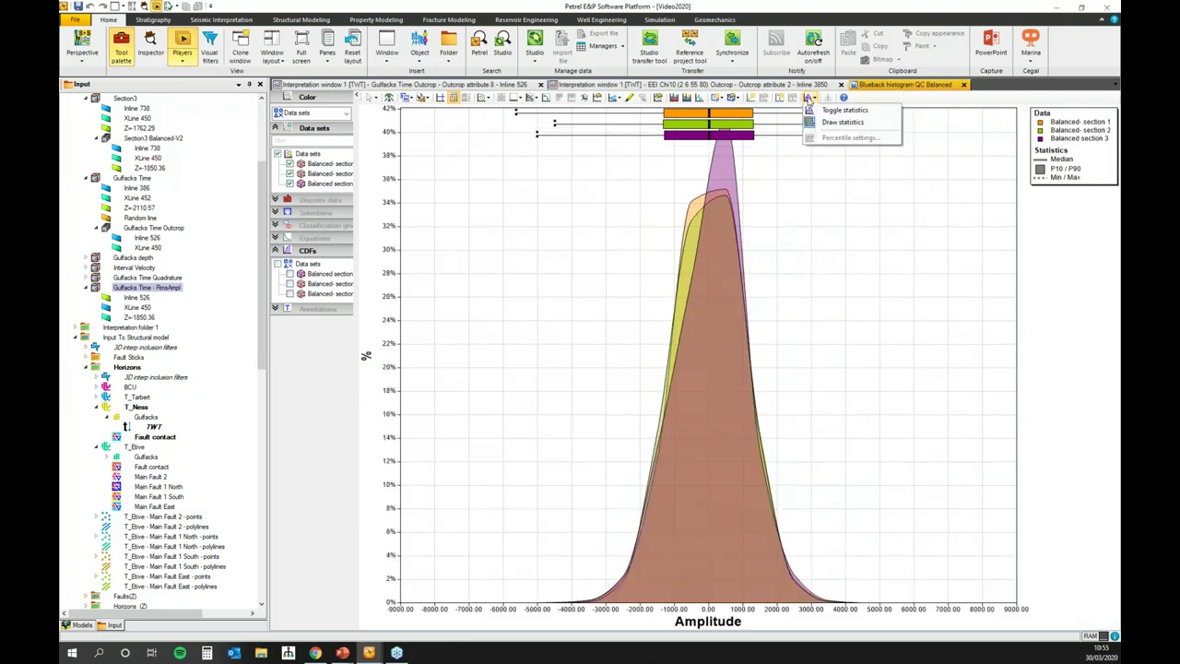
{"action": "left_click", "coordinate": [817, 110]}
Replace percentiles 75 and 90 with 34, 36, 42, 49, 52 and 55, and apply
{"action": "left_click", "coordinate": [809, 98]}
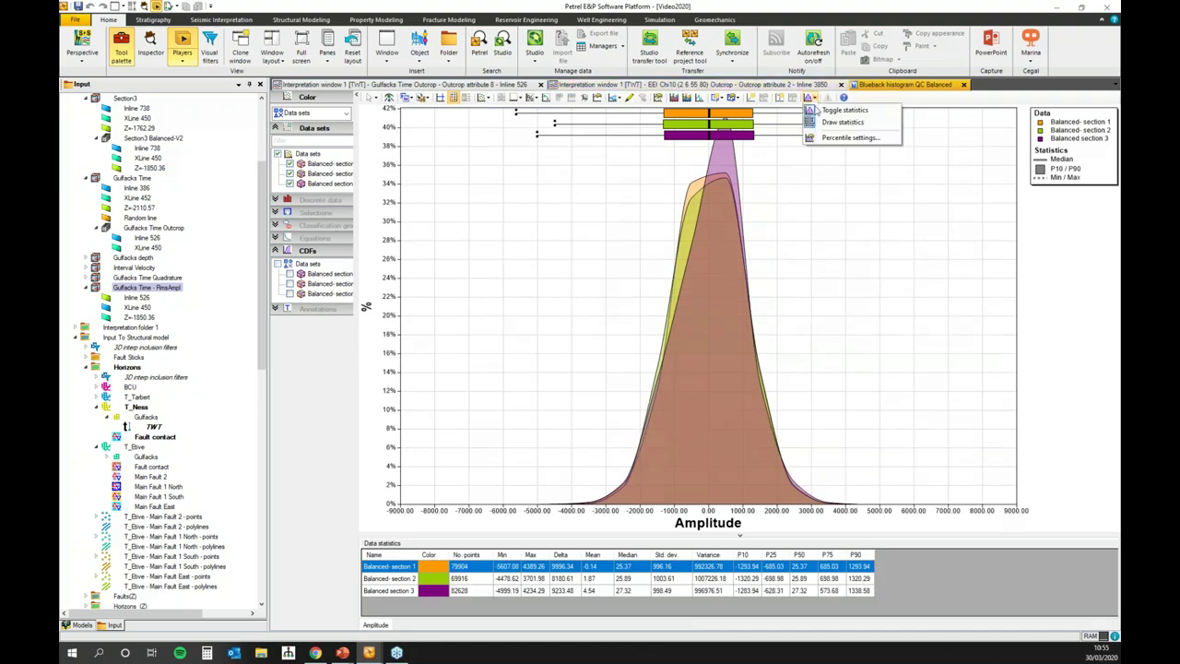
{"action": "left_click", "coordinate": [816, 138]}
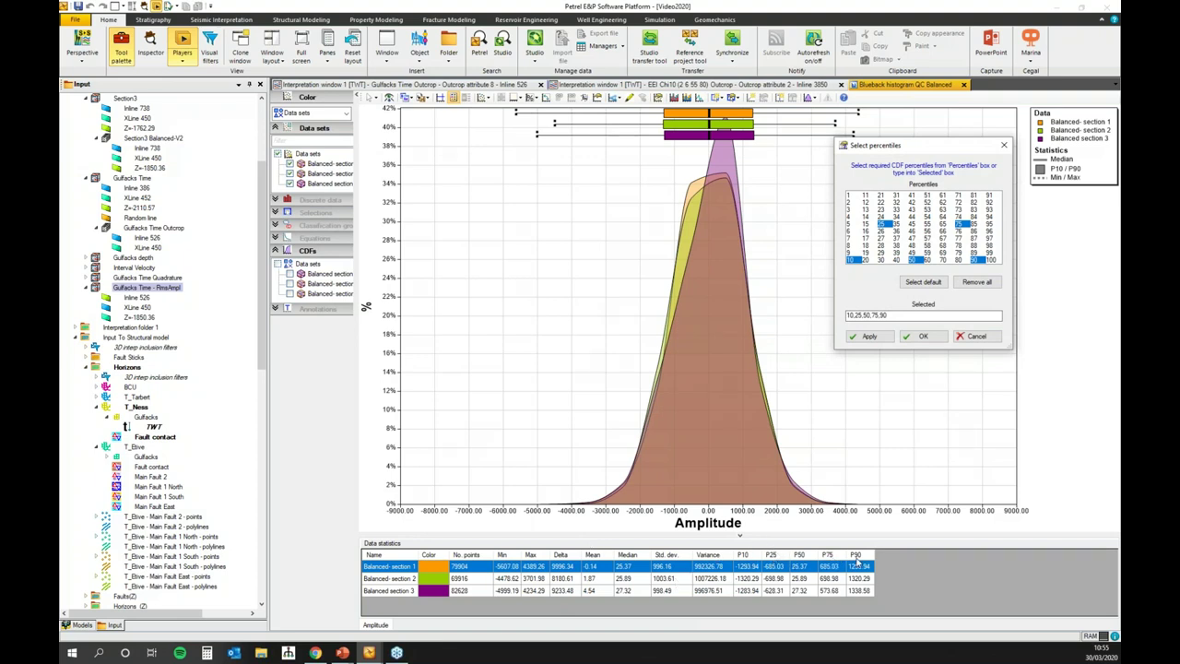
{"action": "left_click", "coordinate": [959, 225]}
{"action": "left_click", "coordinate": [977, 262]}
{"action": "left_click", "coordinate": [912, 253]}
{"action": "left_click", "coordinate": [927, 224]}
{"action": "left_click", "coordinate": [927, 202]}
{"action": "left_click", "coordinate": [912, 202]}
{"action": "left_click", "coordinate": [897, 231]}
{"action": "left_click", "coordinate": [897, 216]}
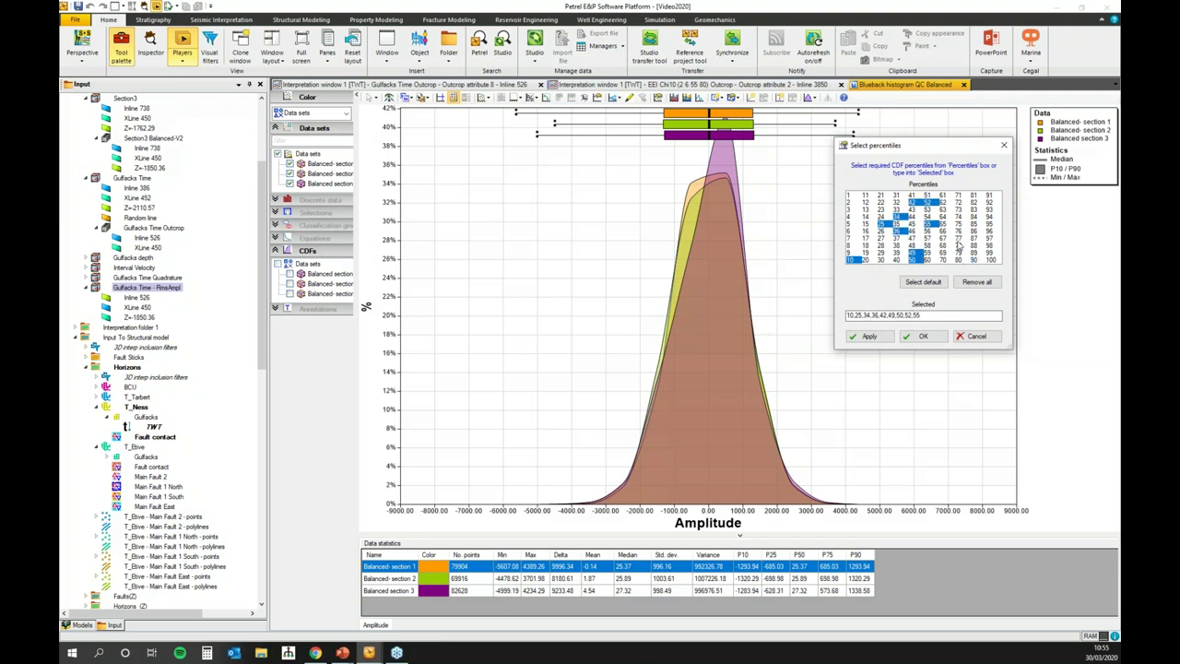
{"action": "left_click", "coordinate": [888, 337]}
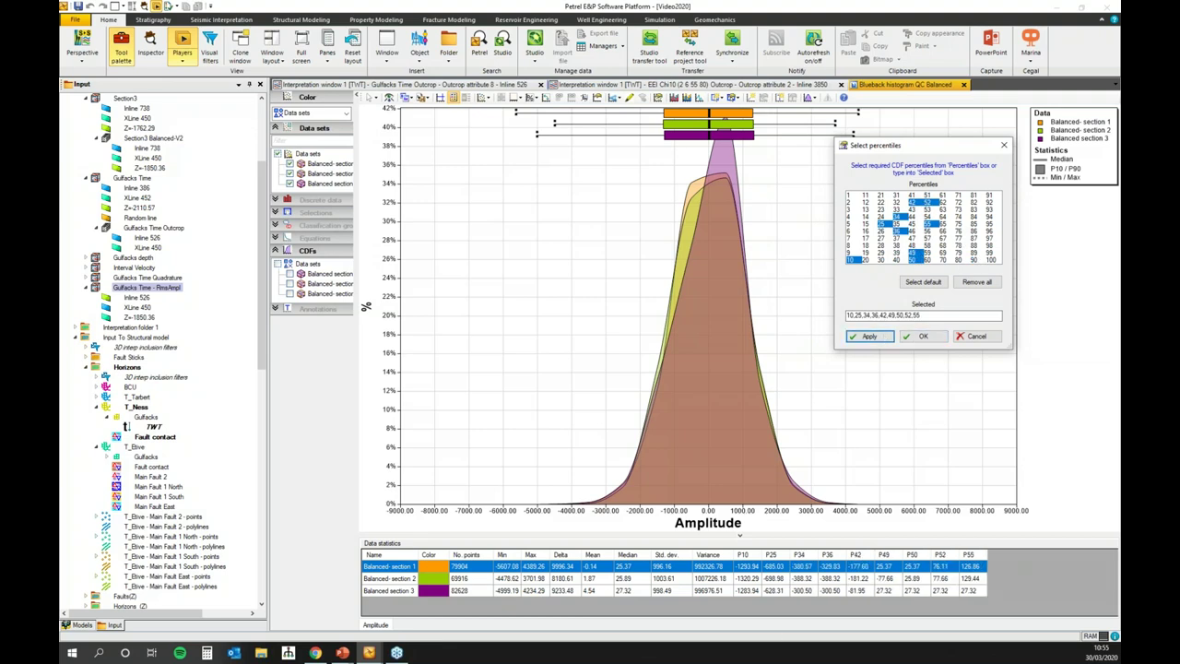